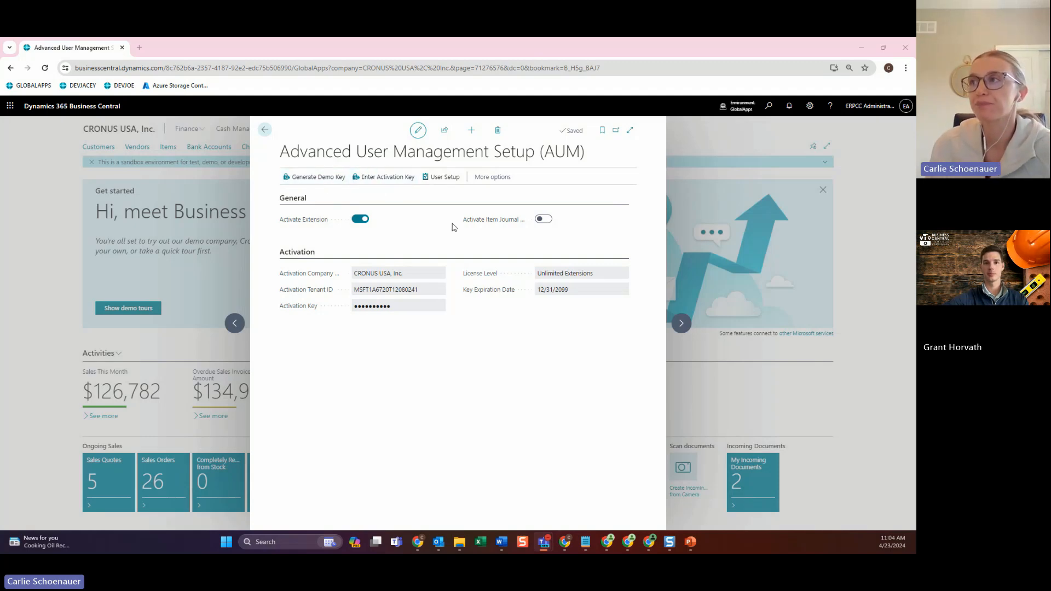
# Open the AUM User Setup list and generate entries for all users
pyautogui.moveTo(494, 222)
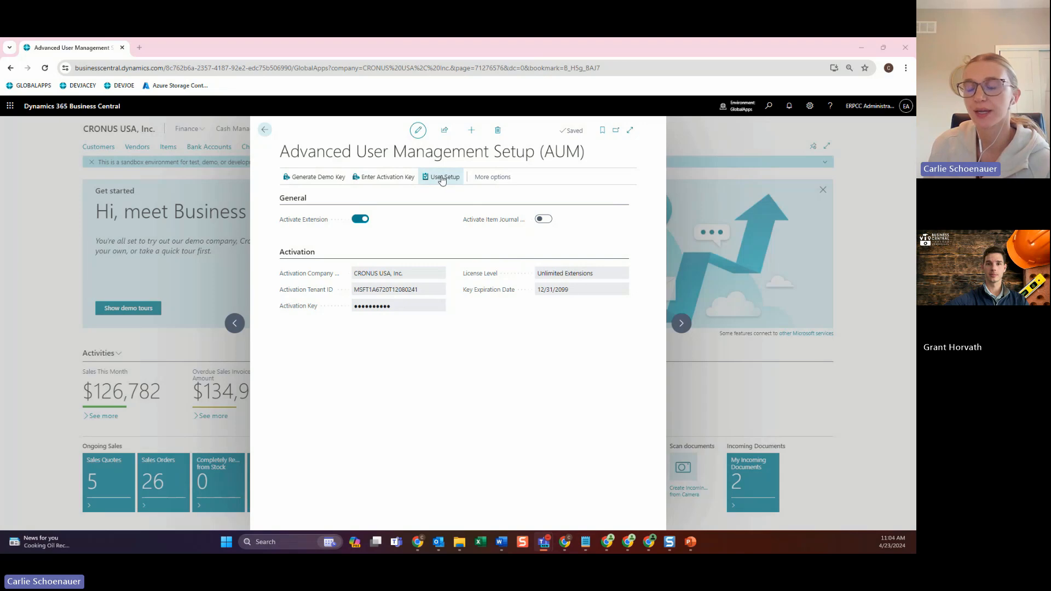
pyautogui.click(442, 179)
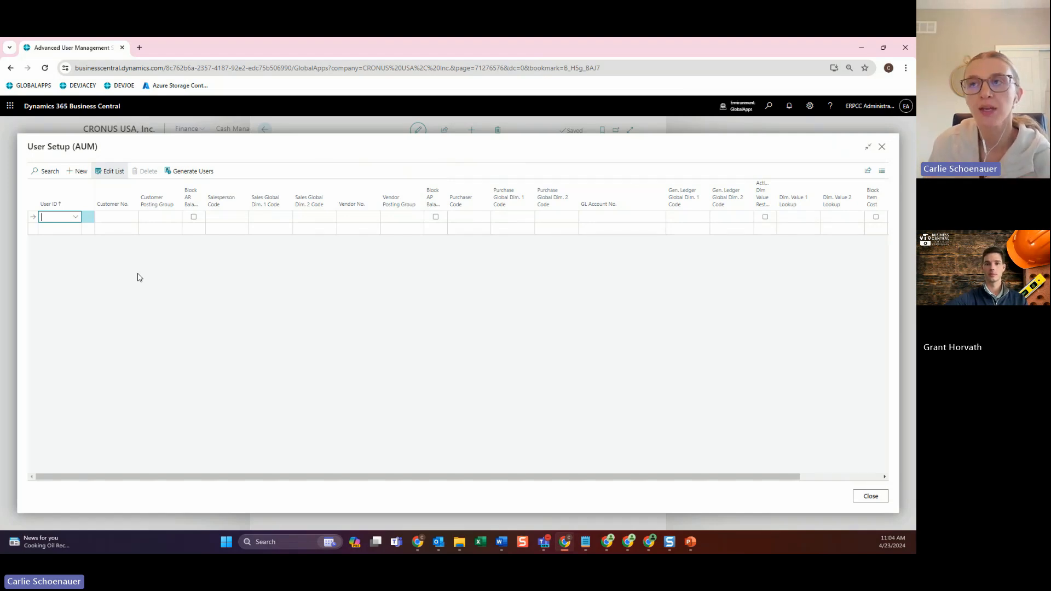
pyautogui.click(197, 172)
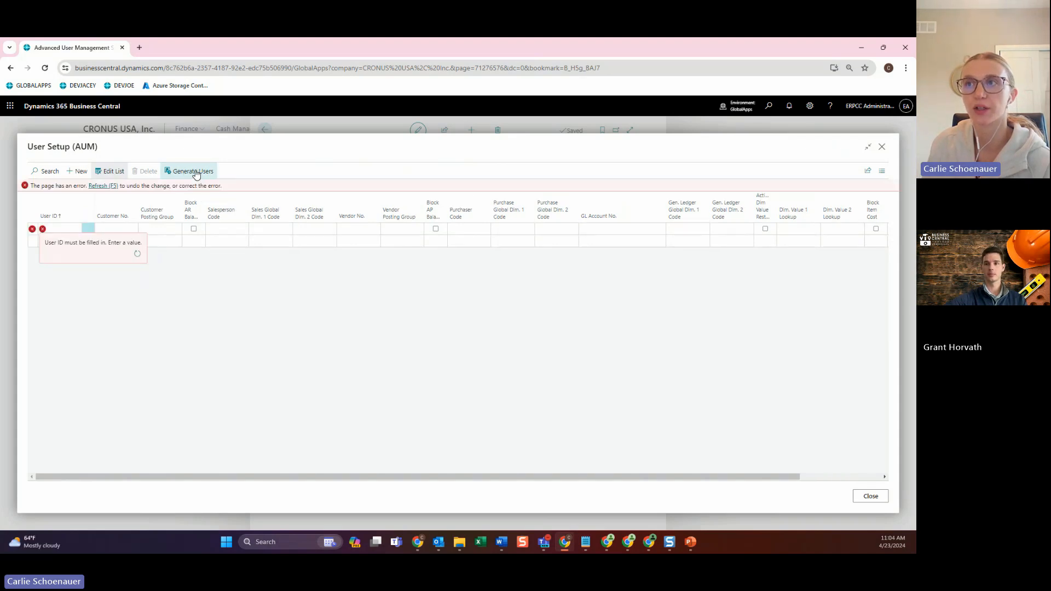
pyautogui.click(103, 185)
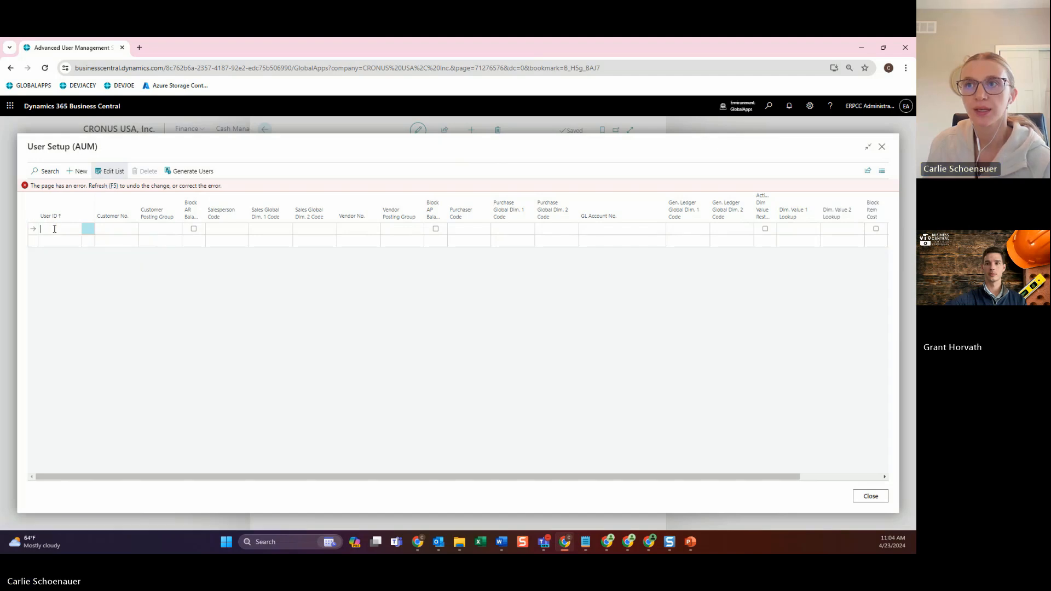
pyautogui.click(107, 296)
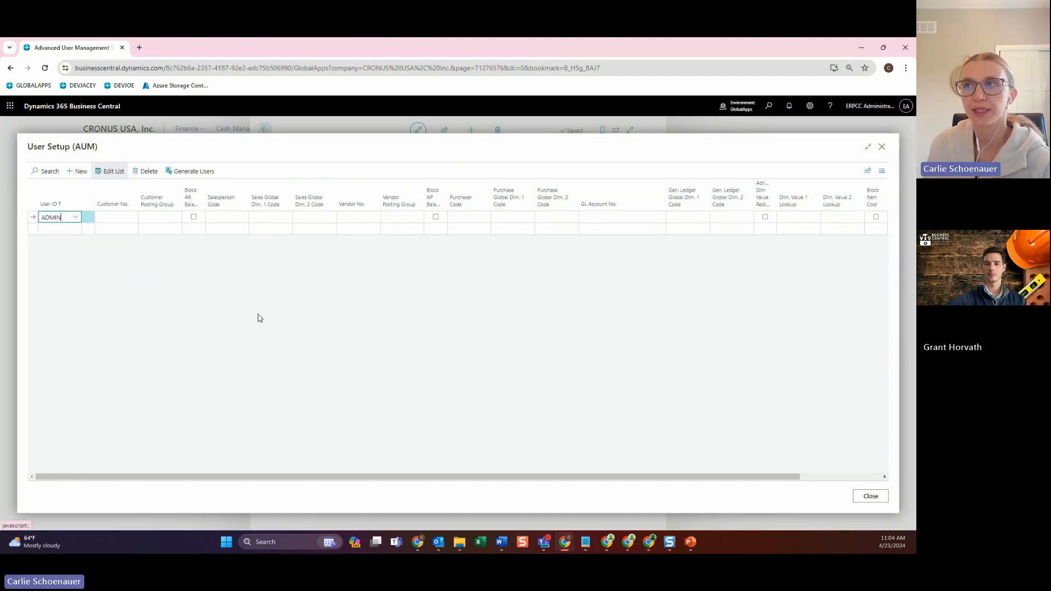
pyautogui.click(194, 172)
pyautogui.click(493, 343)
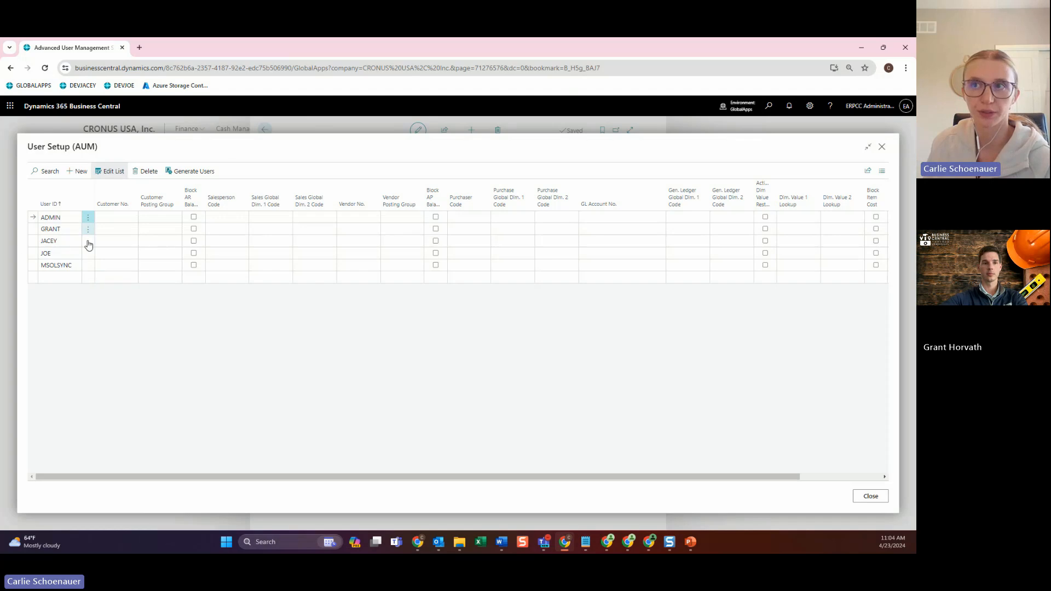
# Delete all of the generated user lines from the User Setup list
pyautogui.click(94, 218)
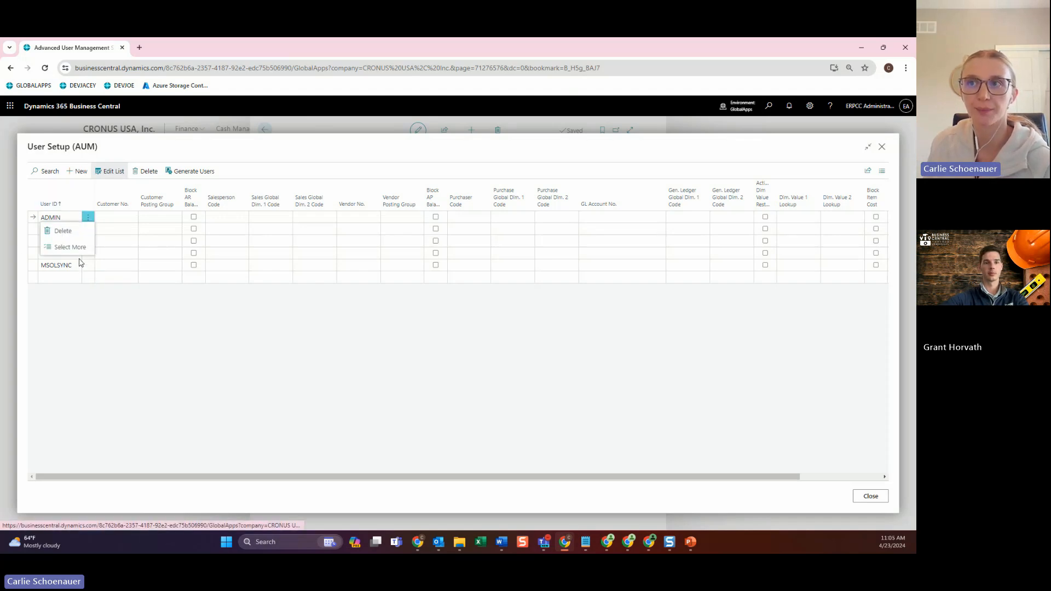
pyautogui.click(81, 264)
pyautogui.click(145, 171)
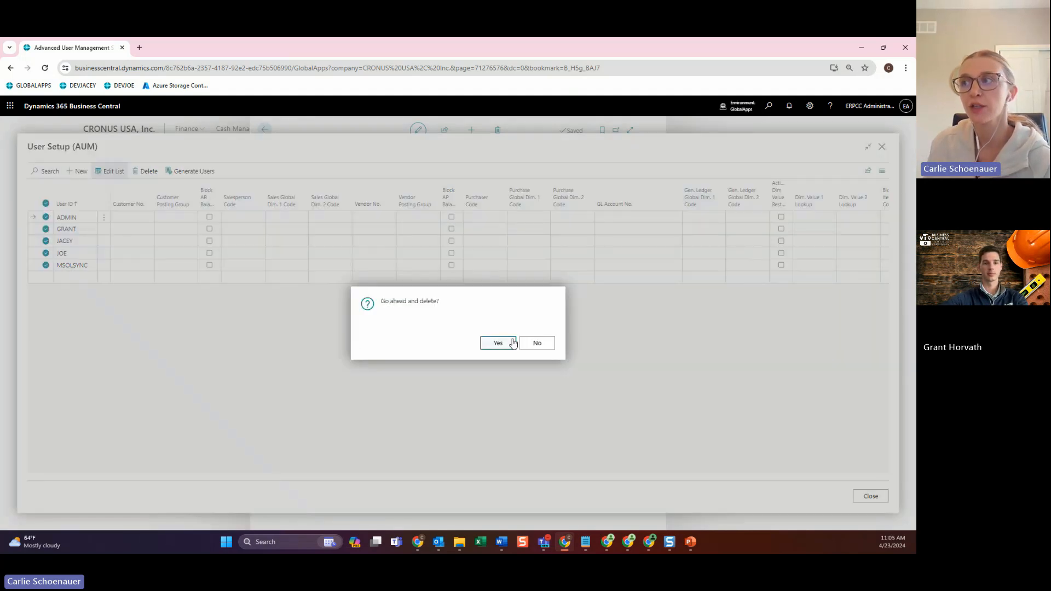
pyautogui.click(489, 343)
# Add a single line to the User Setup list for the user ID ADMIN
pyautogui.click(69, 216)
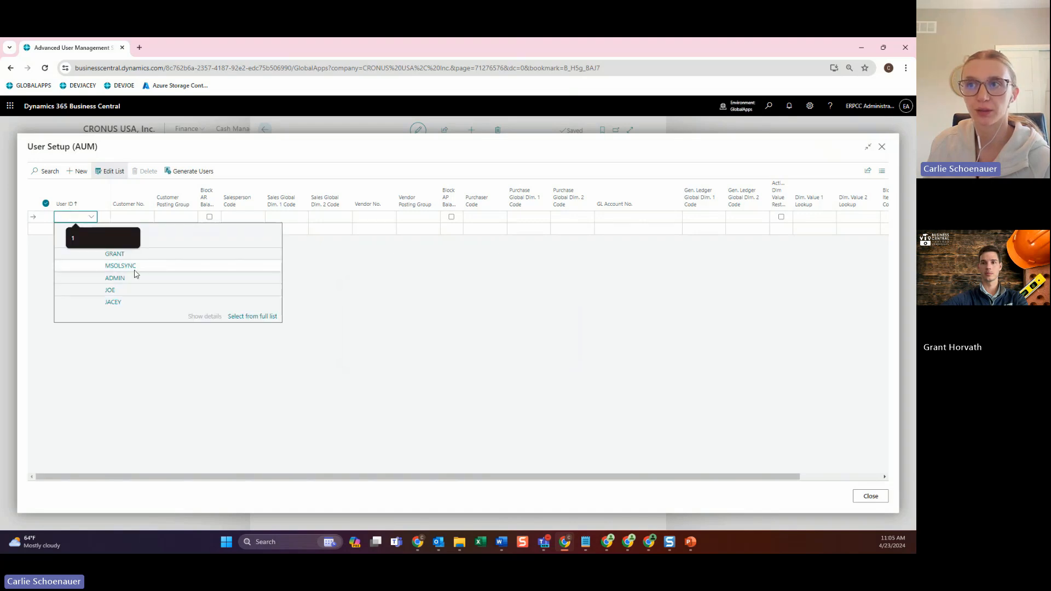
pyautogui.click(156, 277)
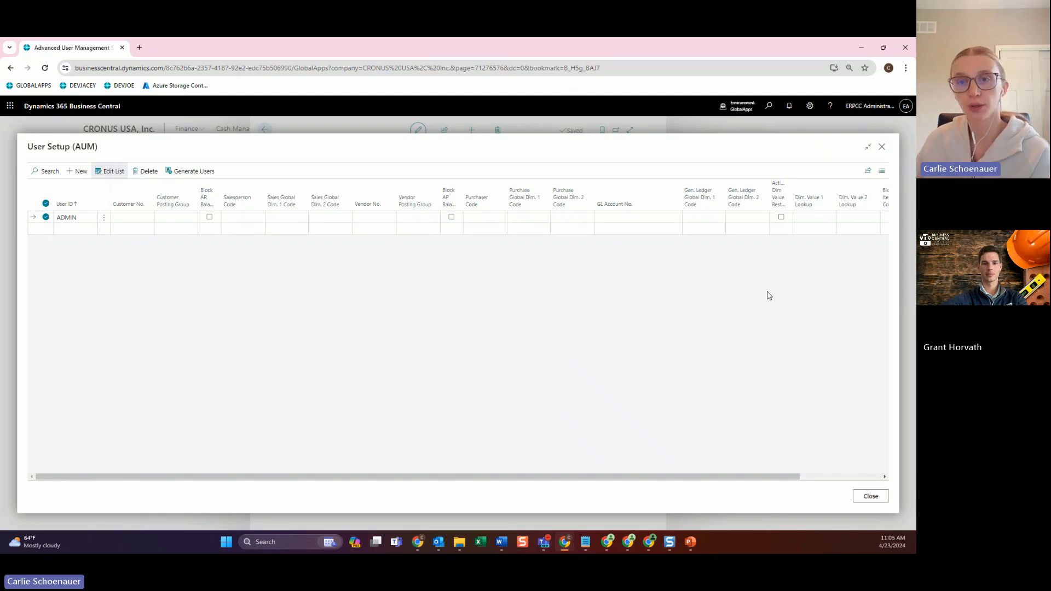
pyautogui.click(122, 175)
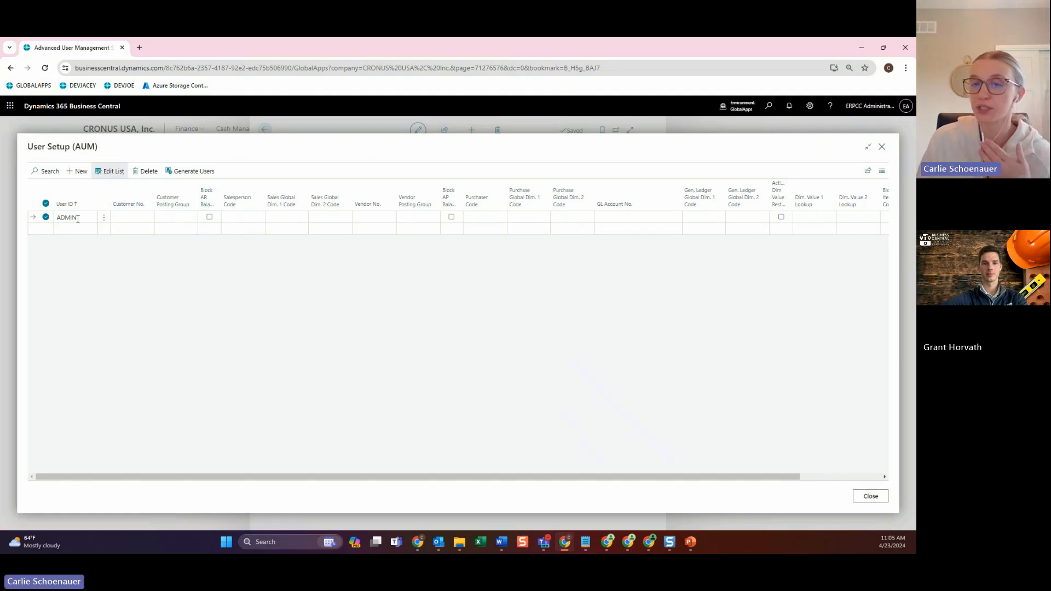
# Restrict ADMIN to the customer posting group DOMESTIC and the salesperson code CS
pyautogui.click(173, 217)
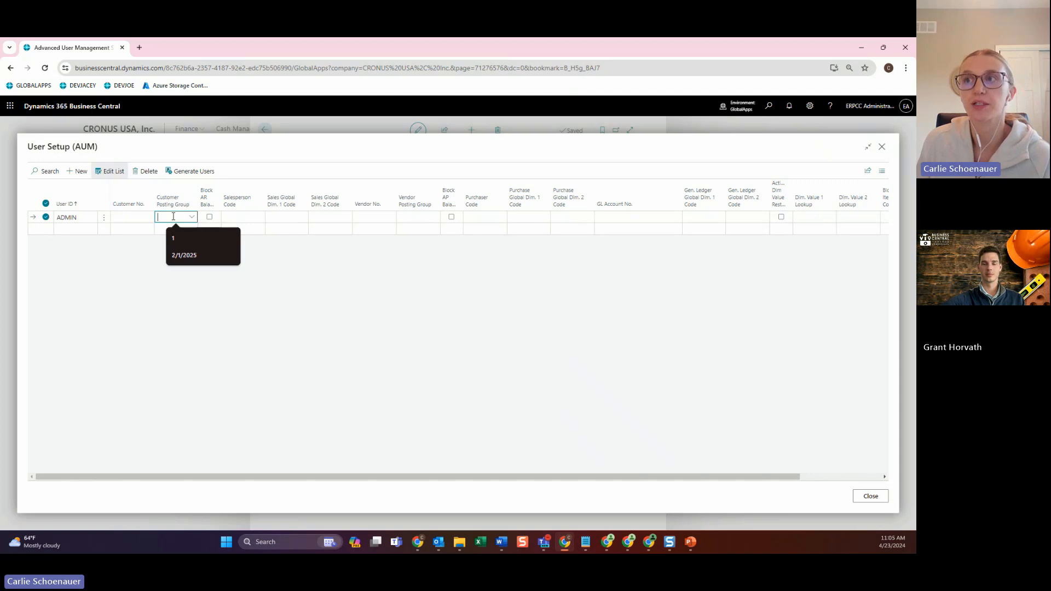
pyautogui.click(191, 216)
pyautogui.click(261, 256)
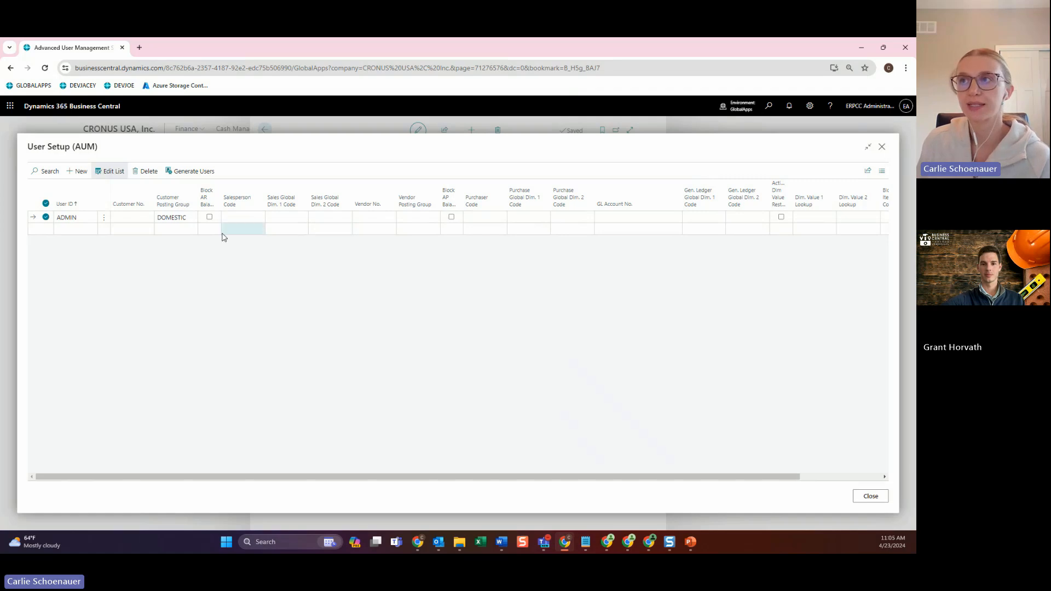
pyautogui.click(239, 213)
pyautogui.write('CS')
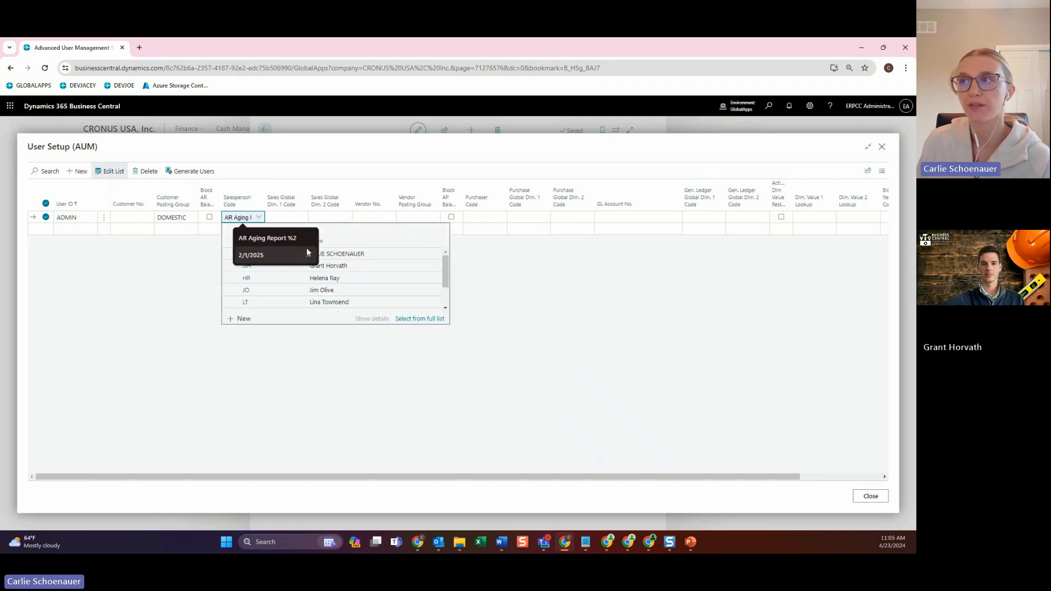
pyautogui.click(280, 294)
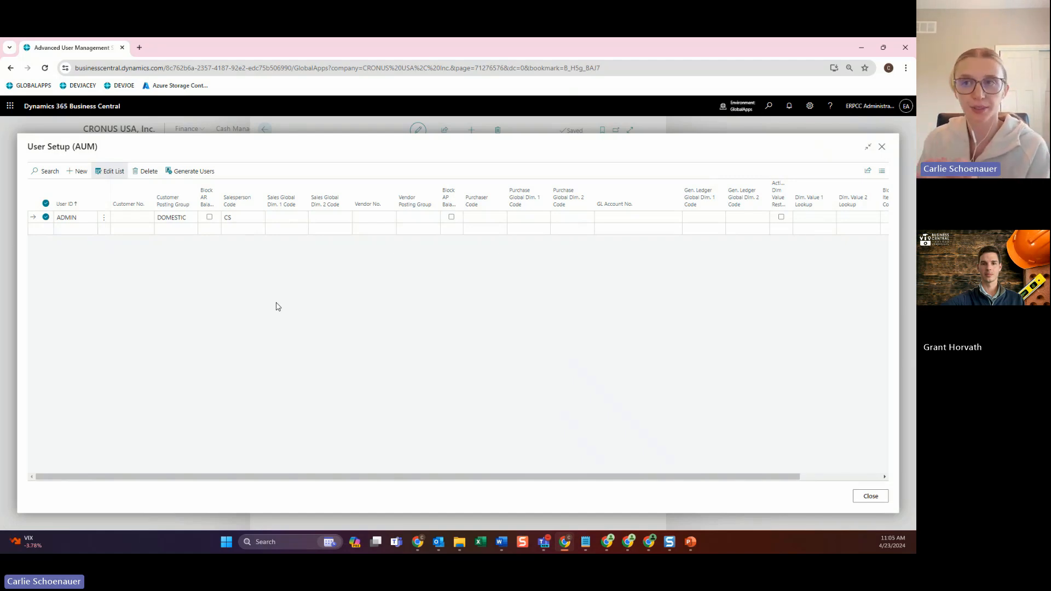
# Try the salesperson code filters CS..HR for a range and CS|JO for two separate codes on ADMIN's line
pyautogui.click(244, 217)
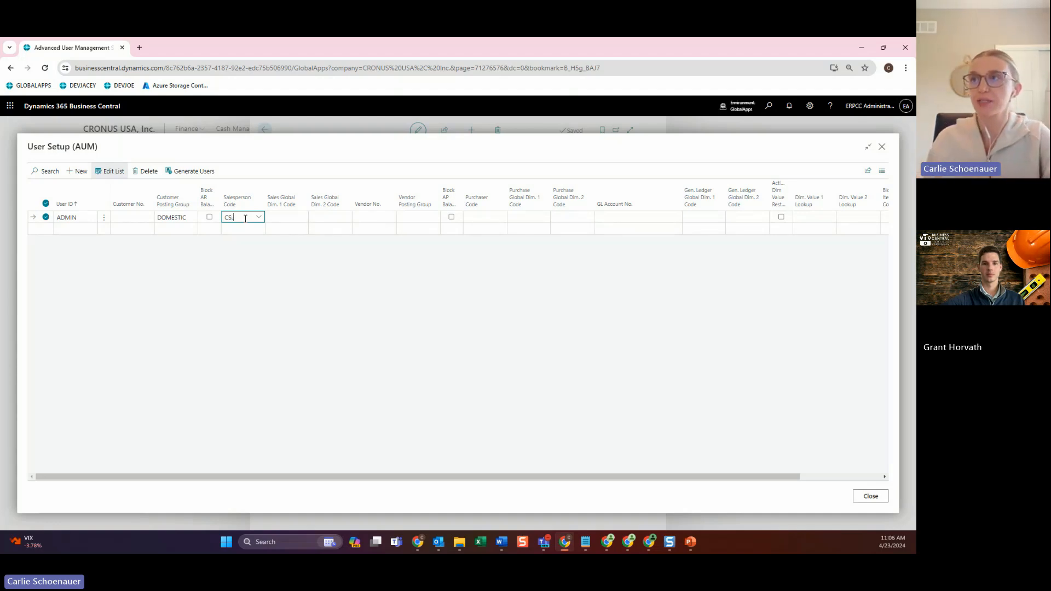
pyautogui.click(244, 218)
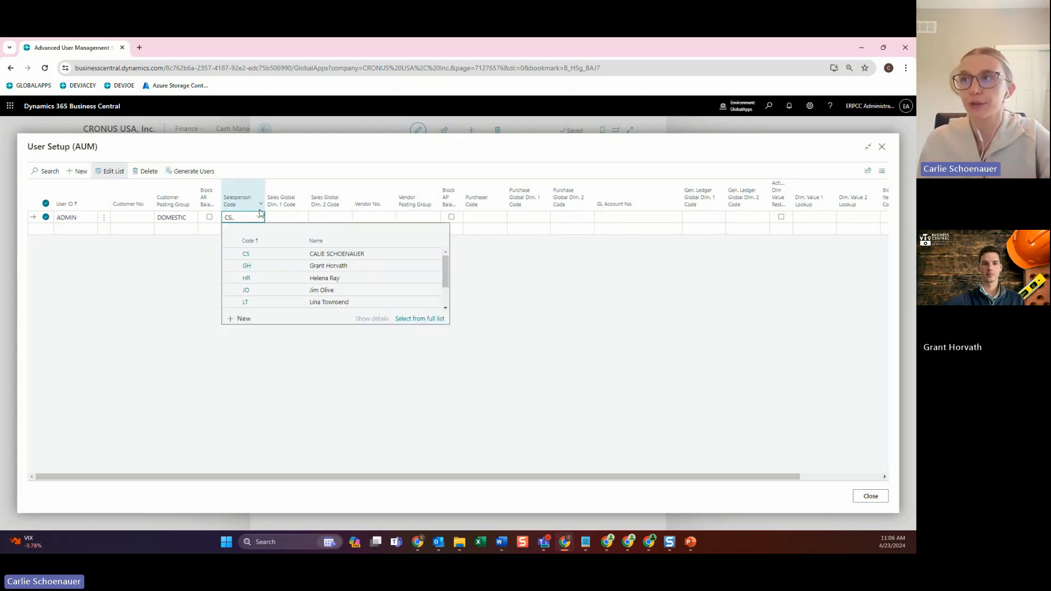
pyautogui.click(245, 277)
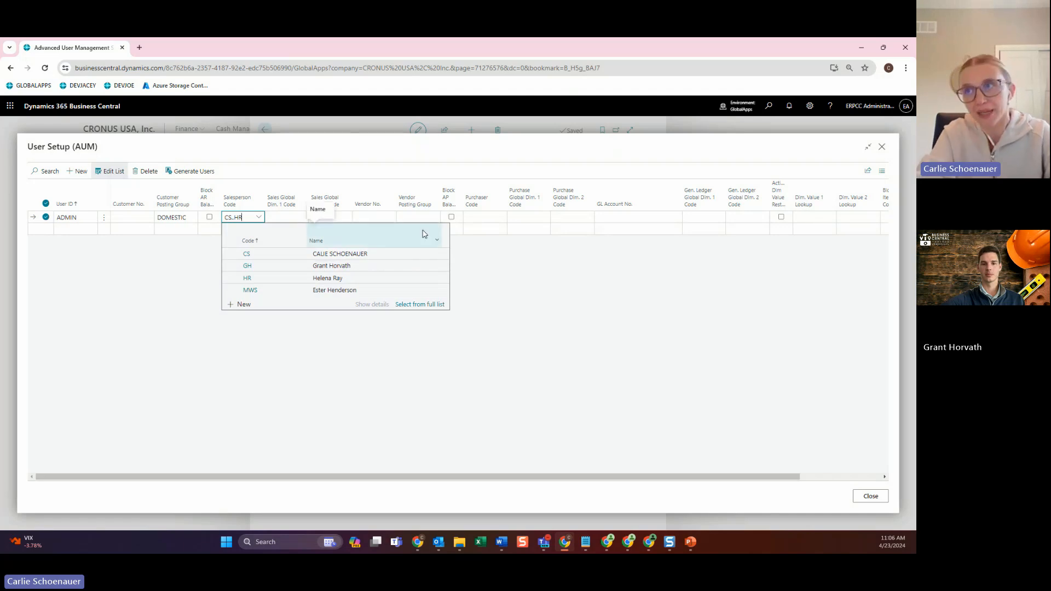
pyautogui.press('Escape')
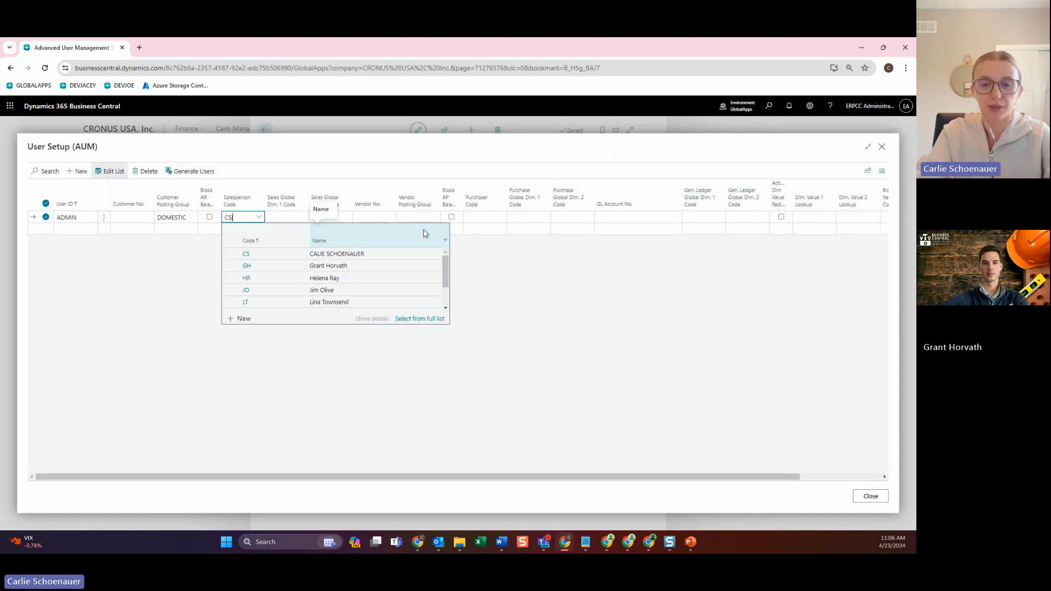
pyautogui.write('J')
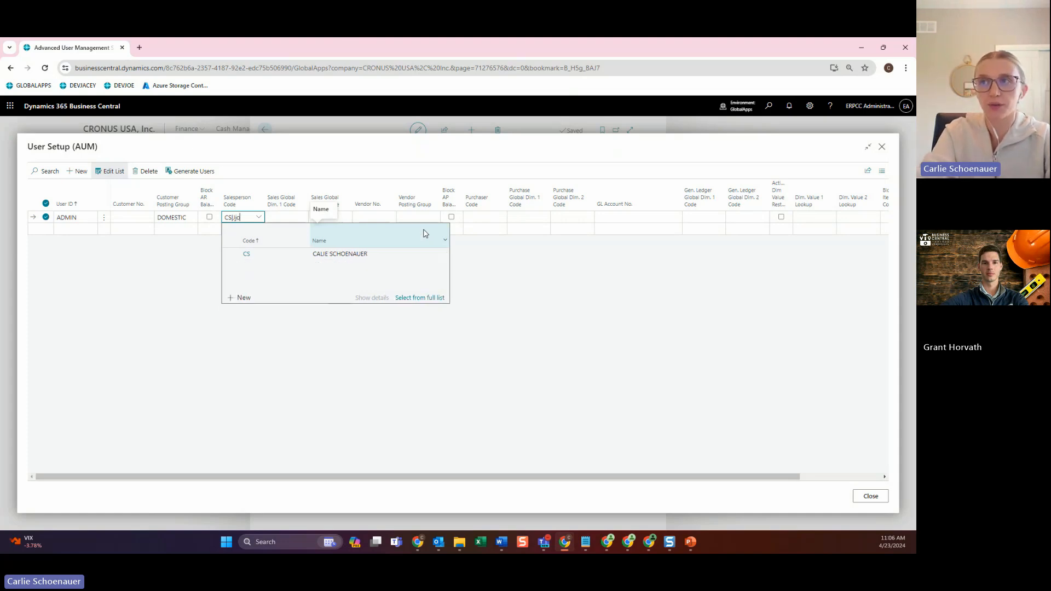
pyautogui.press('BackSpace')
pyautogui.press('BackSpace')
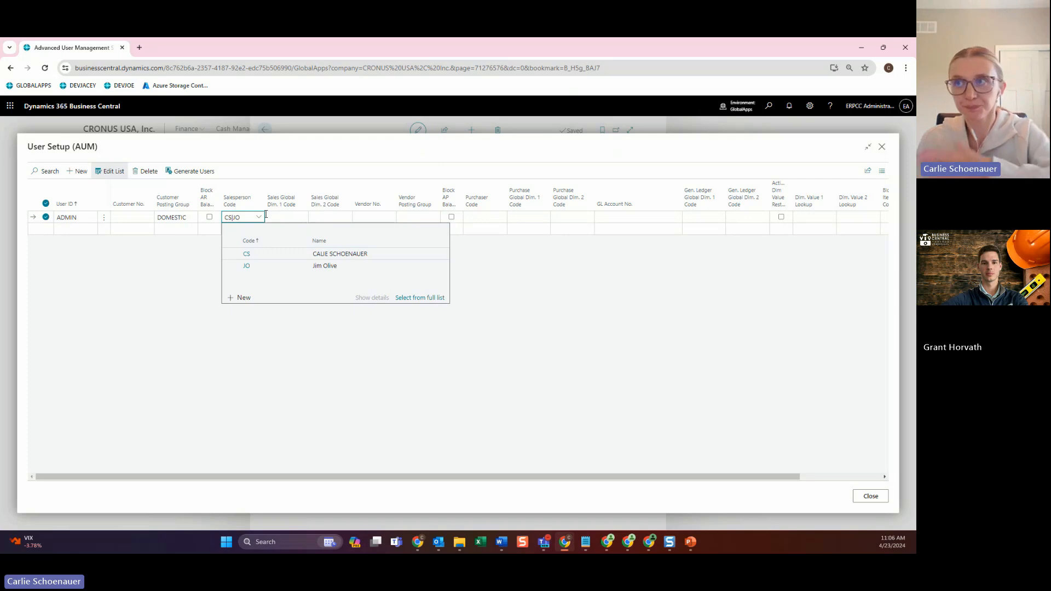
# Clear the salesperson code and customer posting group restrictions from ADMIN's line
pyautogui.moveTo(244, 217); pyautogui.dragTo(215, 218)
pyautogui.press('BackSpace')
pyautogui.click(198, 294)
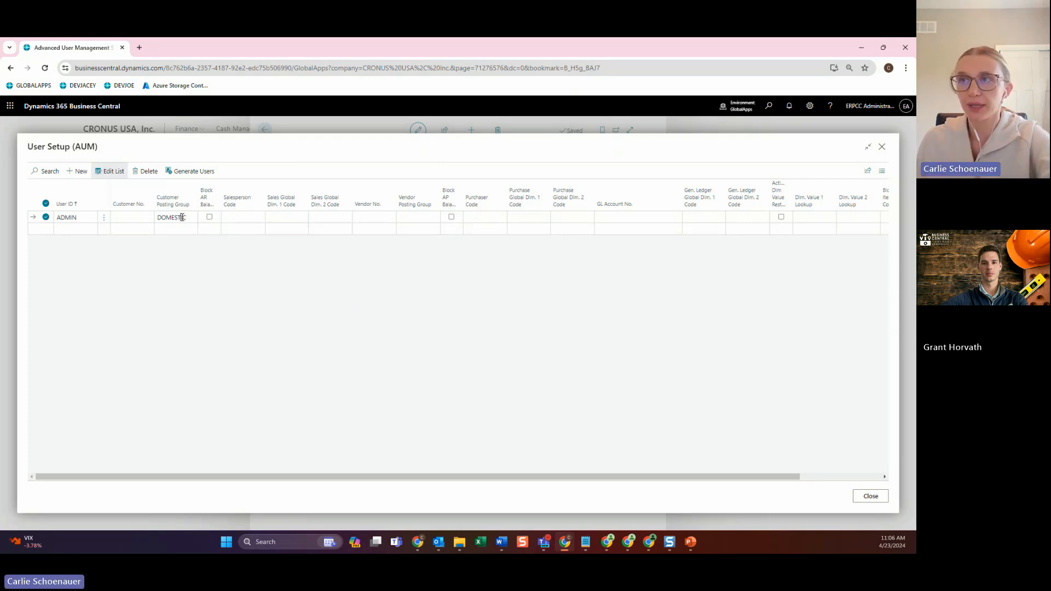
pyautogui.click(183, 218)
pyautogui.press('BackSpace')
pyautogui.click(210, 290)
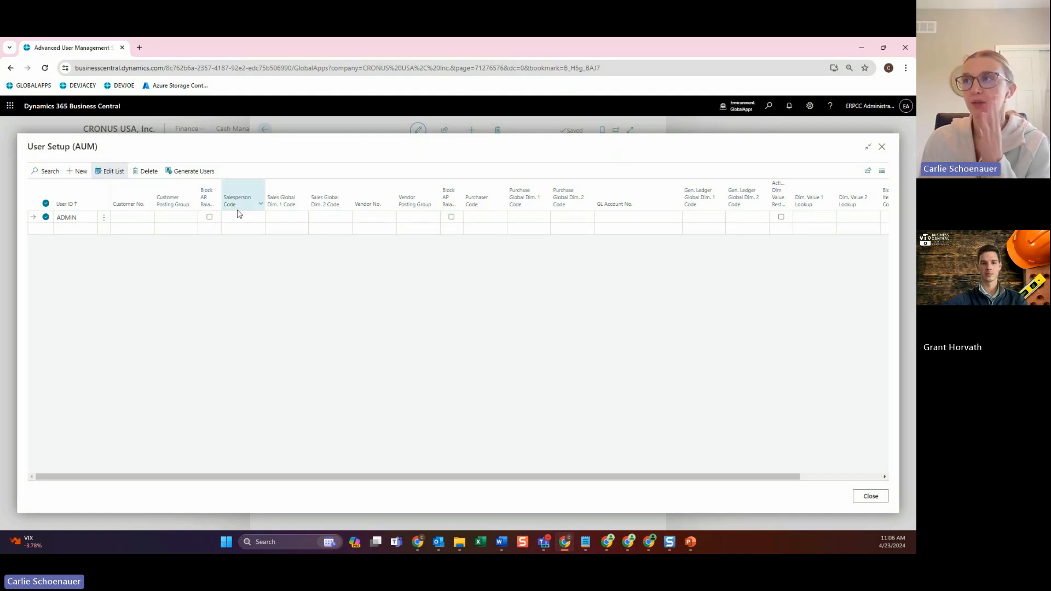
# Review ADMIN's setup columns and examine the choices for Sales Global Dim. 1 Code and GL Account No
pyautogui.moveTo(361, 476); pyautogui.dragTo(295, 429)
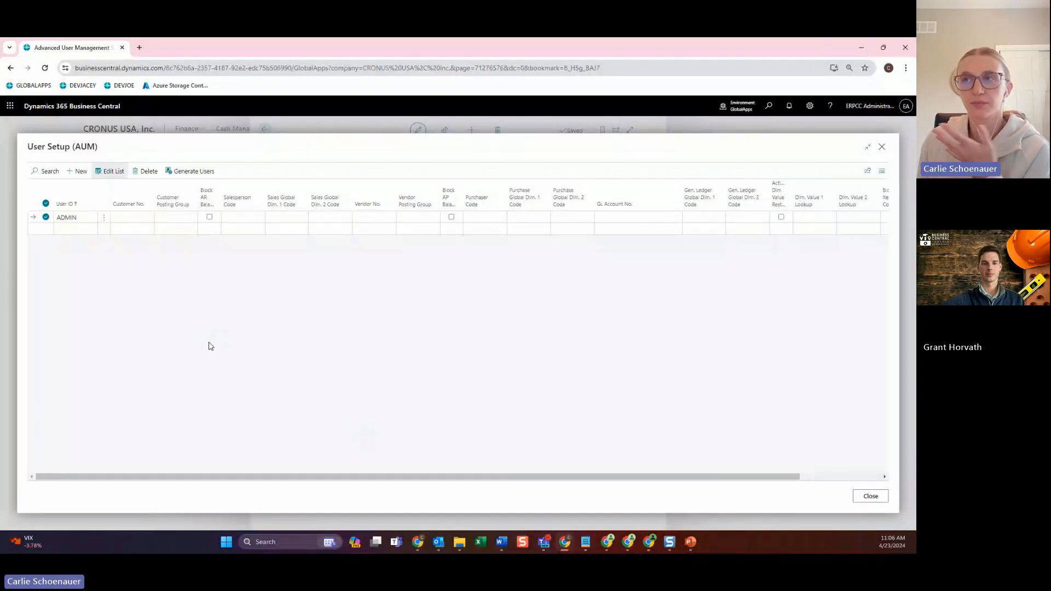
pyautogui.moveTo(207, 209)
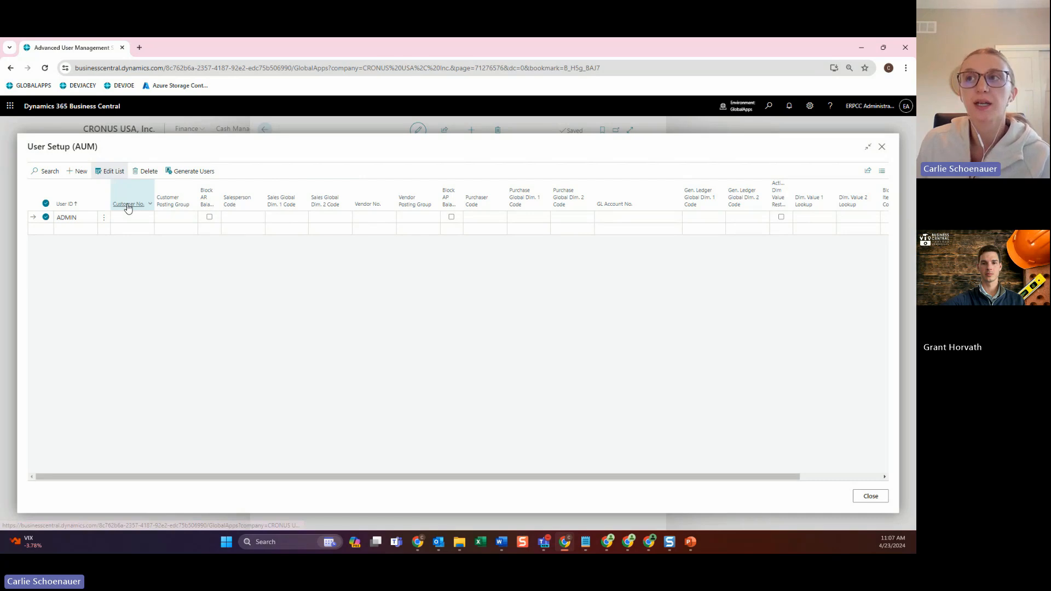
pyautogui.click(293, 219)
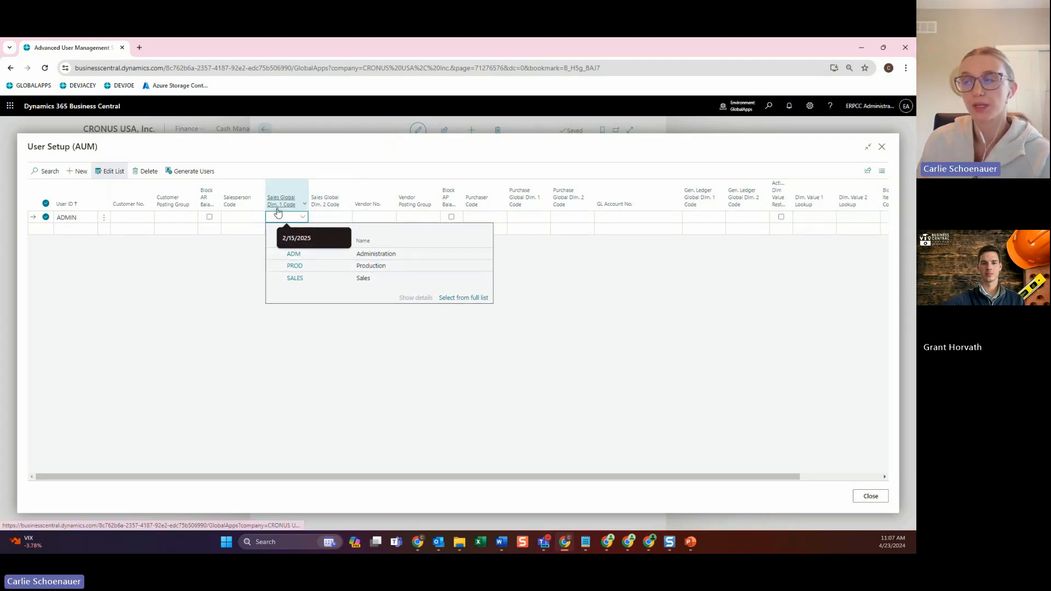
pyautogui.click(211, 328)
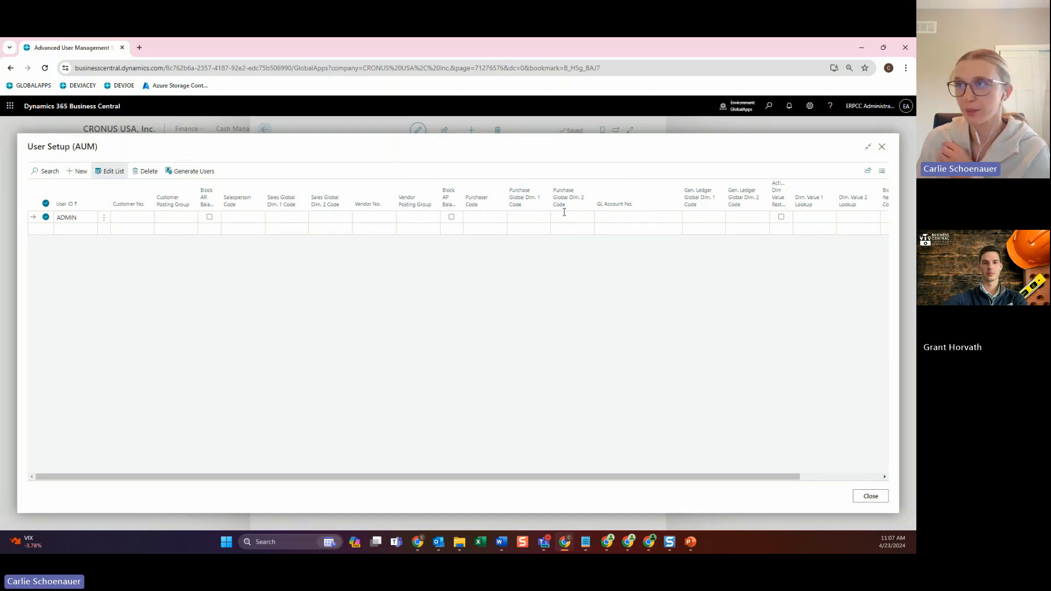
pyautogui.moveTo(553, 477); pyautogui.dragTo(677, 473)
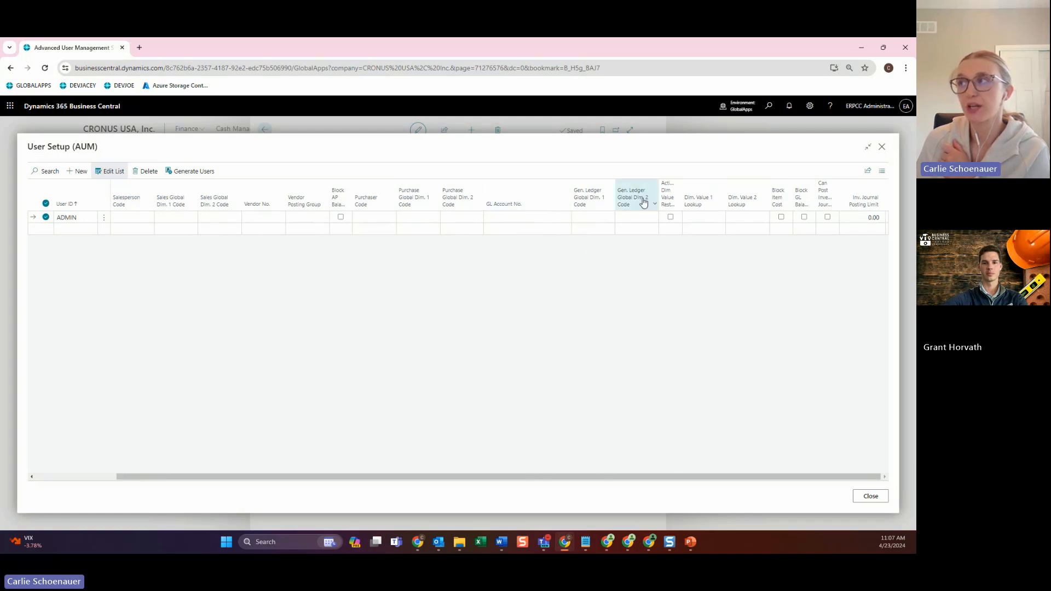
pyautogui.moveTo(519, 210)
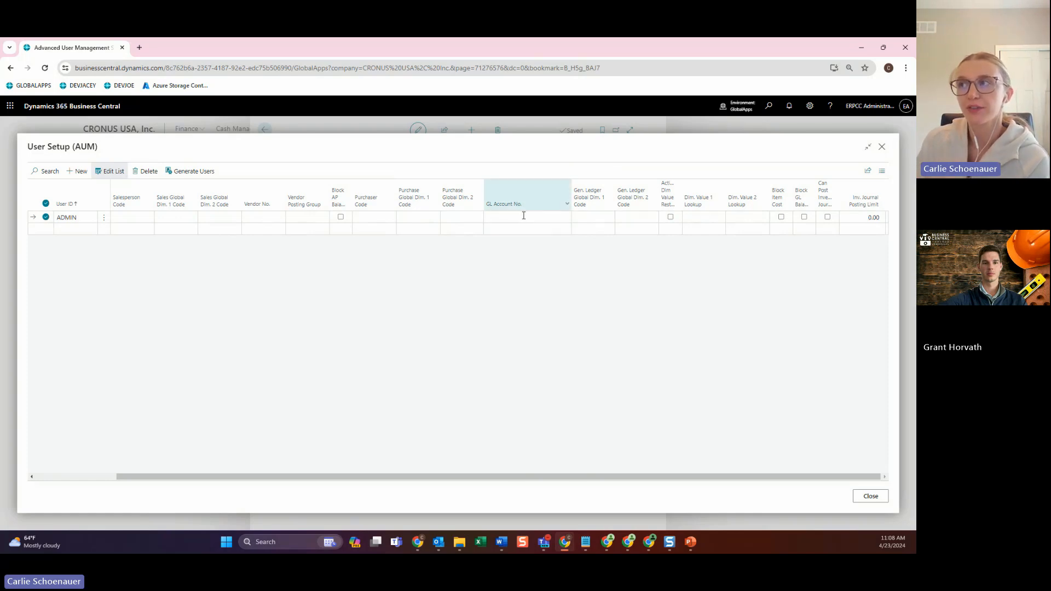
pyautogui.click(523, 217)
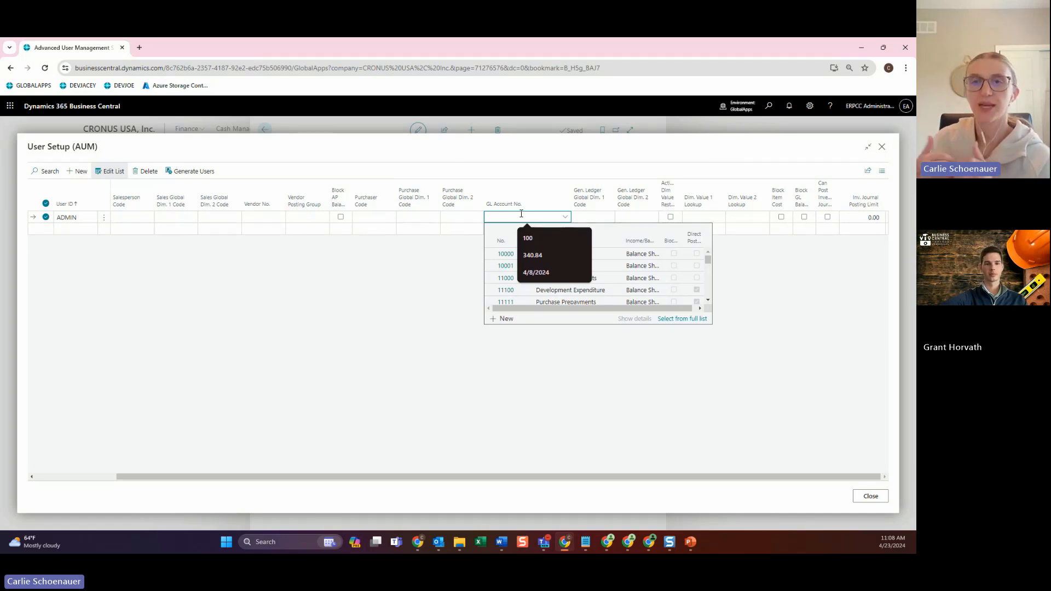
pyautogui.click(521, 323)
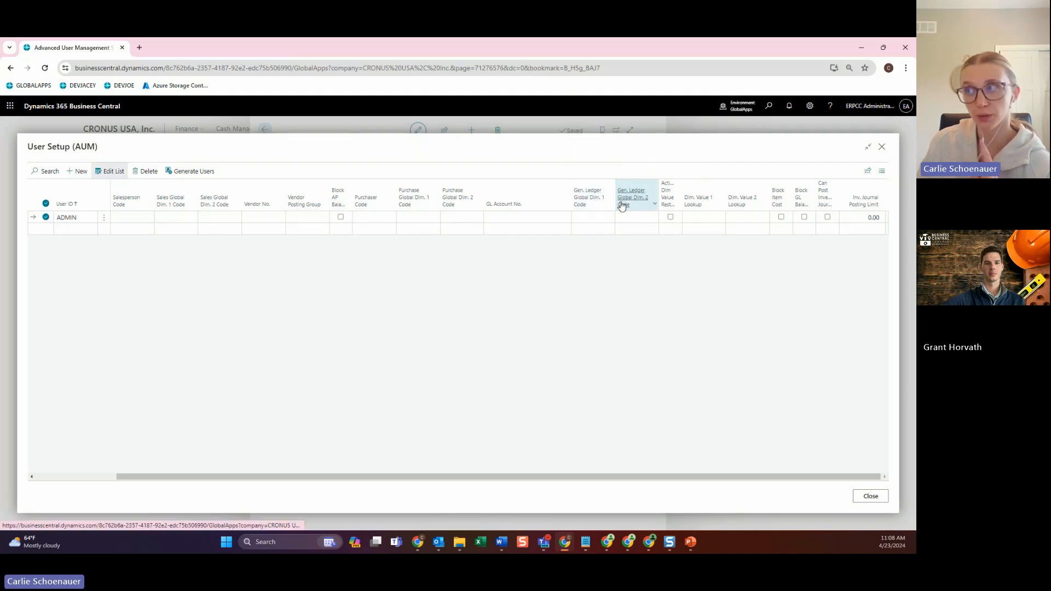
# Try PROD as ADMIN's Gen. Ledger Global Dim. 1 Code and clear it, and check the Dim. Value 1 Lookup choices
pyautogui.click(603, 216)
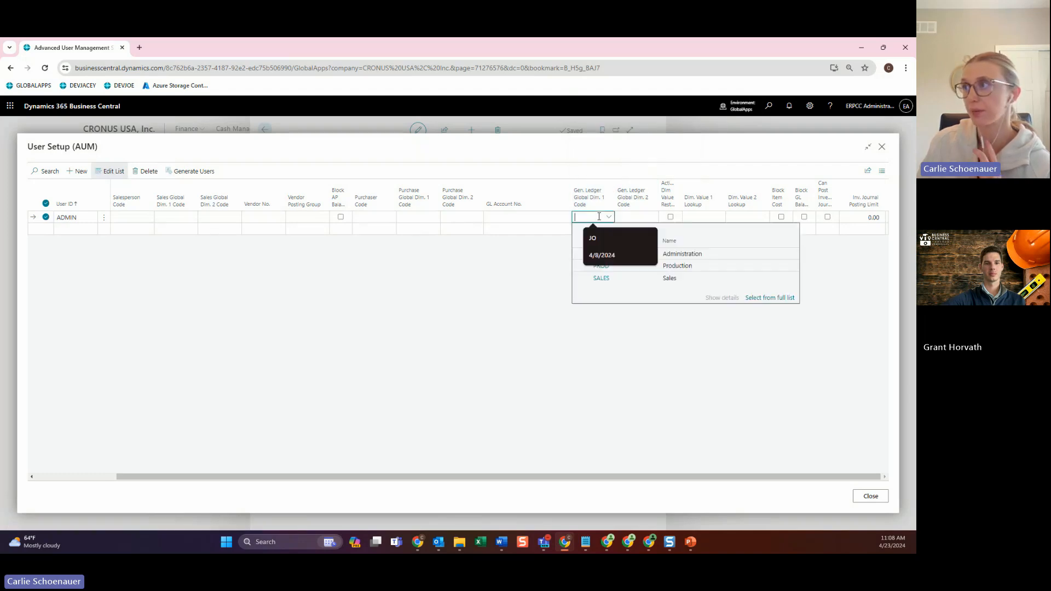
pyautogui.click(669, 268)
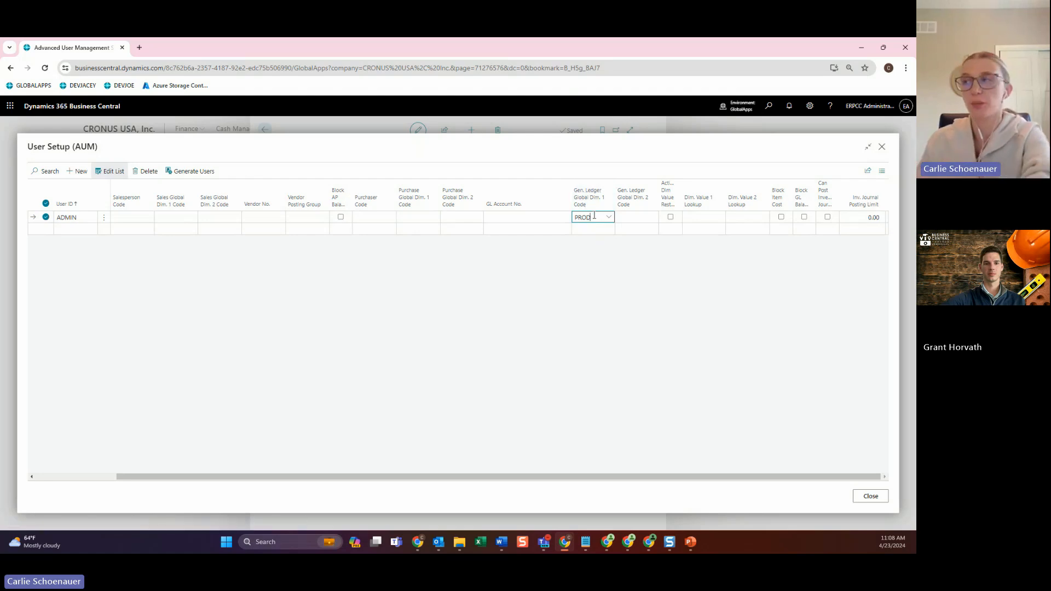
pyautogui.moveTo(598, 218); pyautogui.dragTo(573, 219)
pyautogui.press('BackSpace')
pyautogui.click(576, 283)
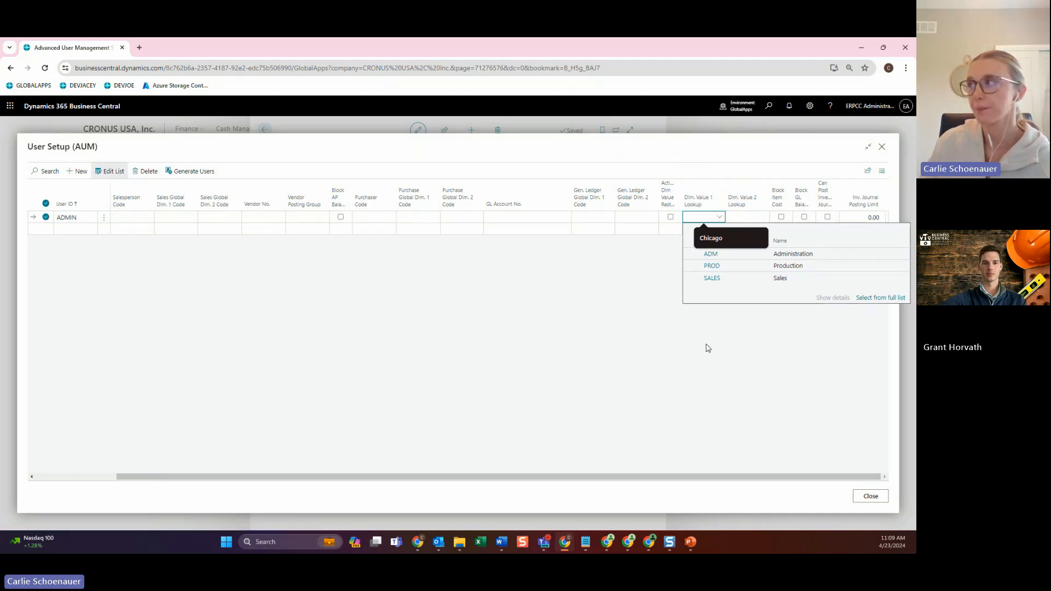
pyautogui.click(716, 362)
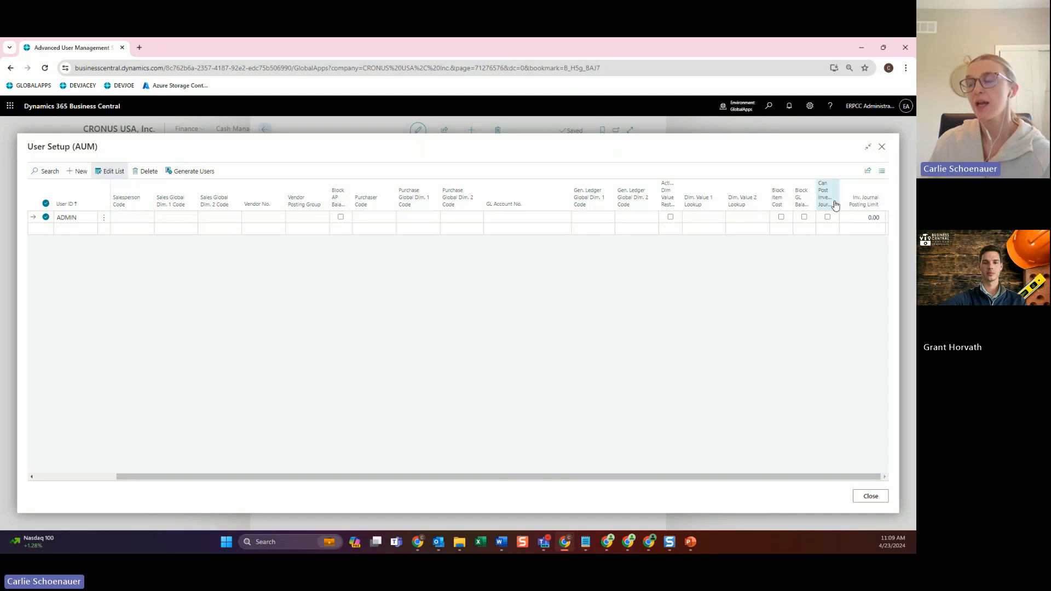
# Examine the Activate Item Journal option and the item cost, G/L balance and inventory journal posting columns on ADMIN's User Setup line
pyautogui.click(881, 147)
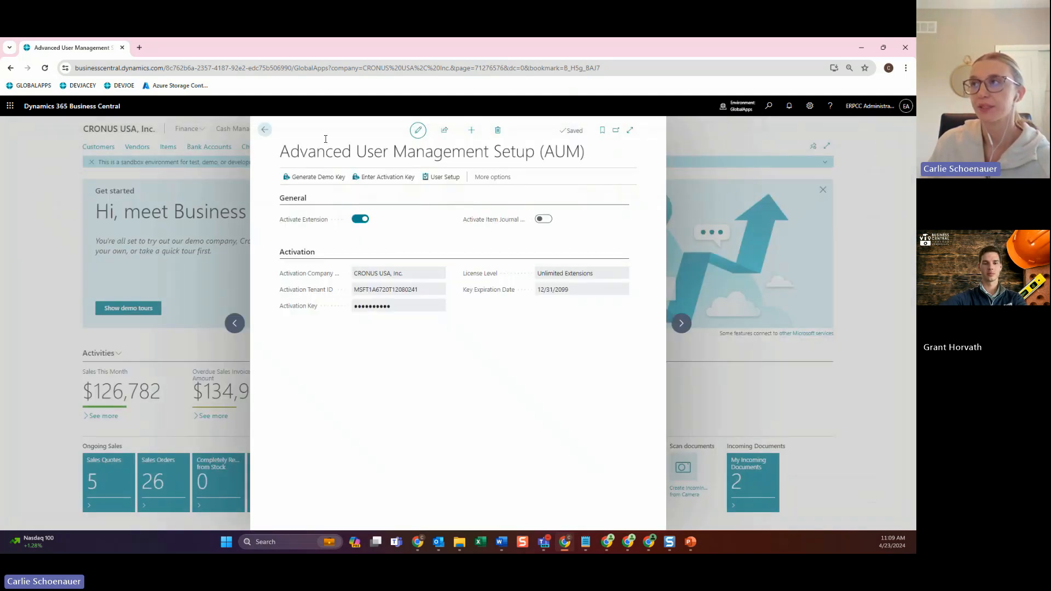
pyautogui.moveTo(495, 224)
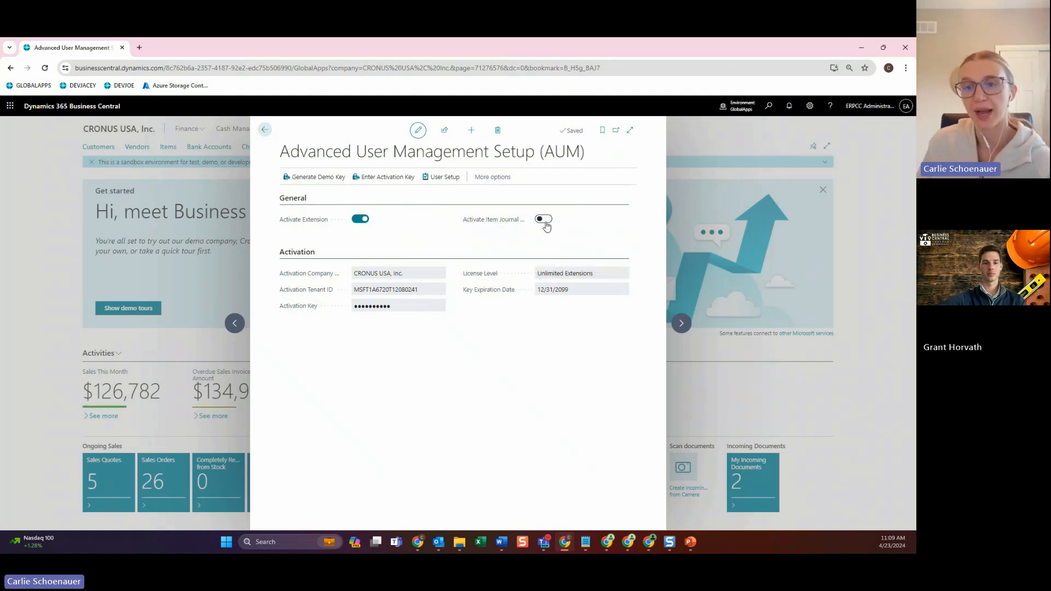
pyautogui.click(434, 180)
pyautogui.hscroll(3, 827, 239)
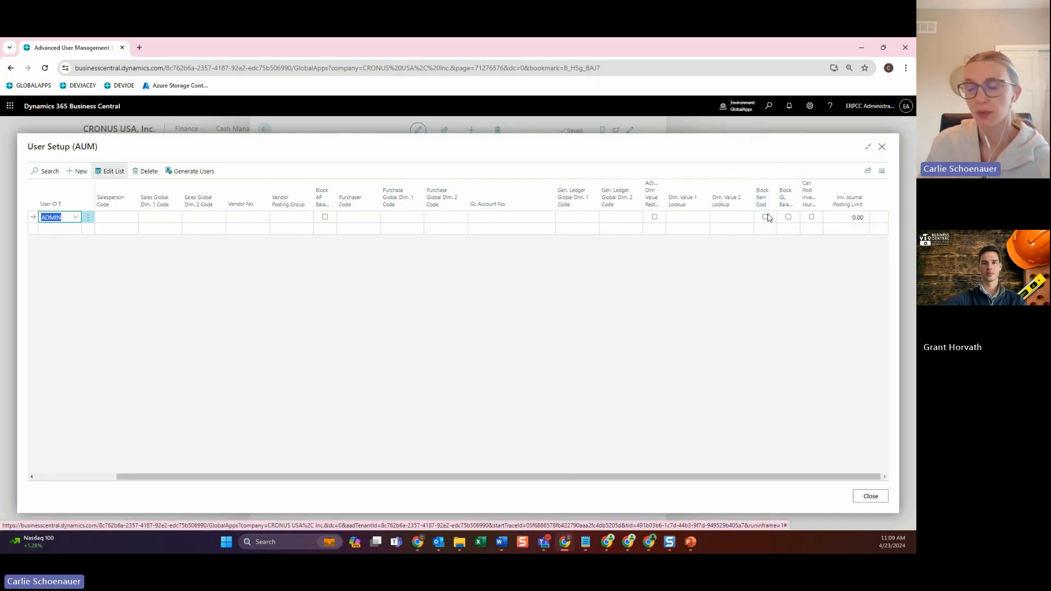
pyautogui.moveTo(786, 206)
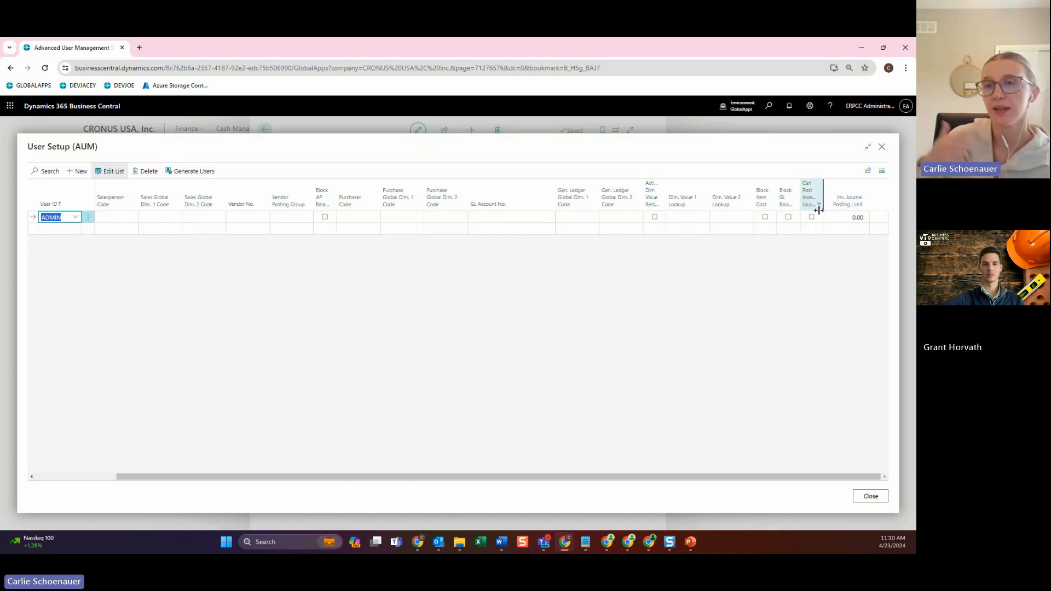
pyautogui.click(881, 146)
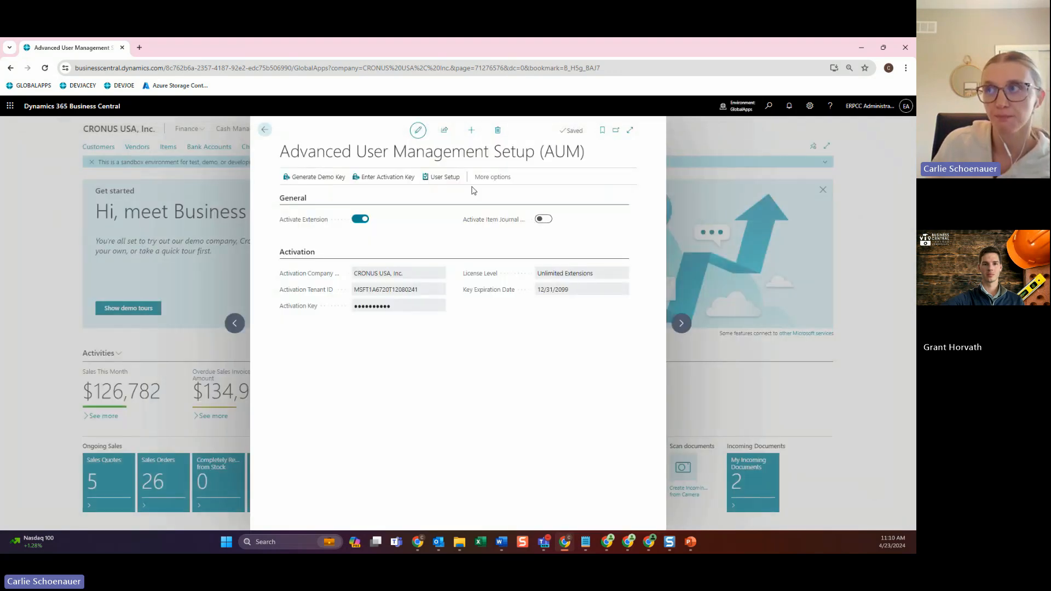
# Examine the salesperson code choices on ADMIN's line and the salesperson codes in the Customers list
pyautogui.click(442, 178)
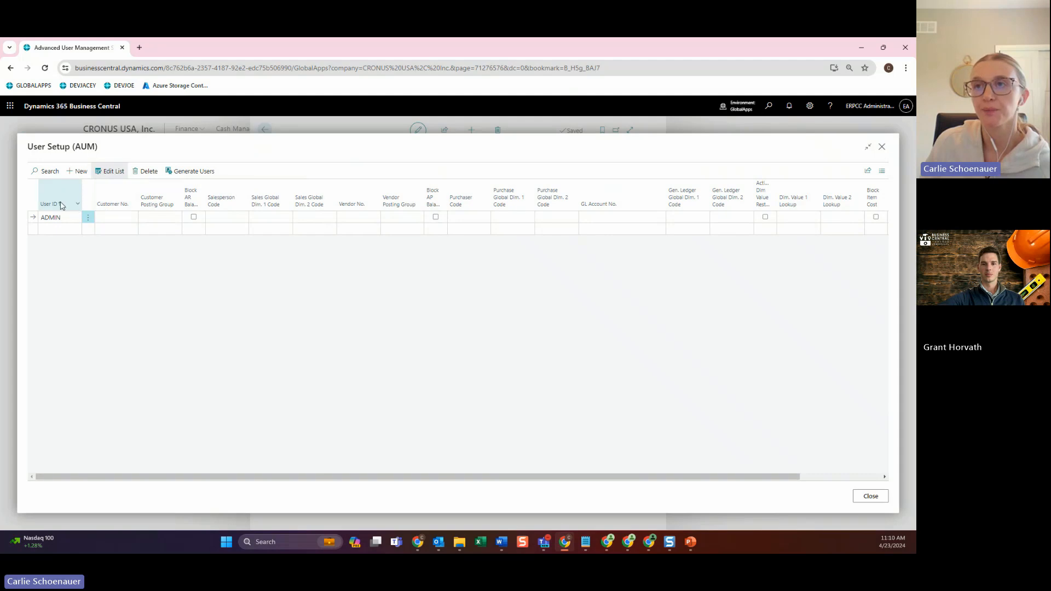
pyautogui.click(221, 218)
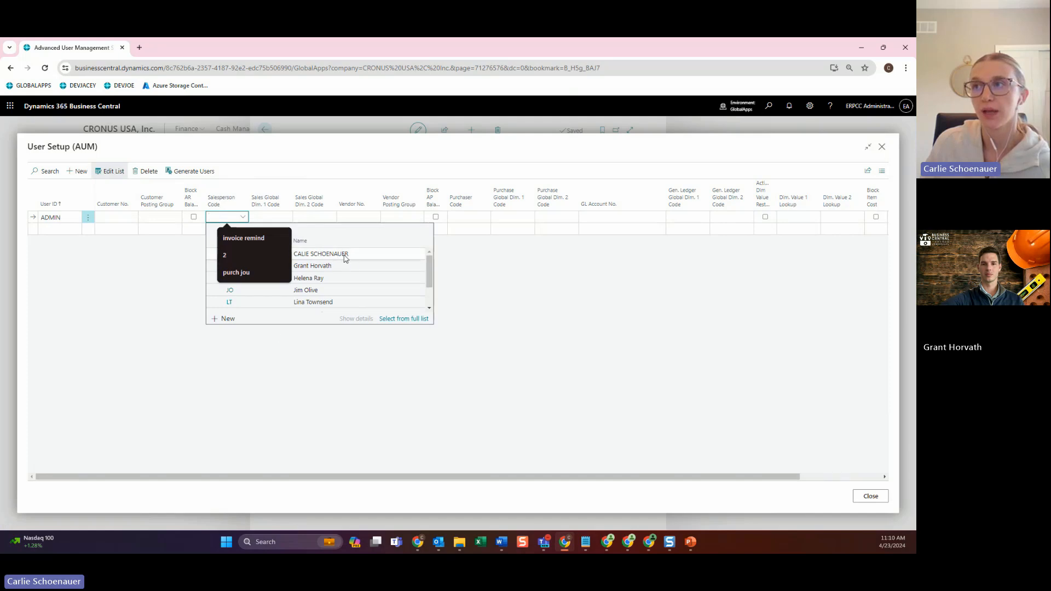
pyautogui.click(557, 296)
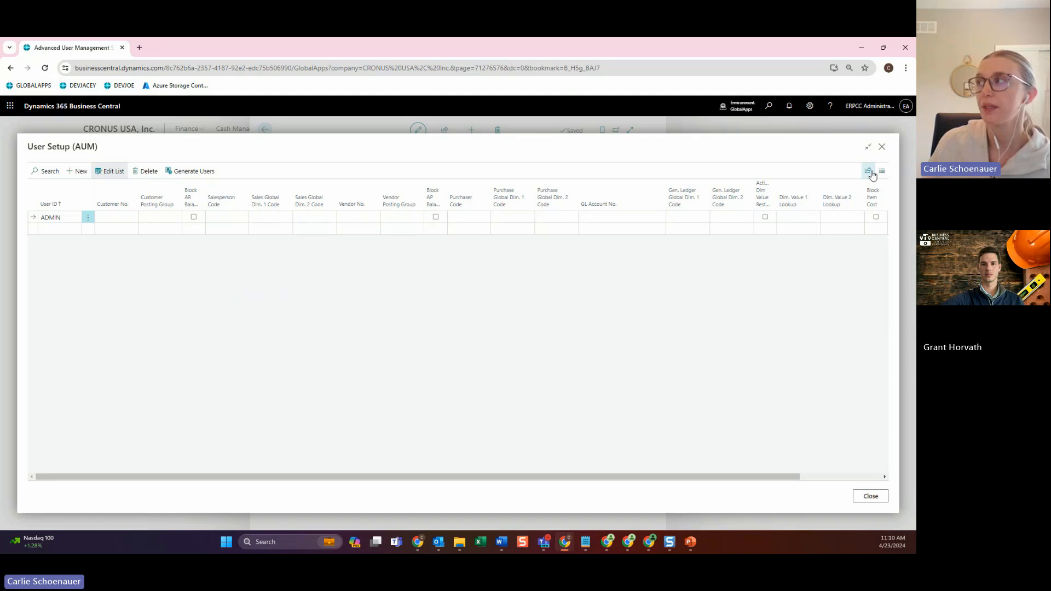
pyautogui.click(882, 148)
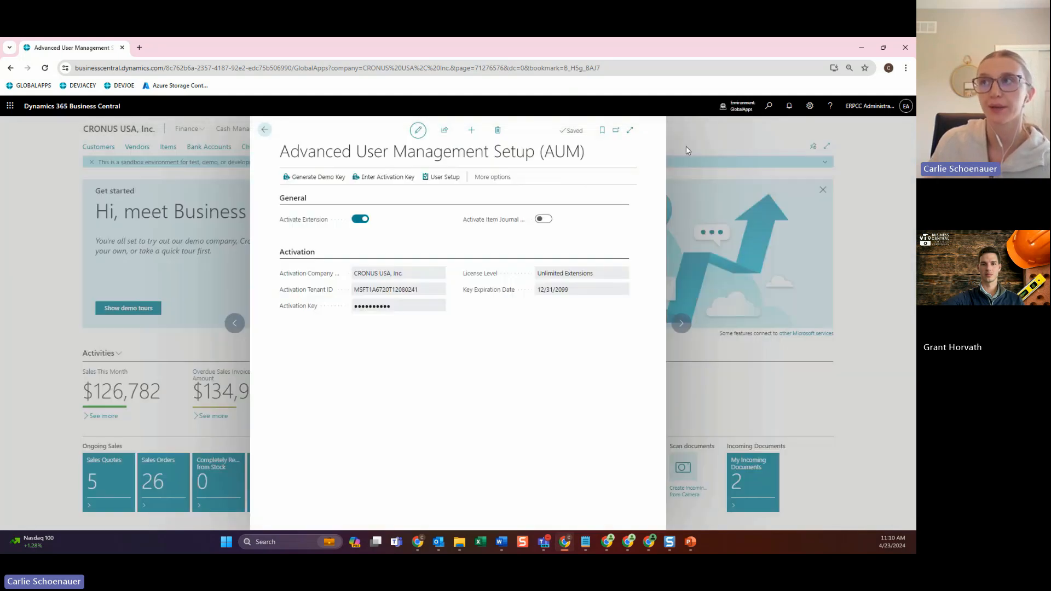
pyautogui.click(264, 129)
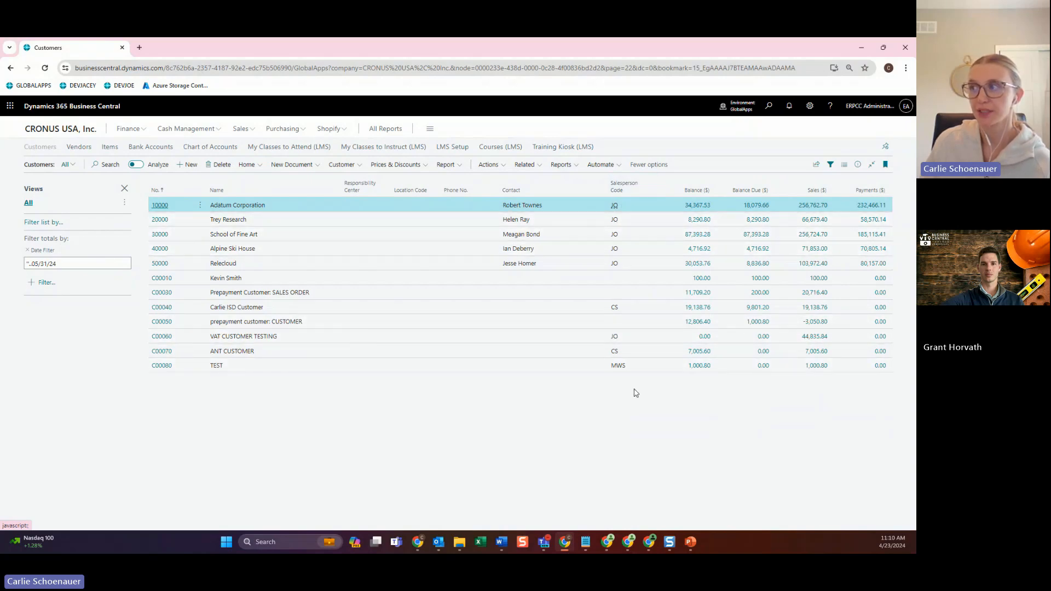
# Restrict ADMIN to salesperson code CS in the User Setup of Advanced User Management
pyautogui.click(39, 128)
pyautogui.click(769, 110)
pyautogui.write('AUM SET')
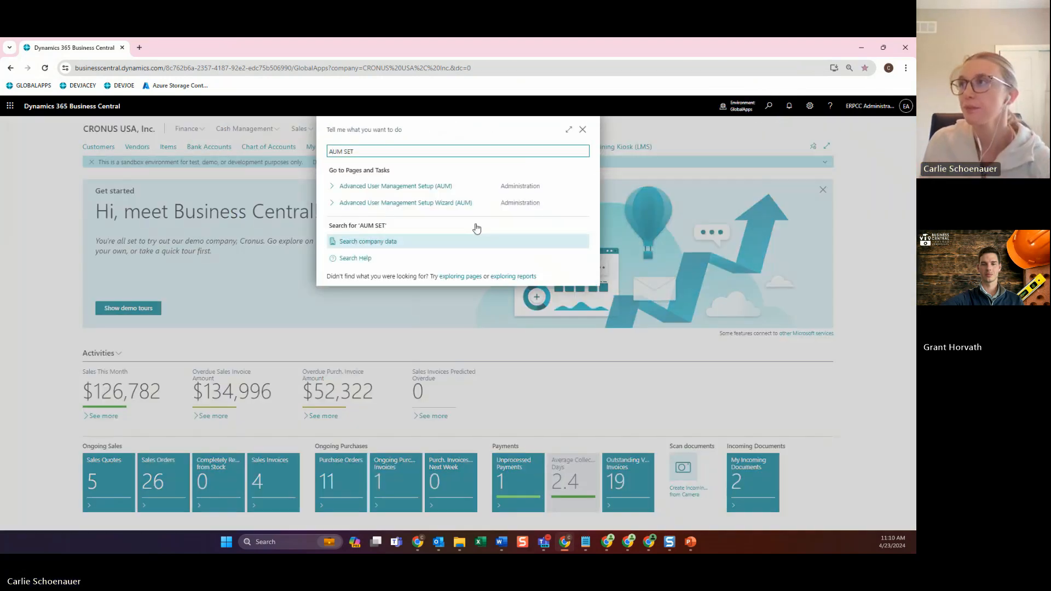
pyautogui.click(454, 186)
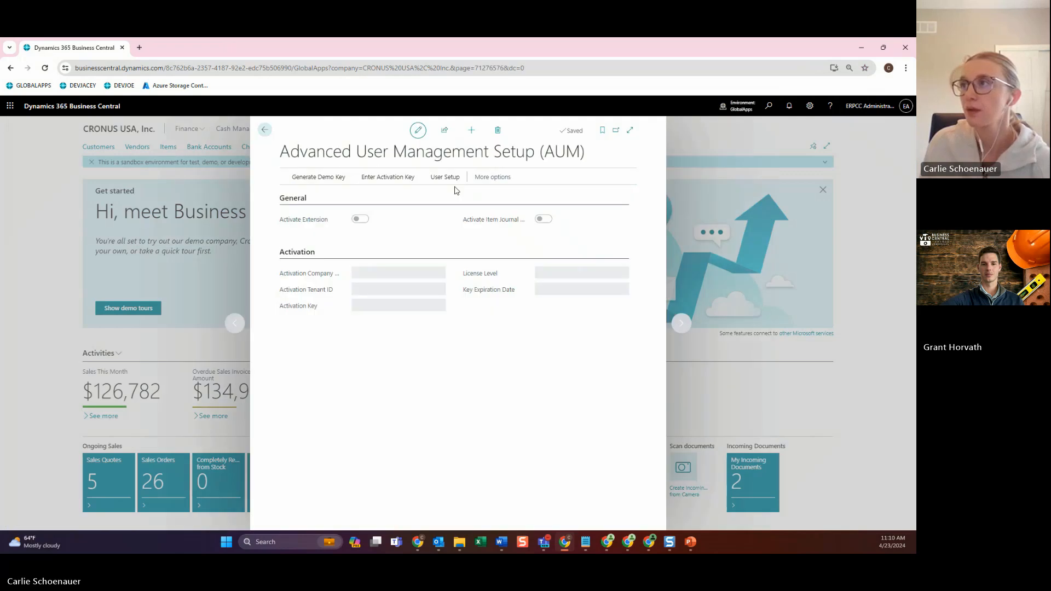
pyautogui.click(445, 178)
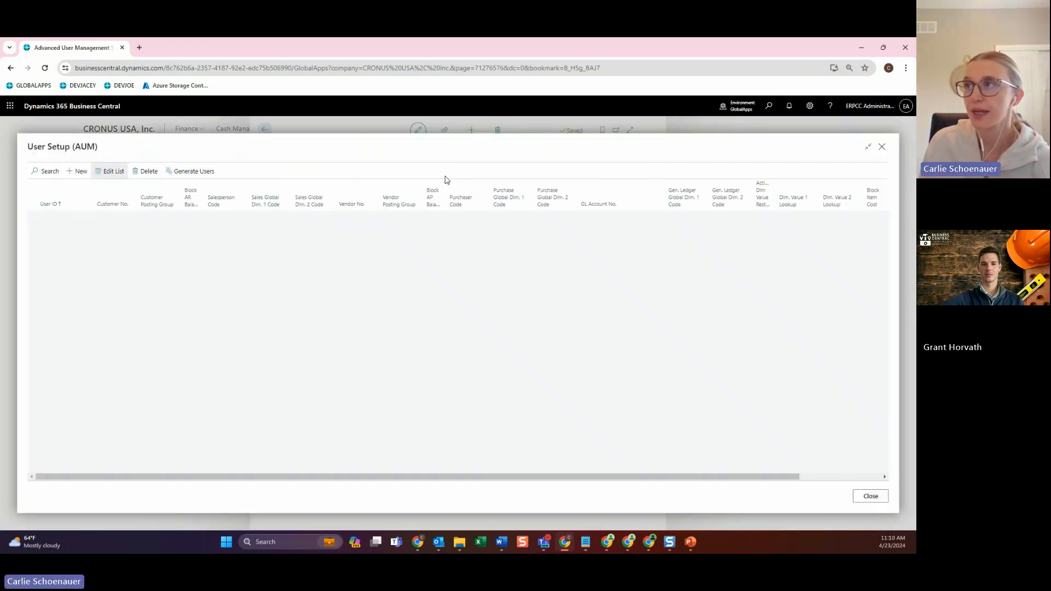
pyautogui.click(229, 217)
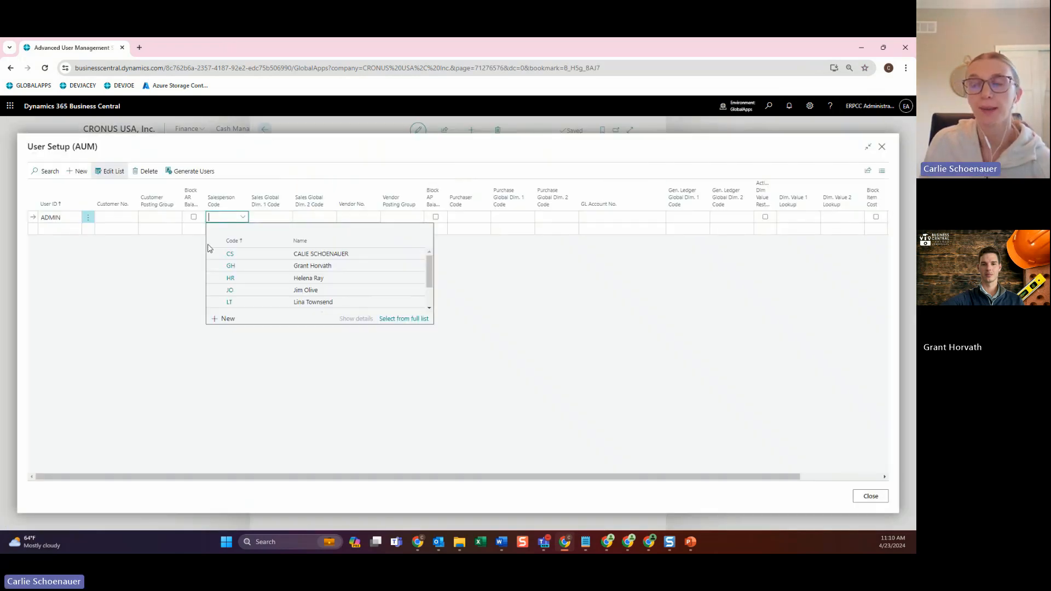
pyautogui.click(246, 256)
pyautogui.click(253, 276)
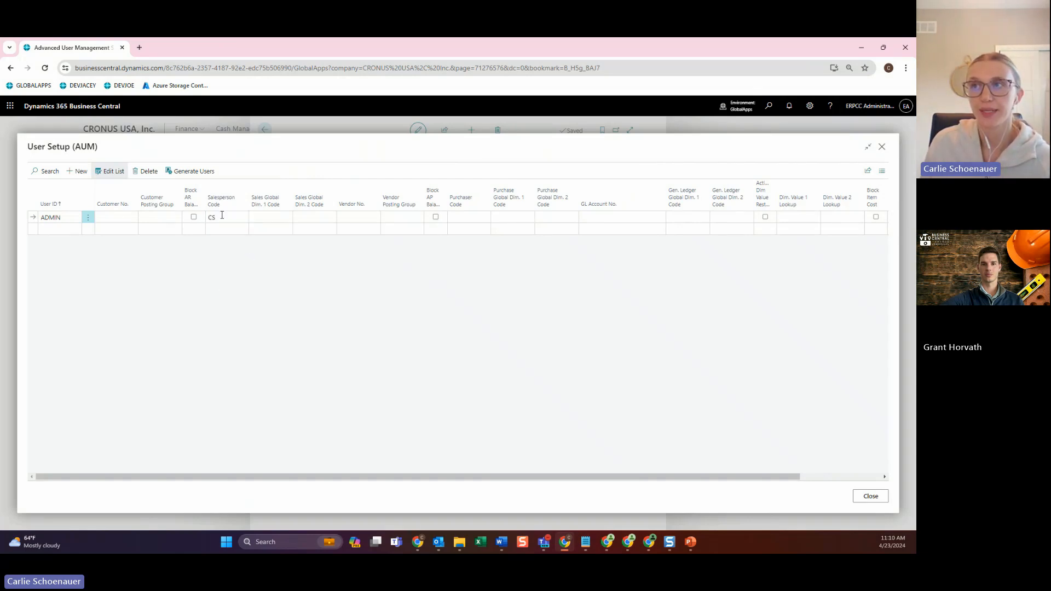
pyautogui.moveTo(221, 204)
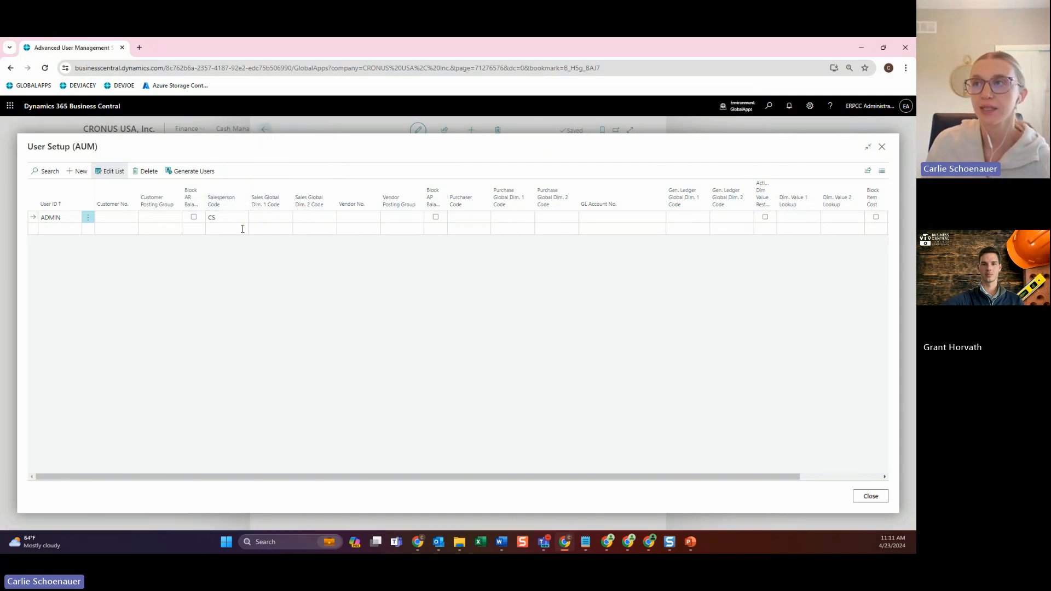
pyautogui.click(869, 496)
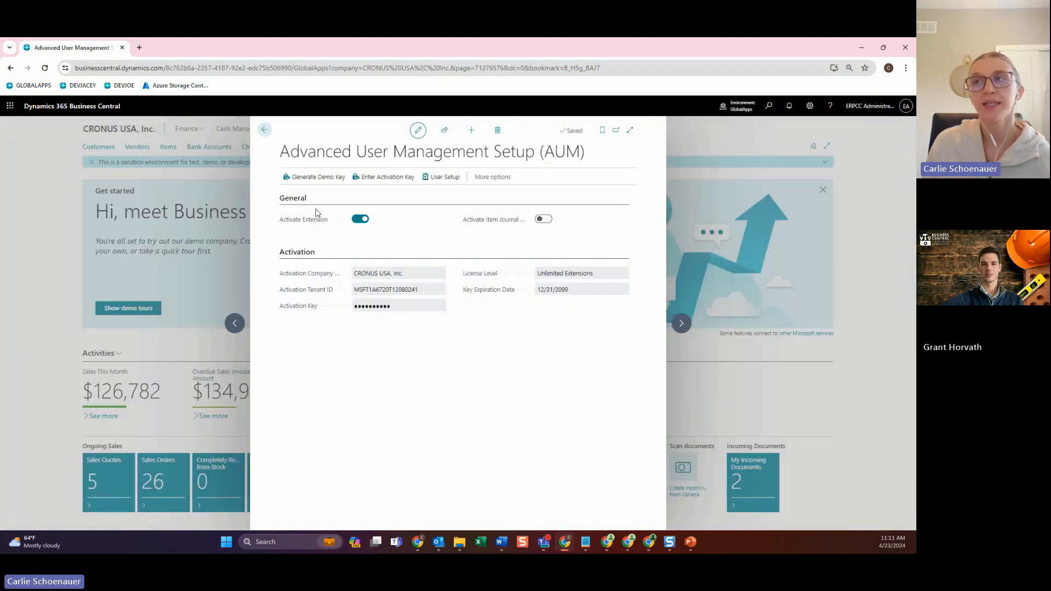
# Reload the session from the home page and check the Customers list for the salesperson restriction
pyautogui.click(265, 129)
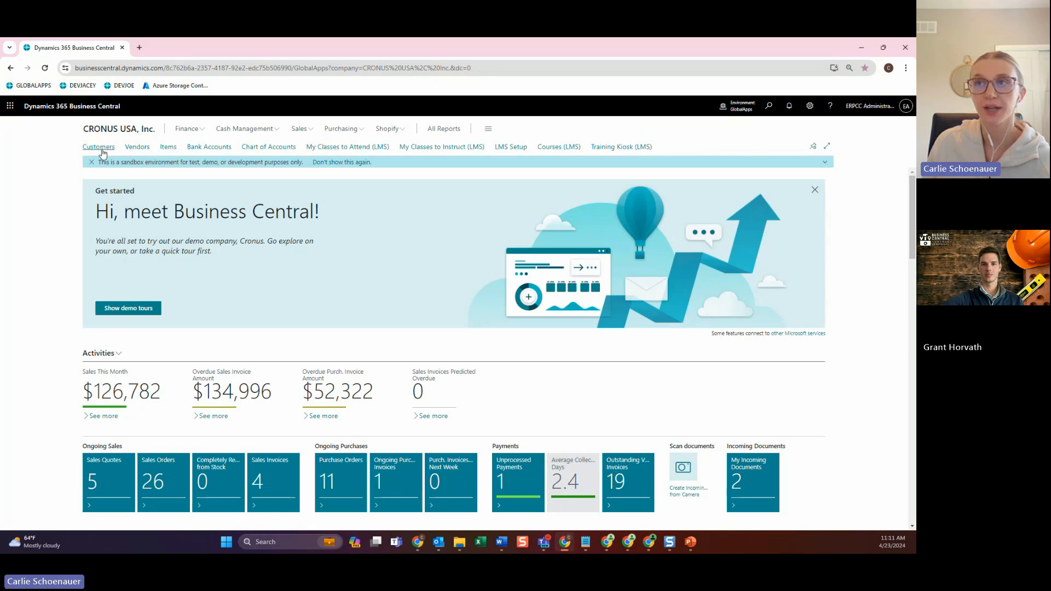
pyautogui.click(45, 68)
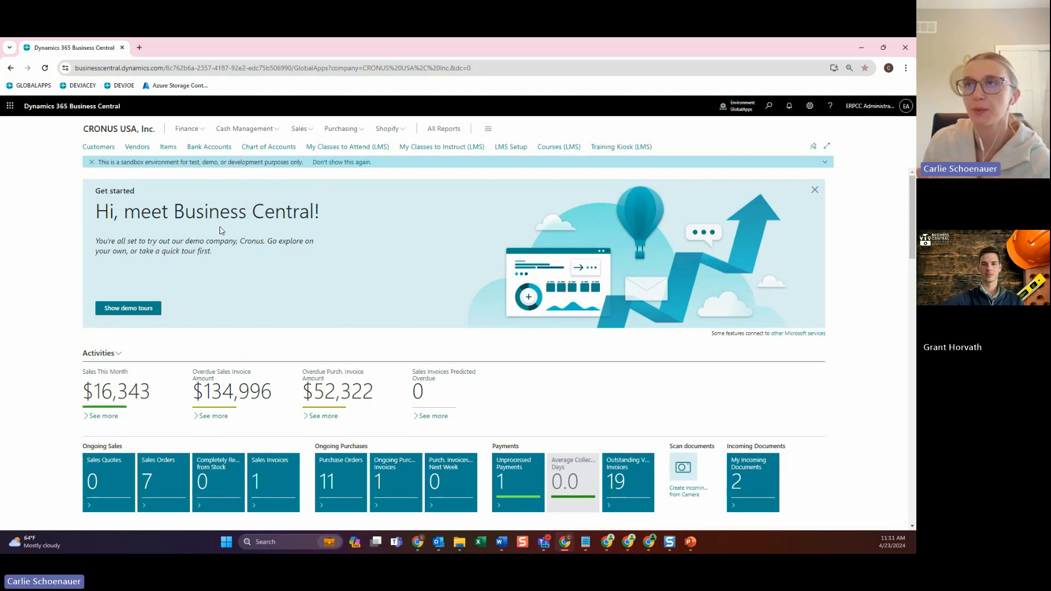
pyautogui.click(102, 148)
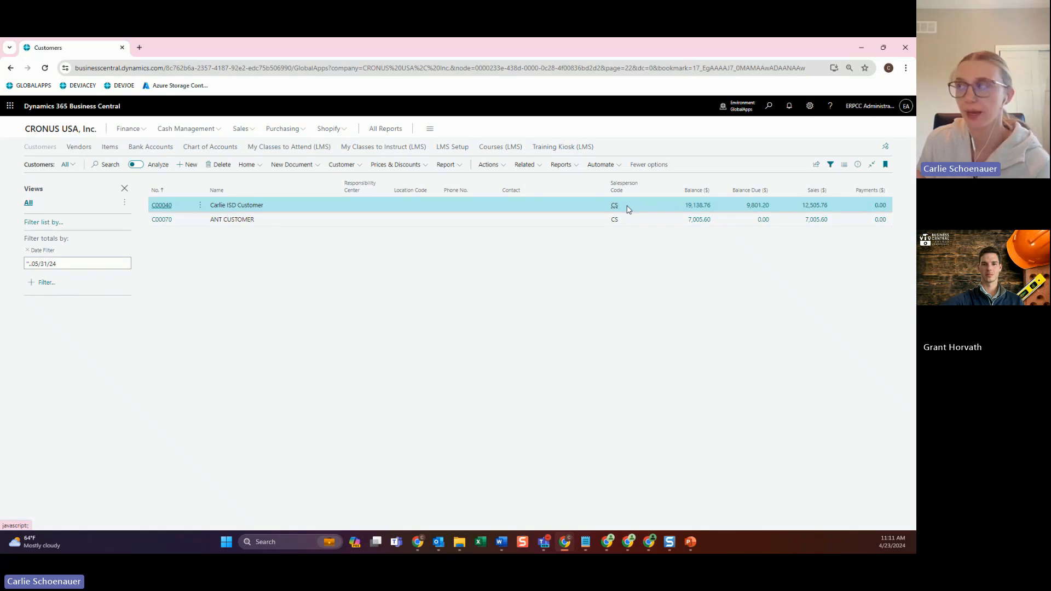
# Search for SALE ORD and check the salesperson codes in the Sales Orders list
pyautogui.click(768, 105)
pyautogui.write('SALE ')
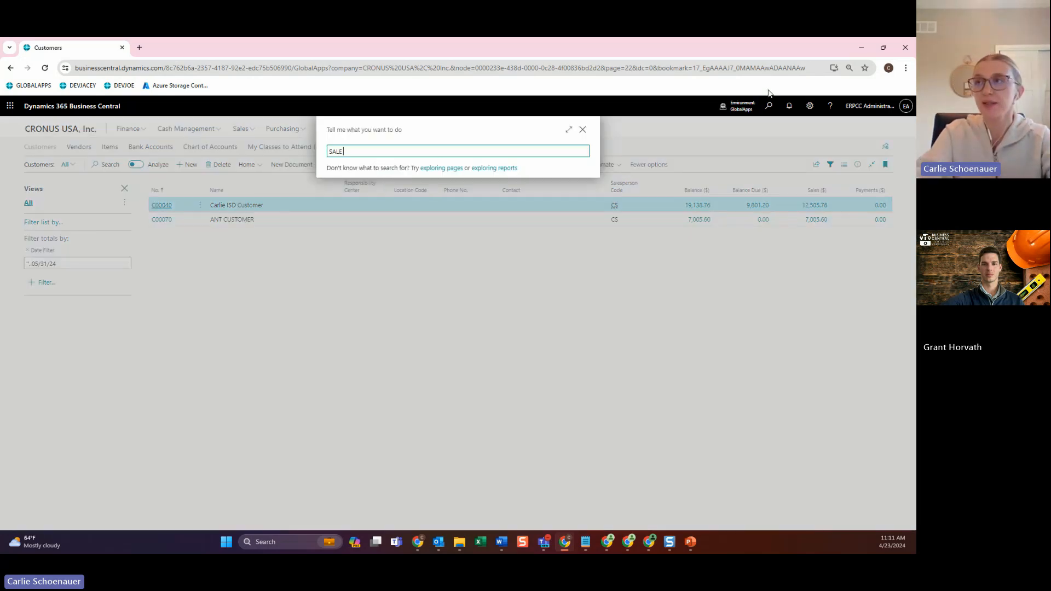
pyautogui.write('ORD')
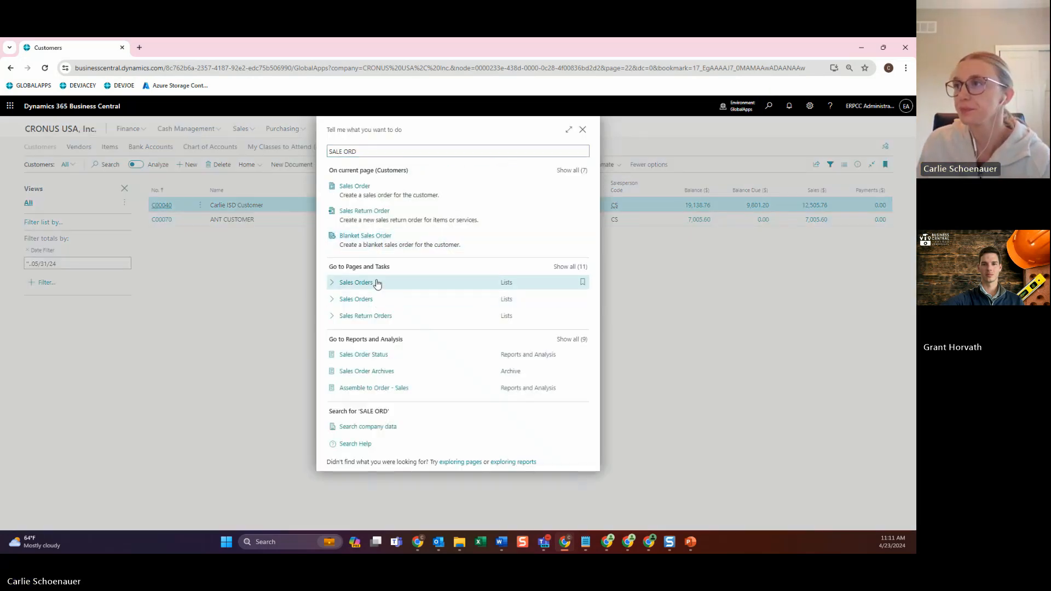
pyautogui.click(377, 282)
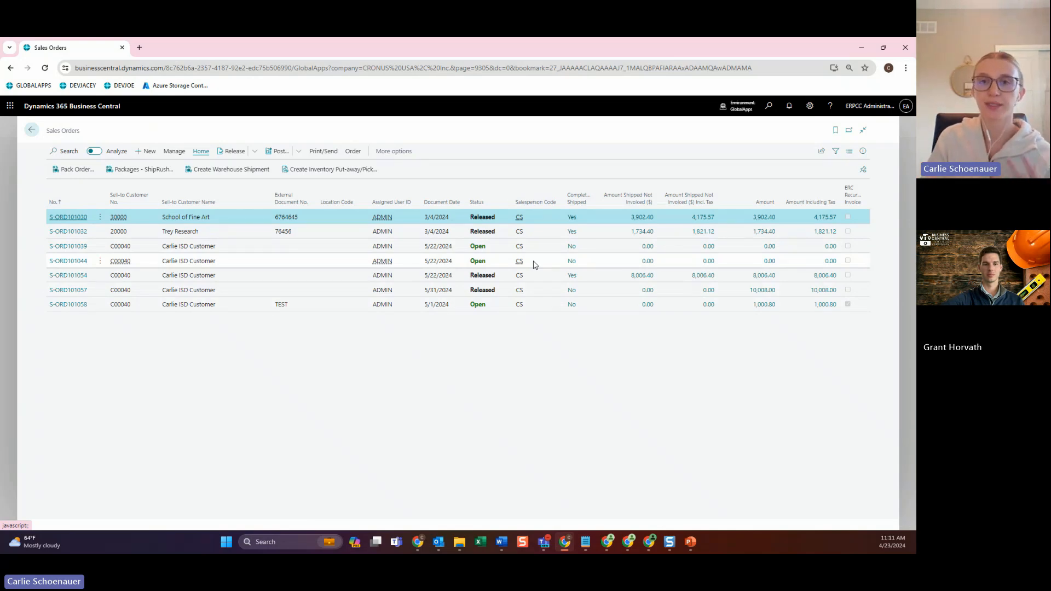
# Set the Vendor No. filter on ADMIN's line in the AUM User Setup to 10000..50000
pyautogui.click(769, 106)
pyautogui.write('AUM SET')
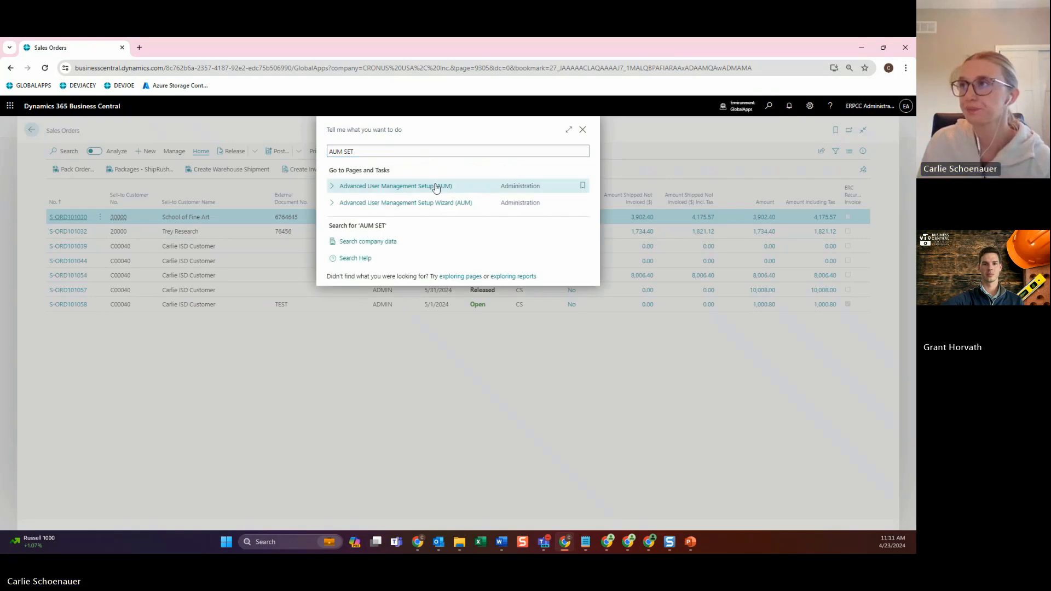
pyautogui.click(434, 185)
pyautogui.click(443, 179)
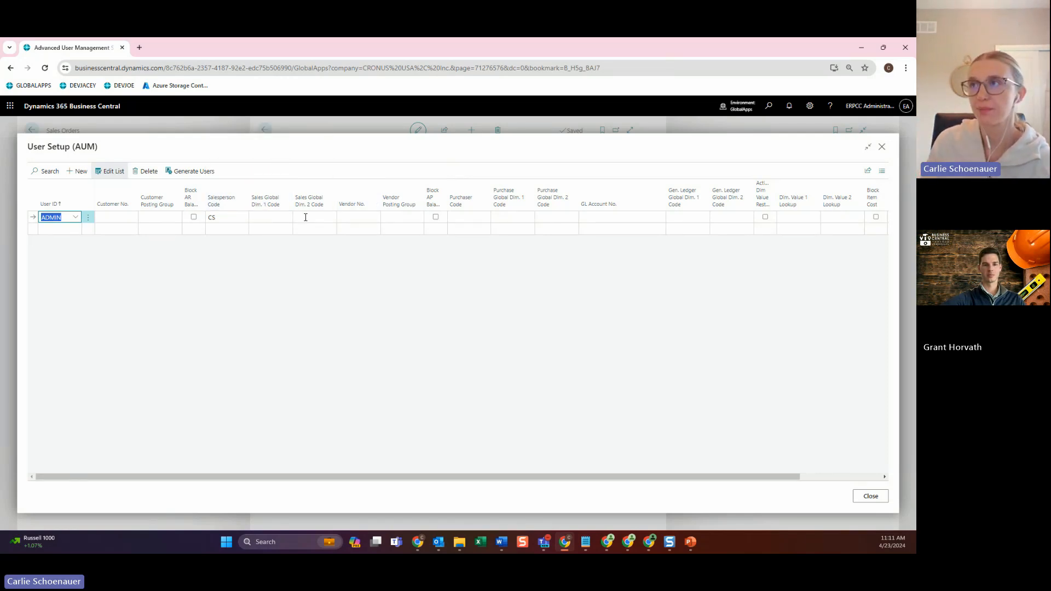
pyautogui.click(354, 216)
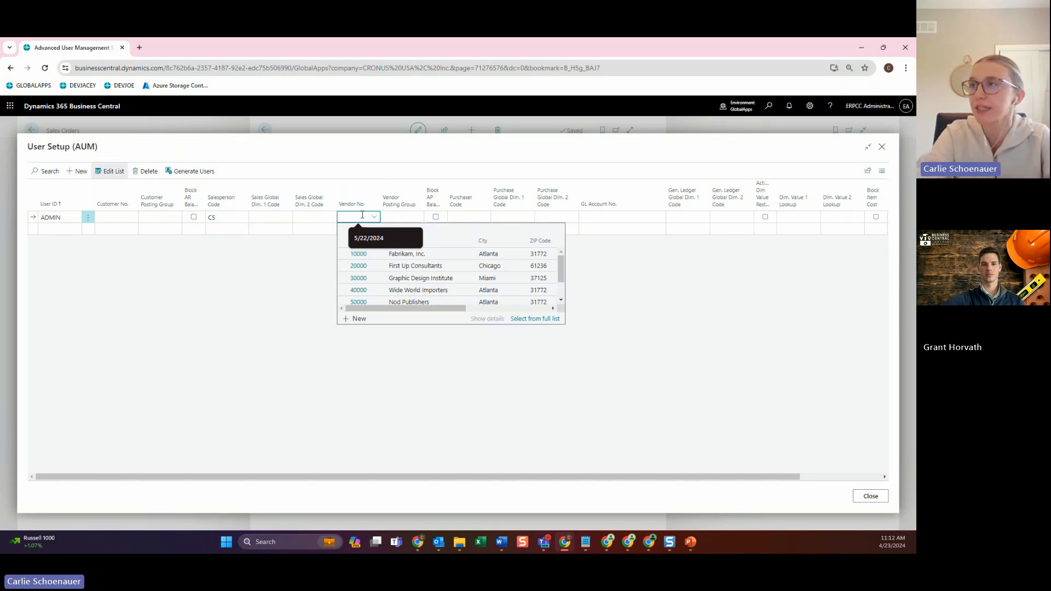
pyautogui.write('10000')
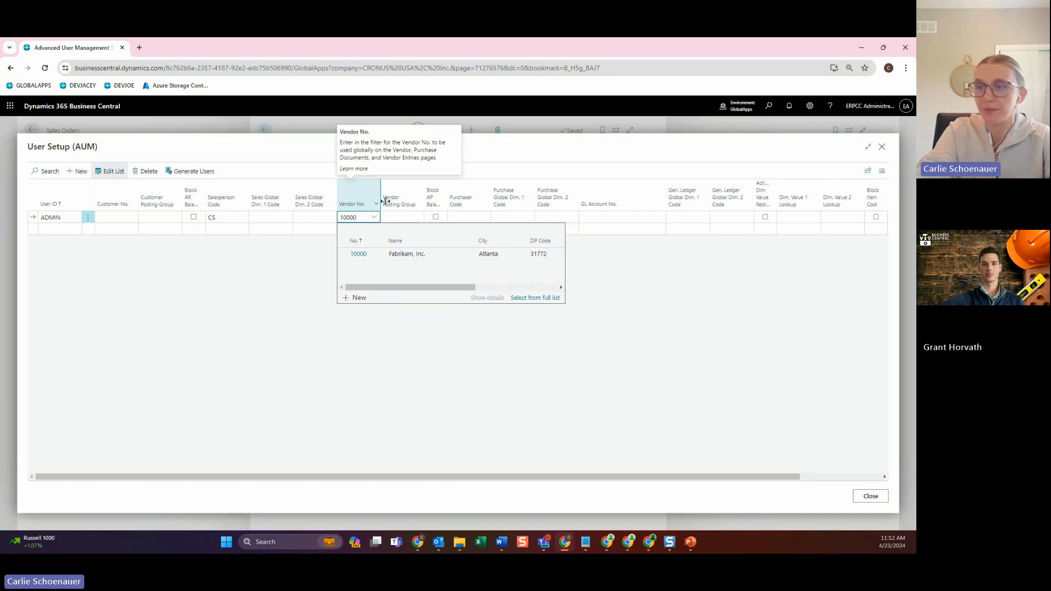
pyautogui.write('..5')
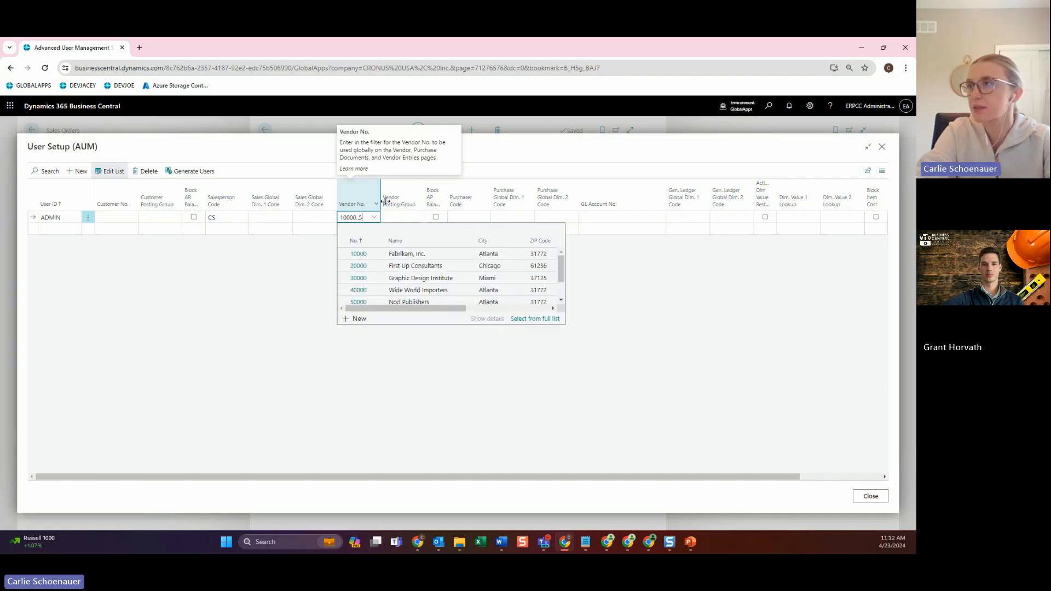
pyautogui.write('0000')
pyautogui.press('Tab')
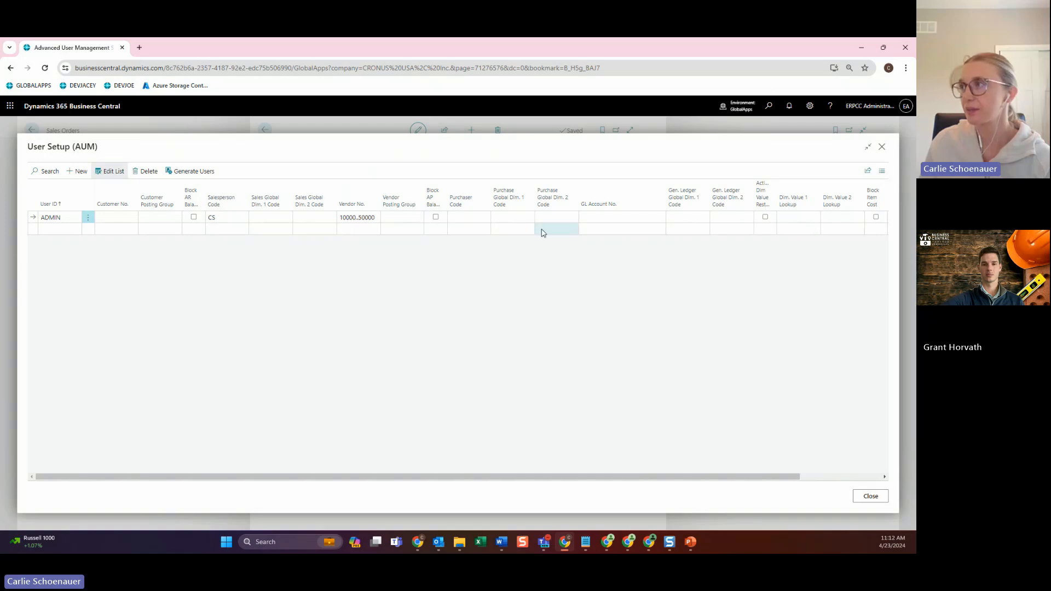
# Set the GL Account No. filter on ADMIN's line to 10000..11000 and return to the Sales Orders list
pyautogui.click(618, 217)
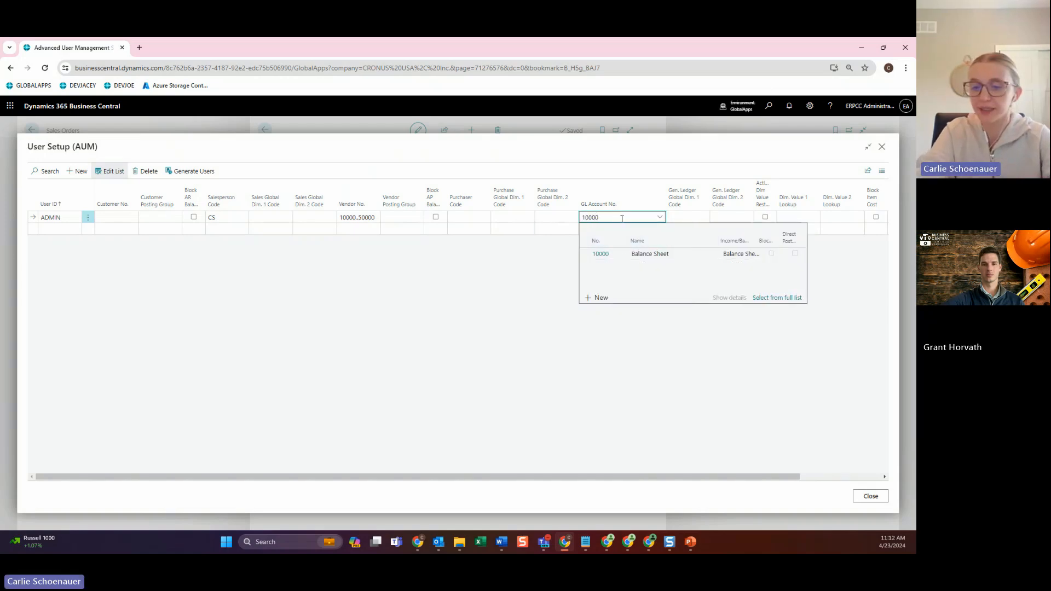
pyautogui.write('..')
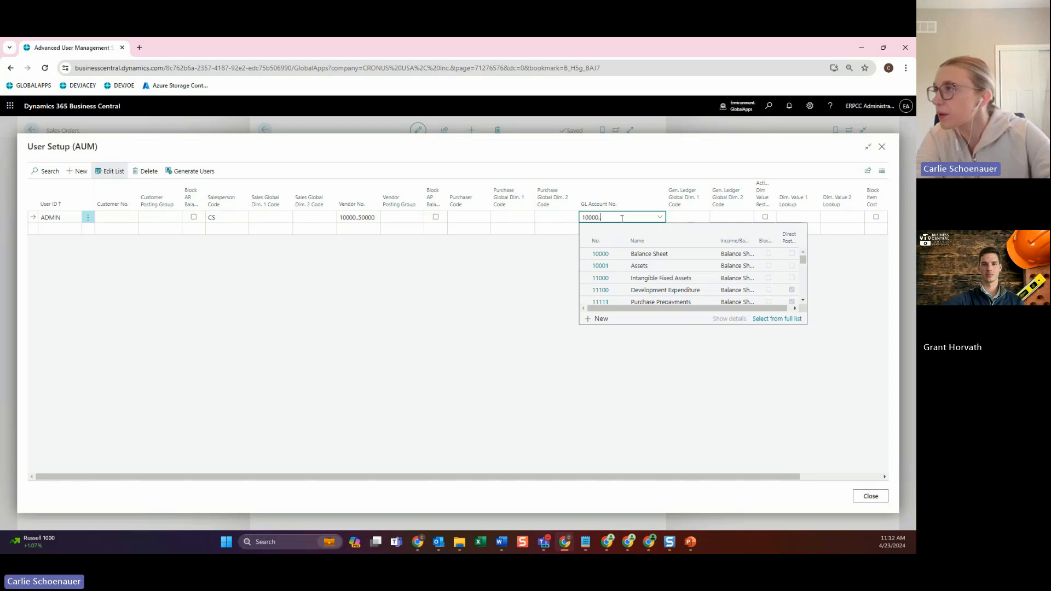
pyautogui.write('11000')
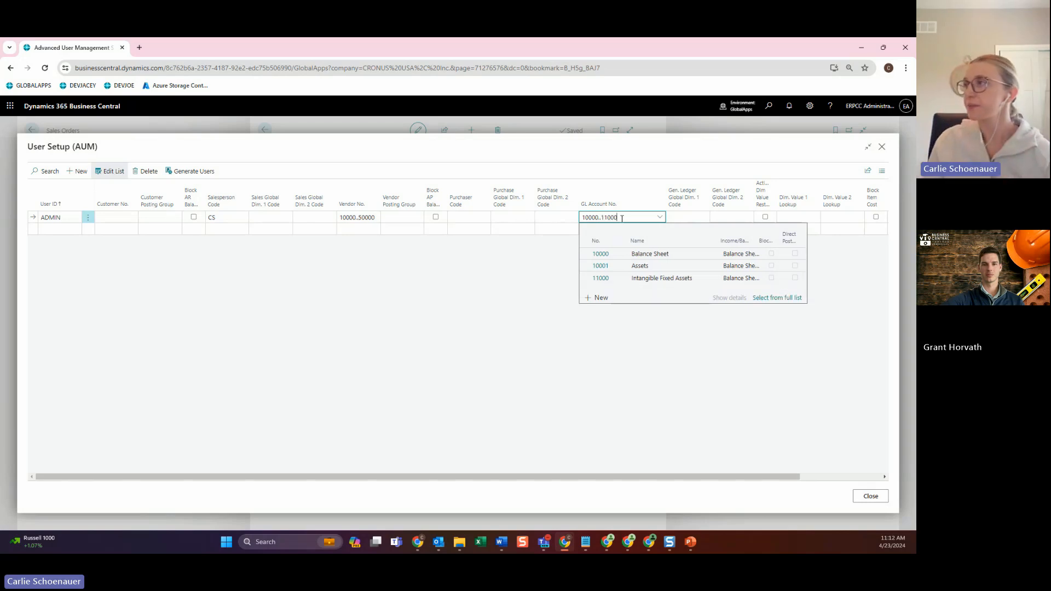
pyautogui.click(510, 305)
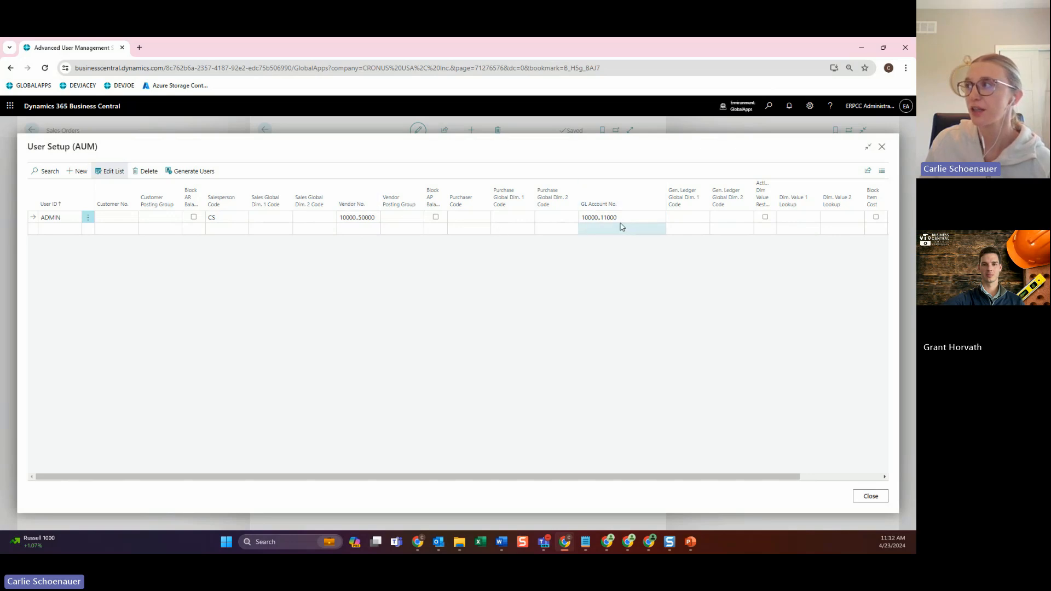
pyautogui.click(871, 496)
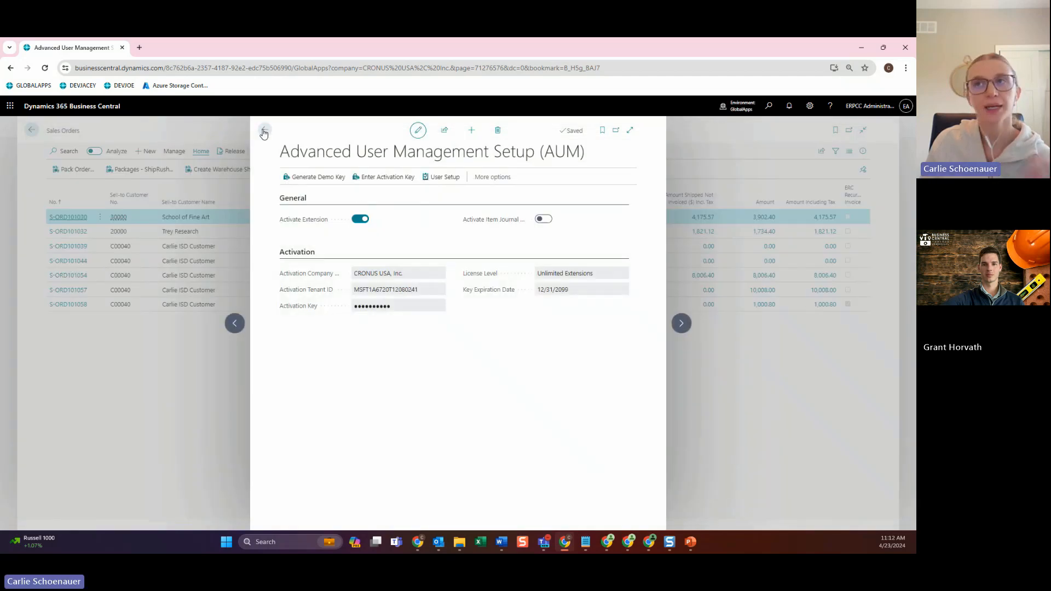
pyautogui.click(263, 131)
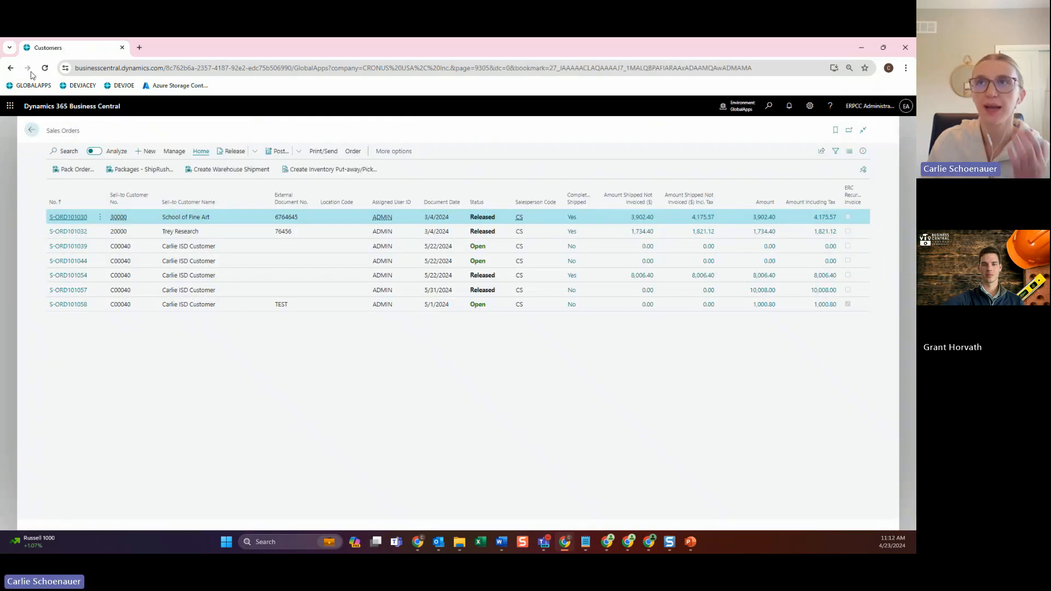
# Reload the session and check the Vendors list and the Chart of Accounts for ADMIN's vendor and G/L account restrictions
pyautogui.click(45, 68)
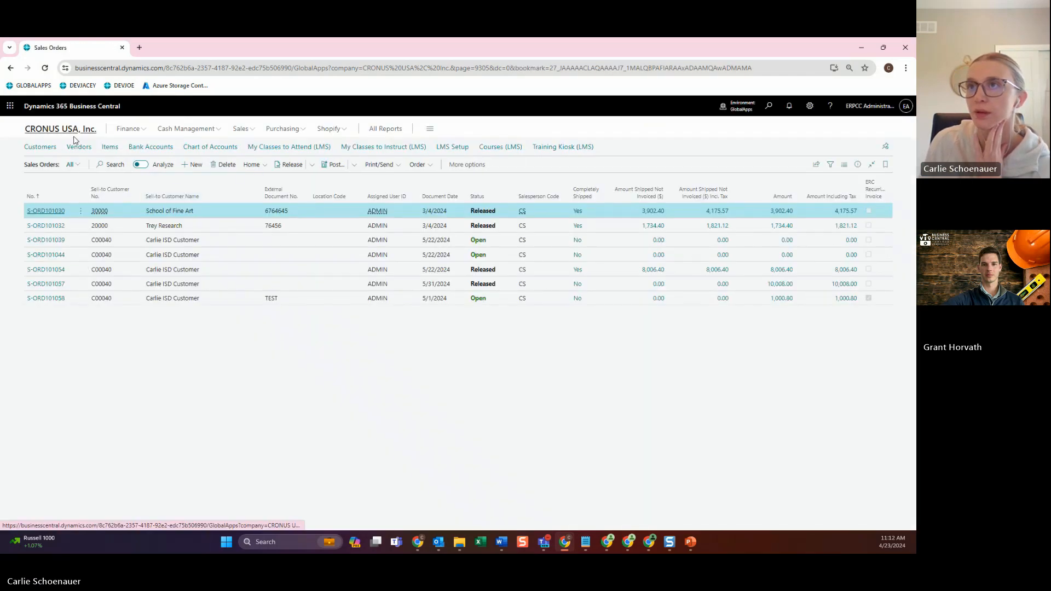
pyautogui.click(79, 147)
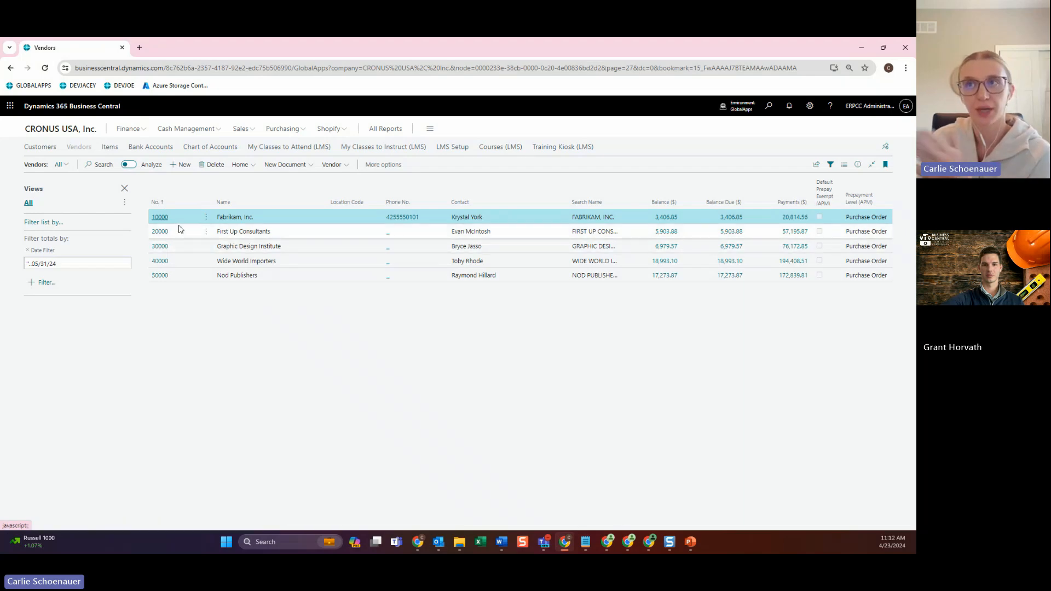
pyautogui.click(178, 131)
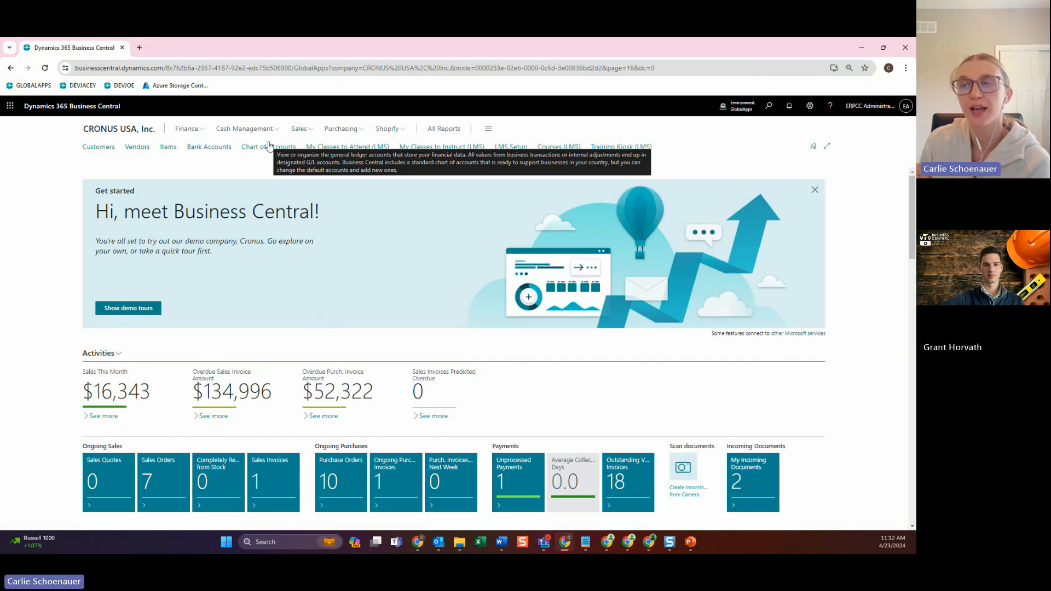
pyautogui.click(268, 147)
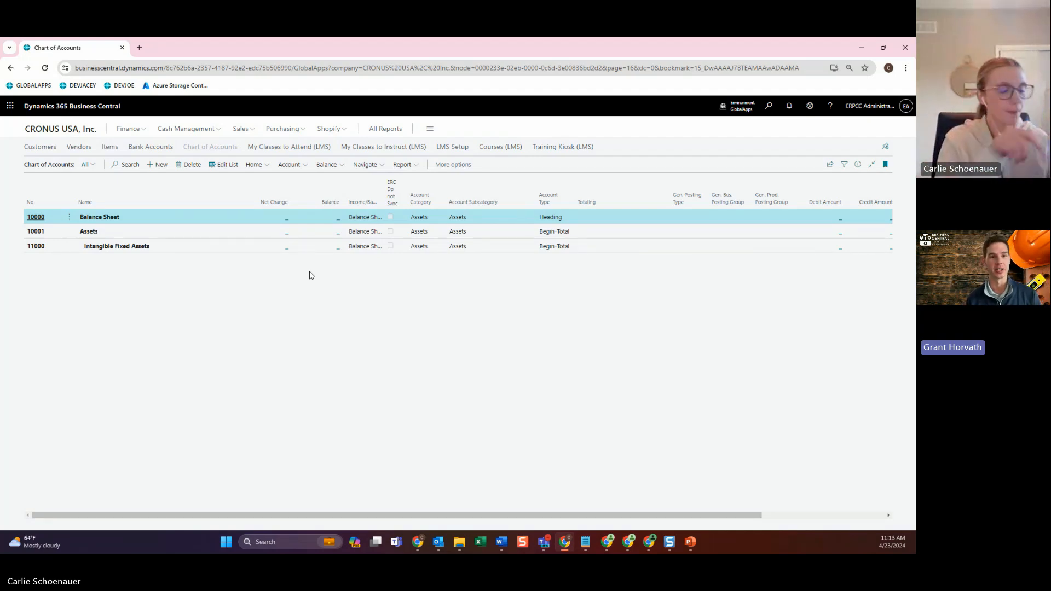
# Search for AUM SET, delete ADMIN's line from the AUM User Setup, and return to the home page
pyautogui.click(767, 107)
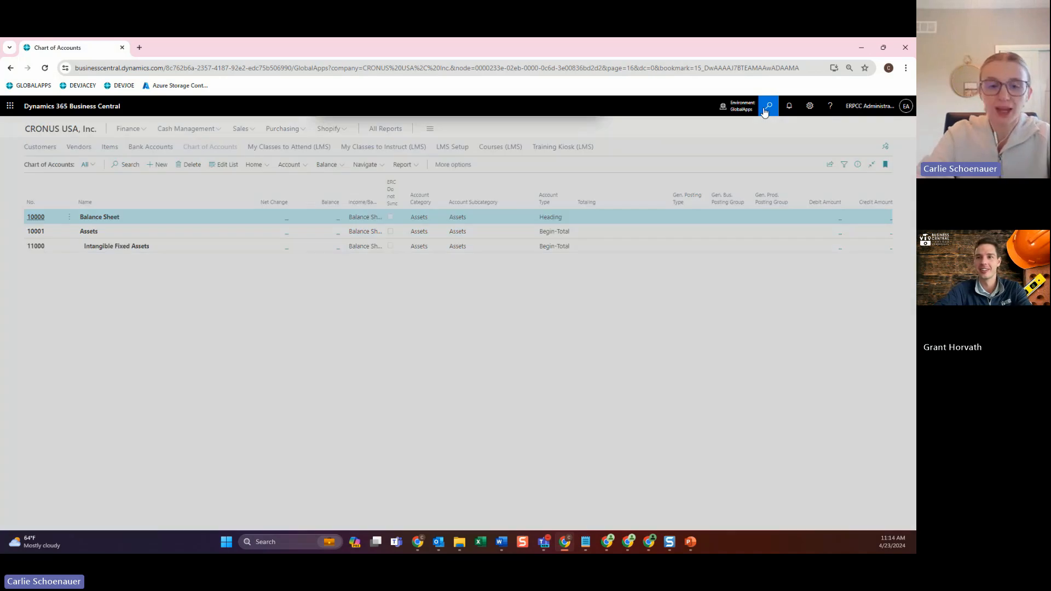
pyautogui.write('AUM SET')
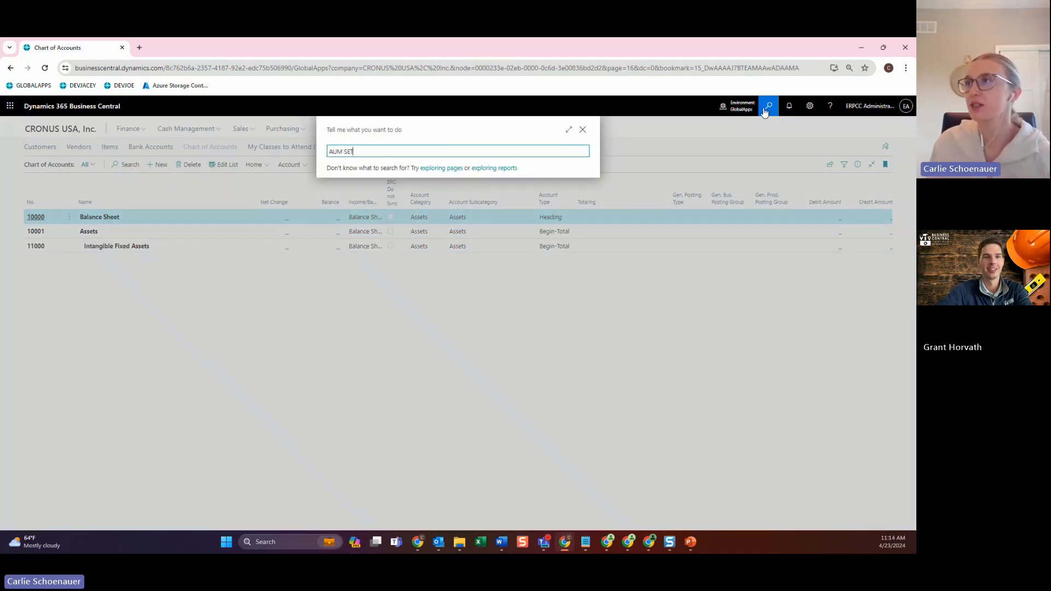
pyautogui.click(422, 186)
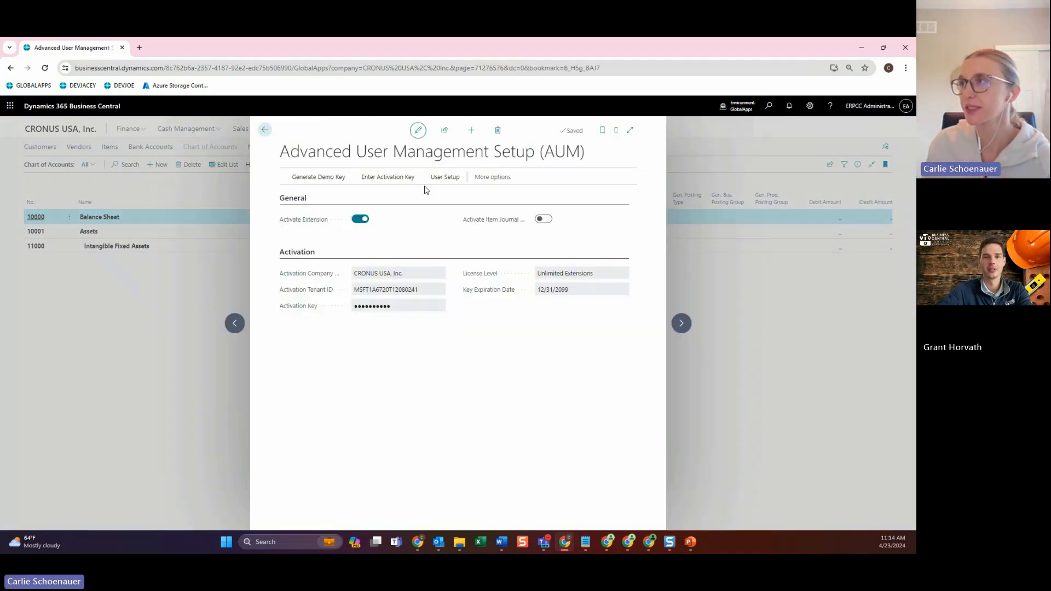
pyautogui.click(441, 179)
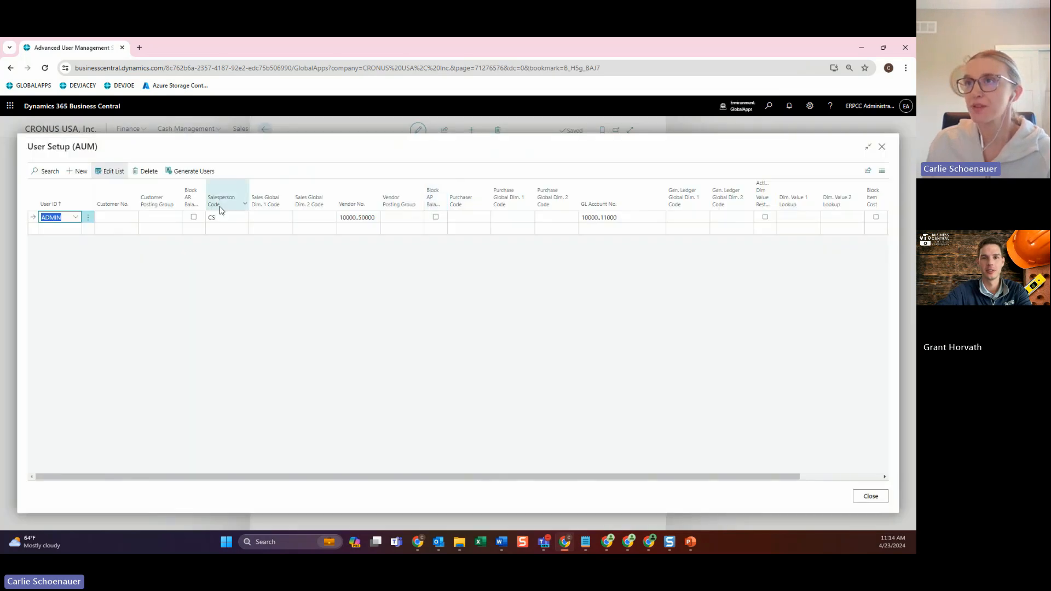
pyautogui.click(146, 171)
pyautogui.click(500, 343)
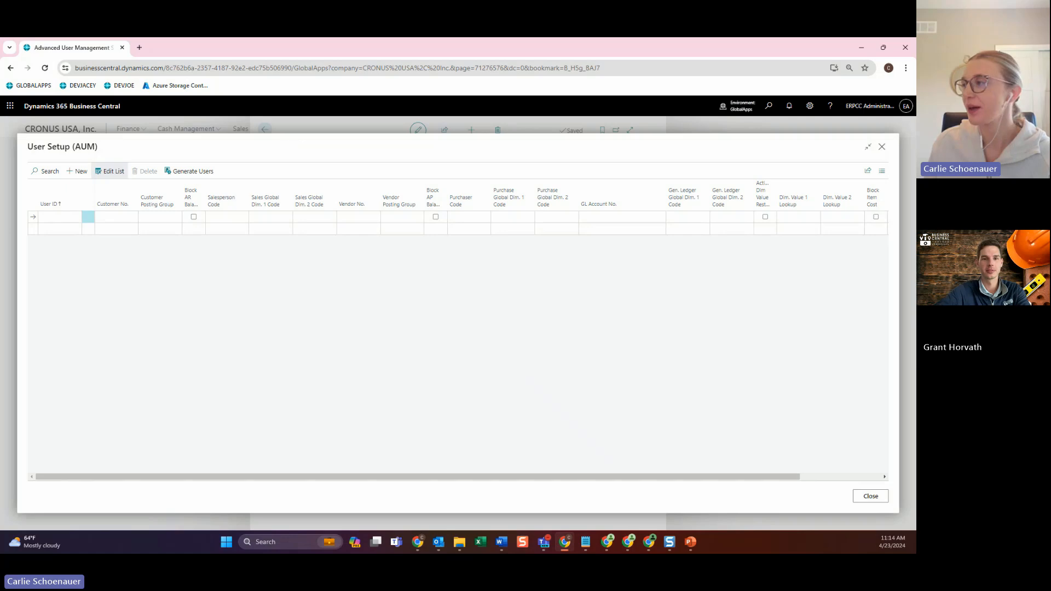
pyautogui.click(868, 495)
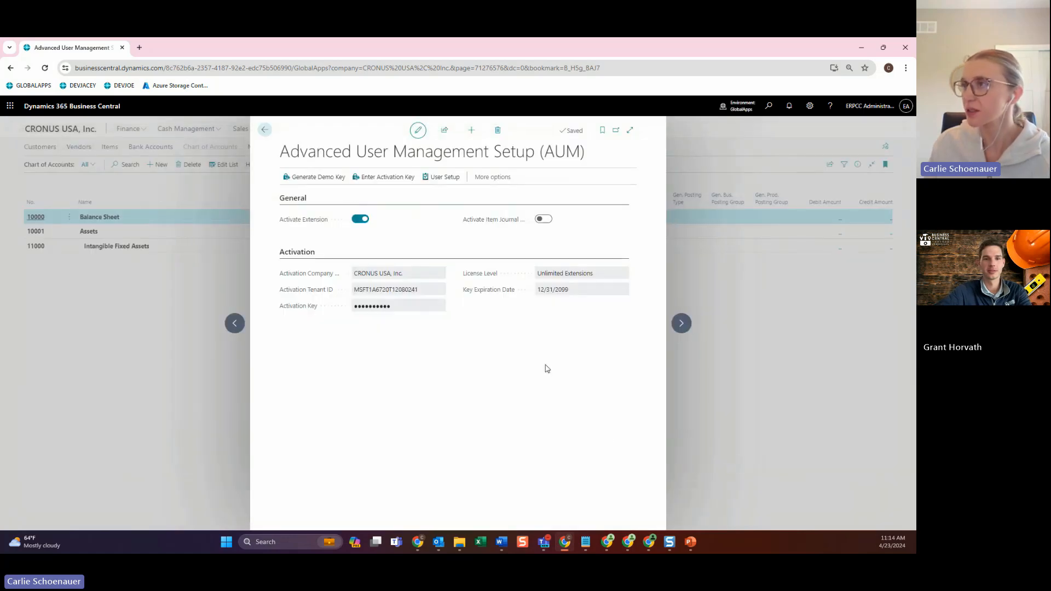
pyautogui.click(265, 131)
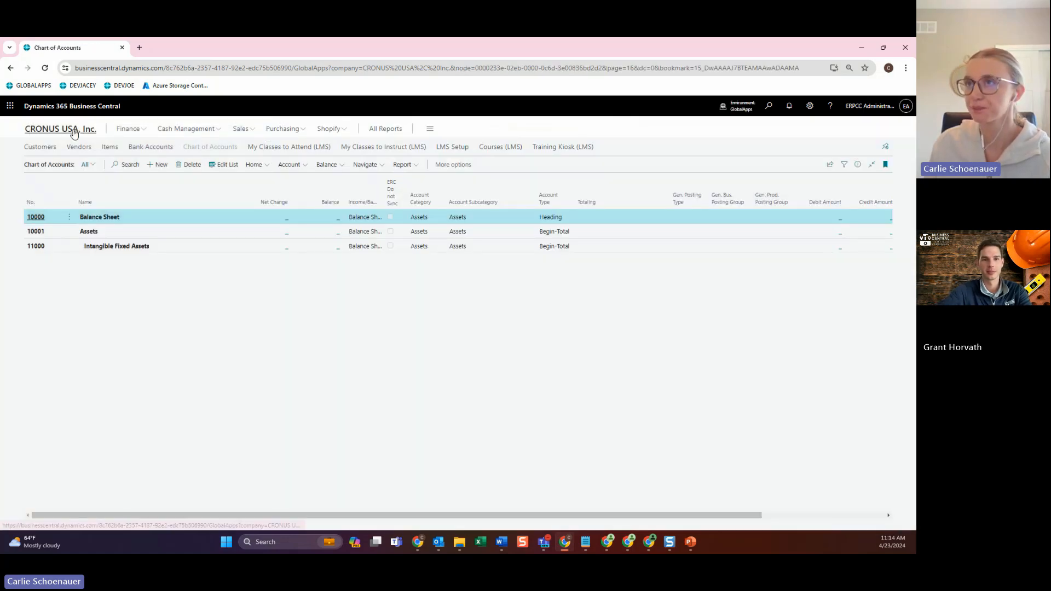
pyautogui.click(60, 129)
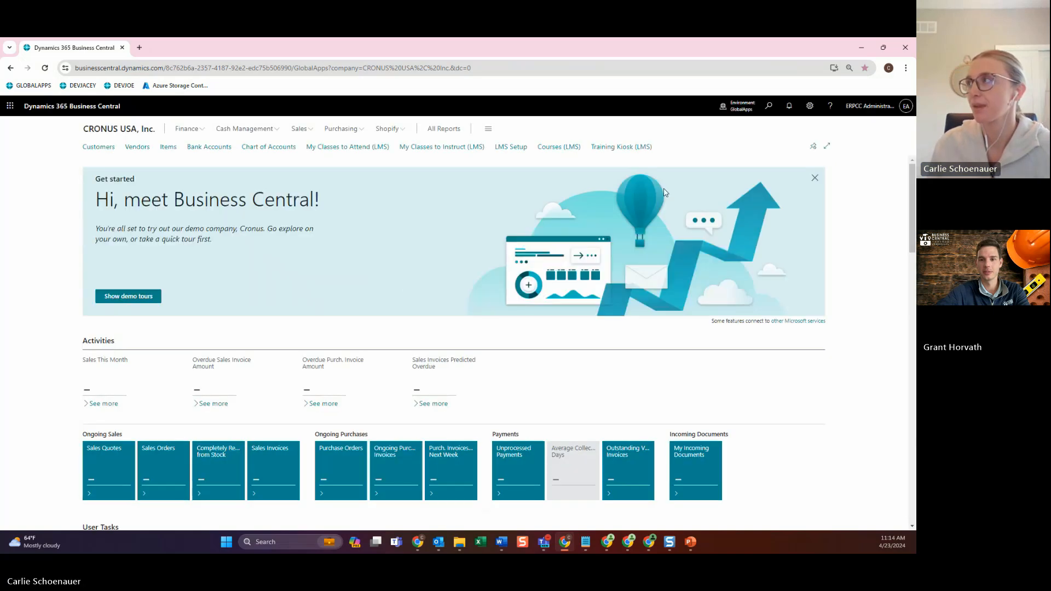
# Search for ACD SET and open the Auto Create Dimensions Setup (ACD) page
pyautogui.click(769, 108)
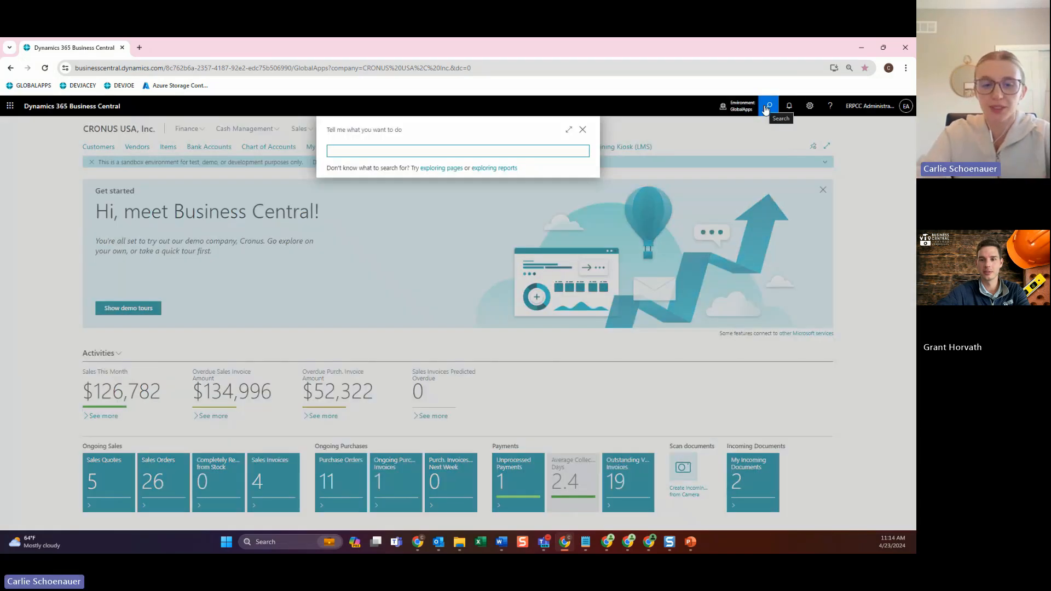
pyautogui.write('ACD SET')
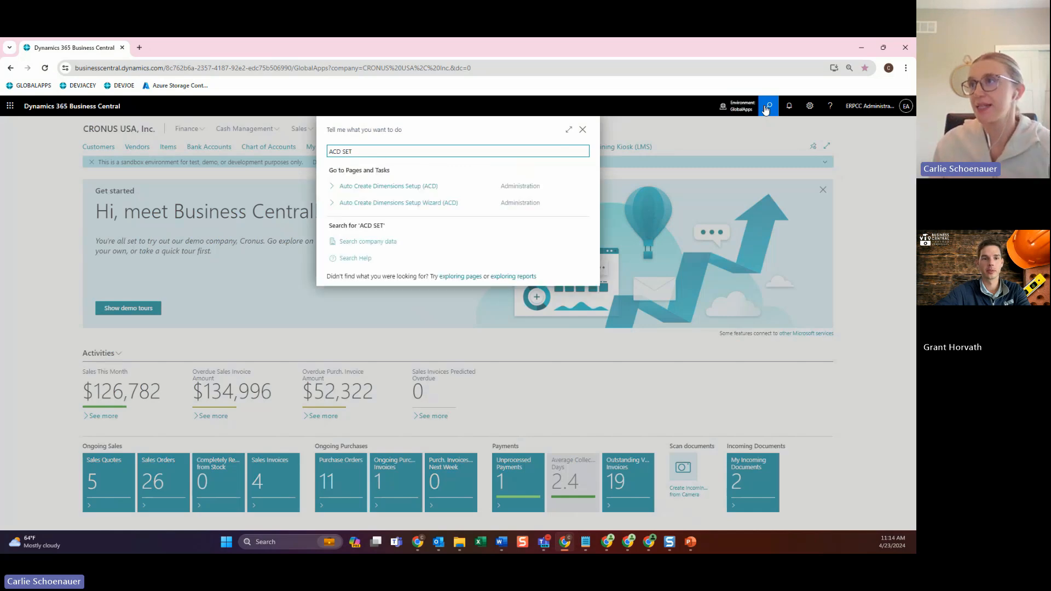
pyautogui.click(428, 187)
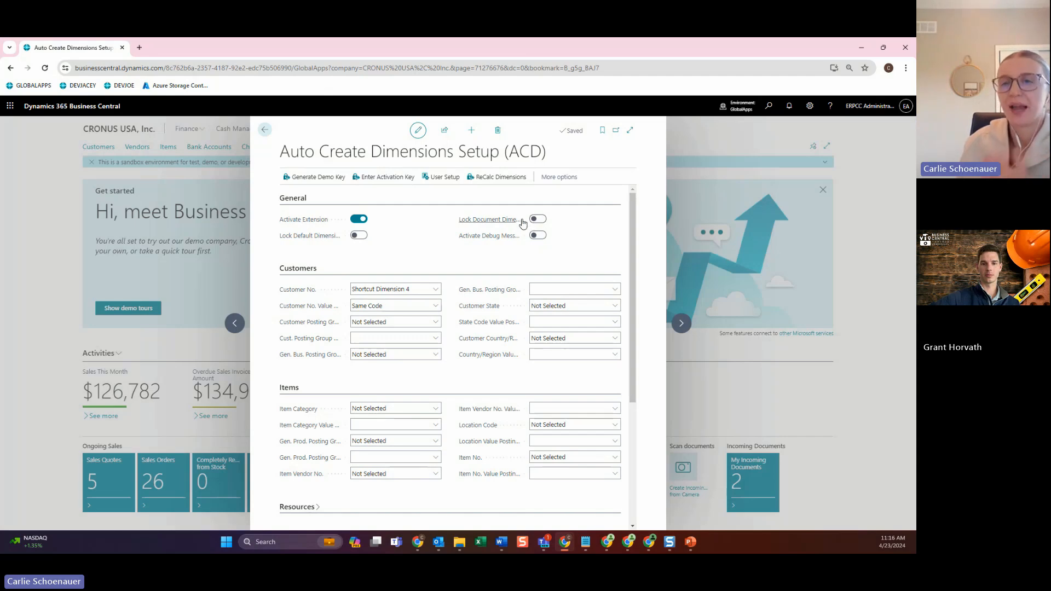
# Review the General, Customers, Items and Vendors sections of the Auto Create Dimensions Setup
pyautogui.moveTo(463, 252); pyautogui.dragTo(457, 247)
pyautogui.click(456, 246)
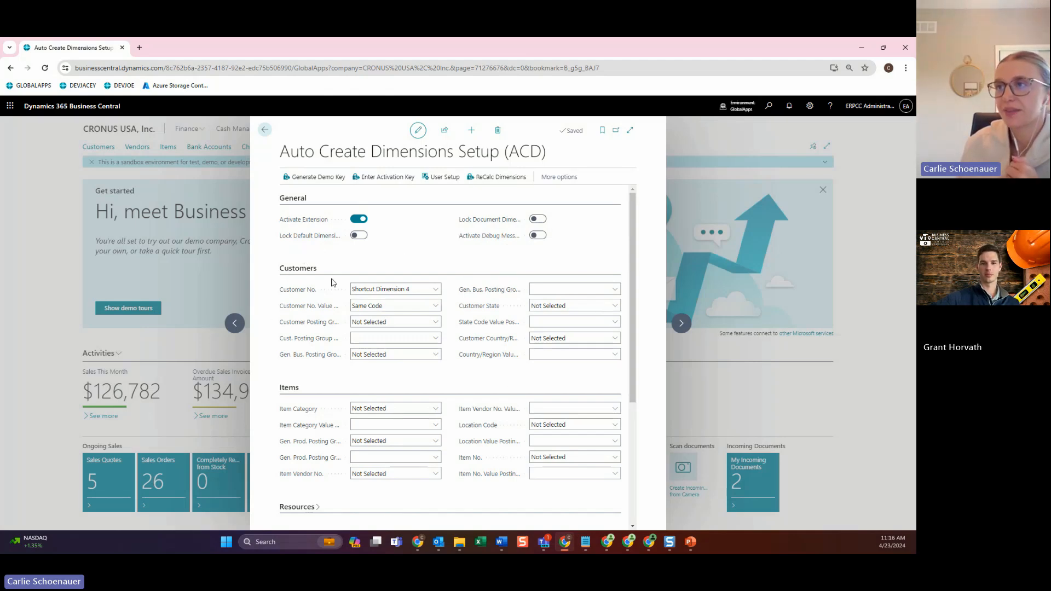
pyautogui.moveTo(303, 257); pyautogui.dragTo(633, 231)
pyautogui.click(619, 228)
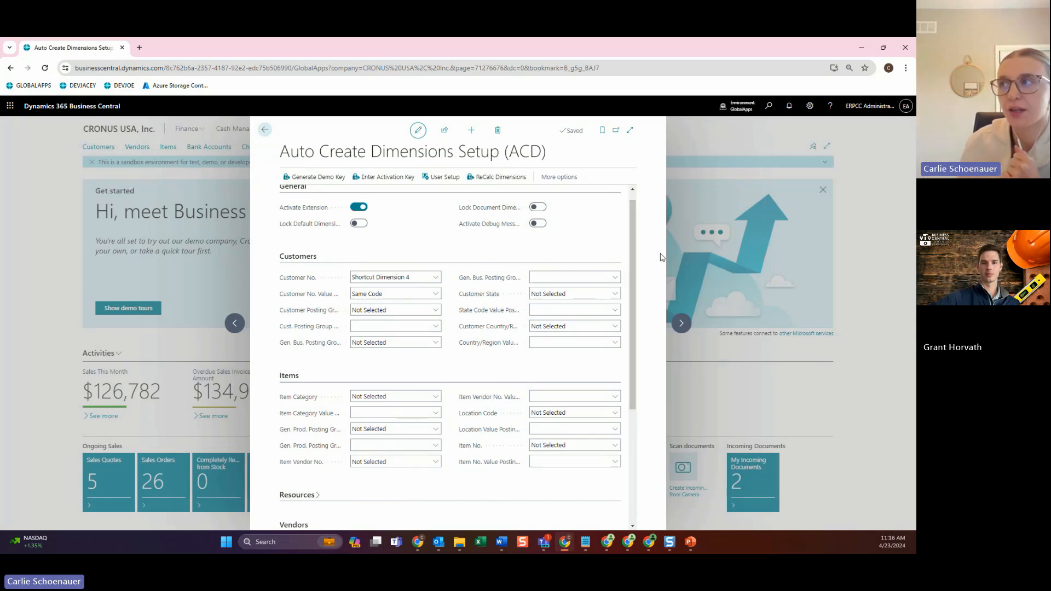
pyautogui.scroll(-3, 632, 262)
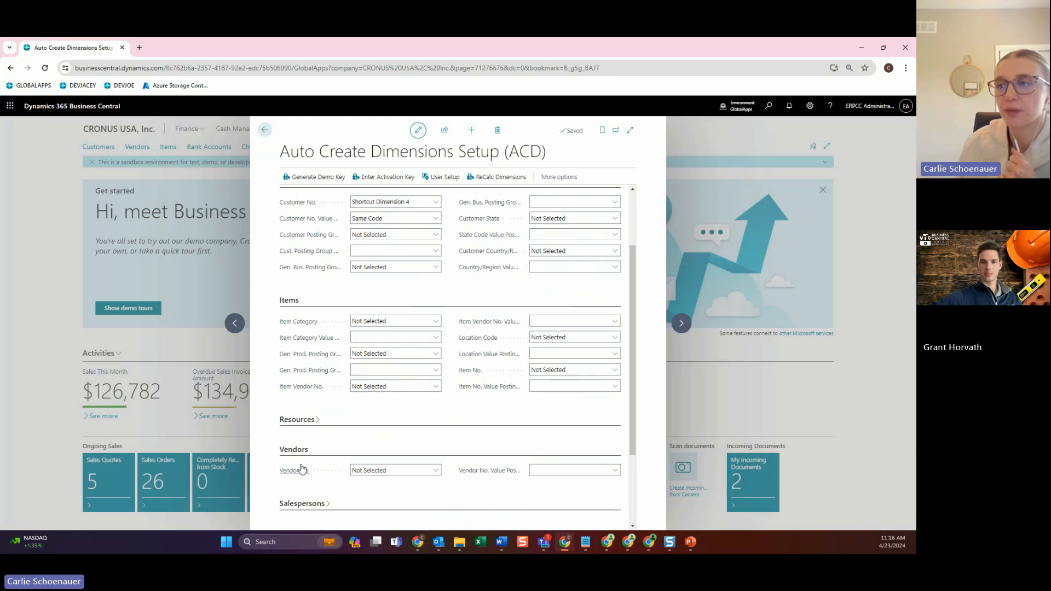
pyautogui.scroll(-3, 635, 438)
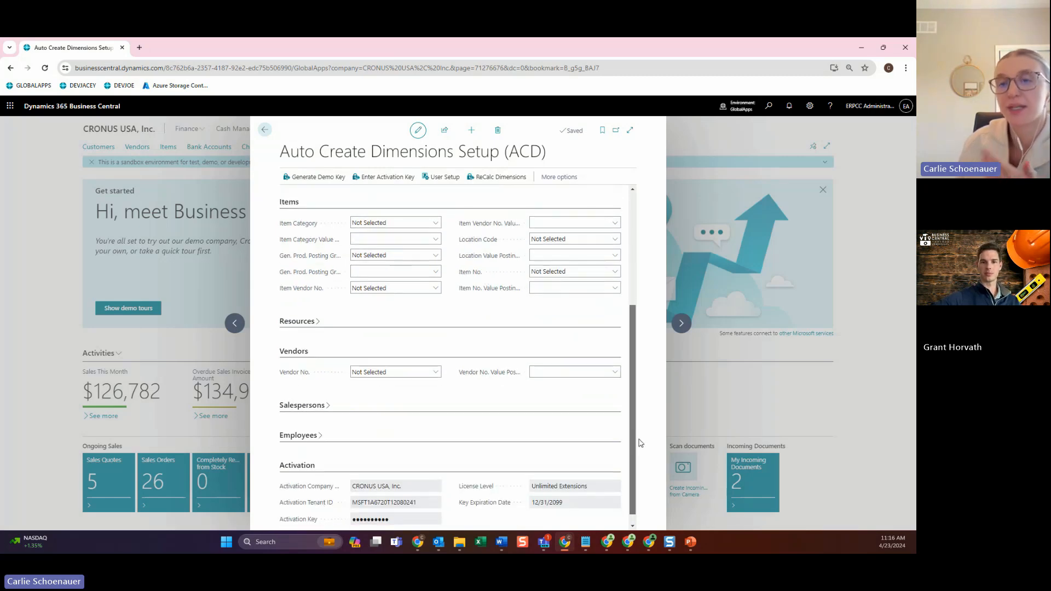
pyautogui.scroll(3, 646, 383)
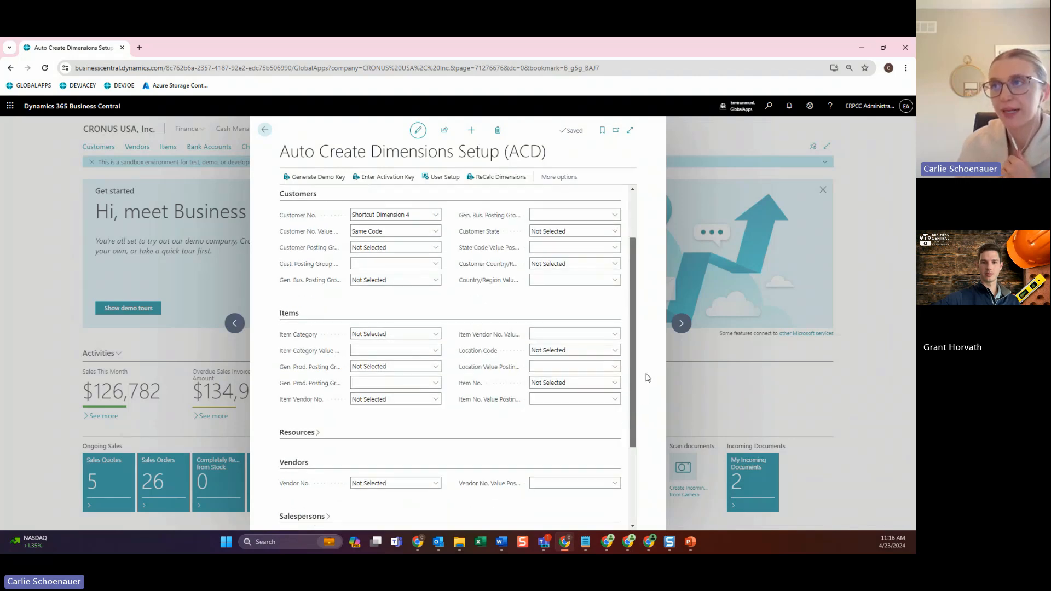
pyautogui.scroll(-3, 647, 378)
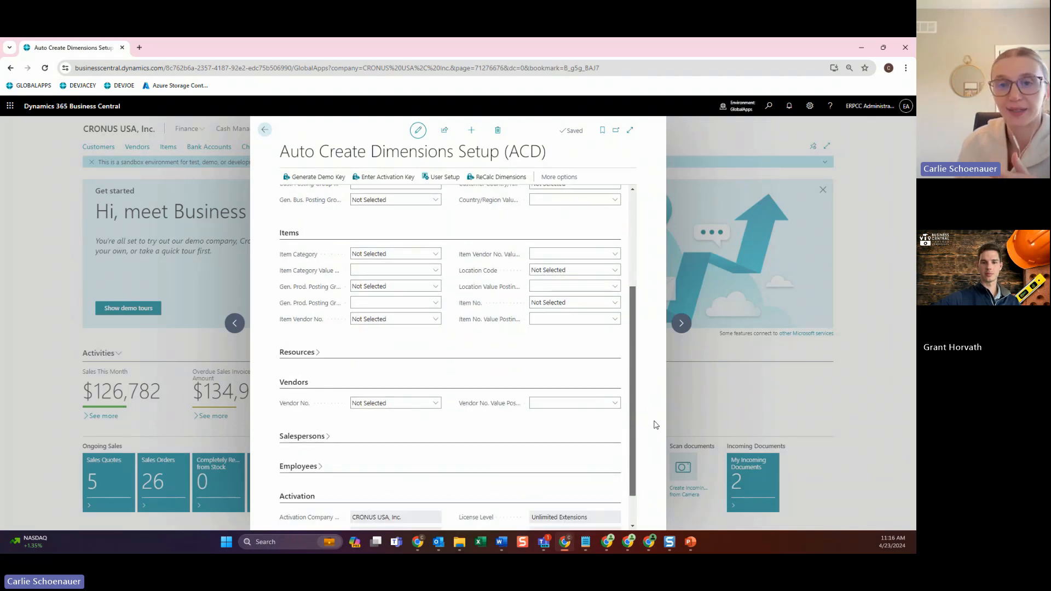
pyautogui.scroll(-2, 655, 427)
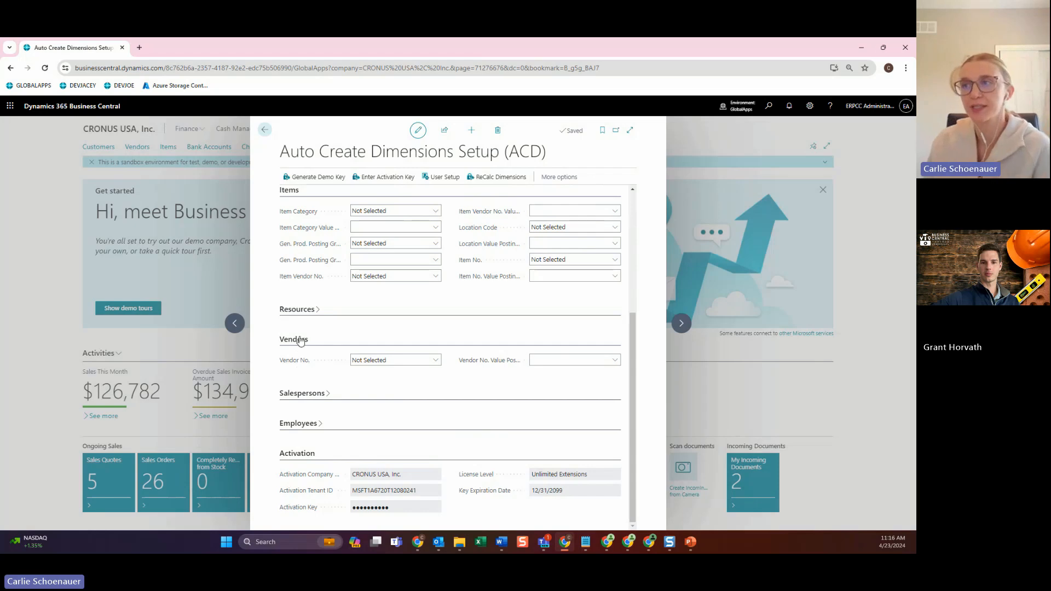
# Examine the Vendor No. field's description and the global and shortcut dimensions it can be linked to
pyautogui.moveTo(298, 364)
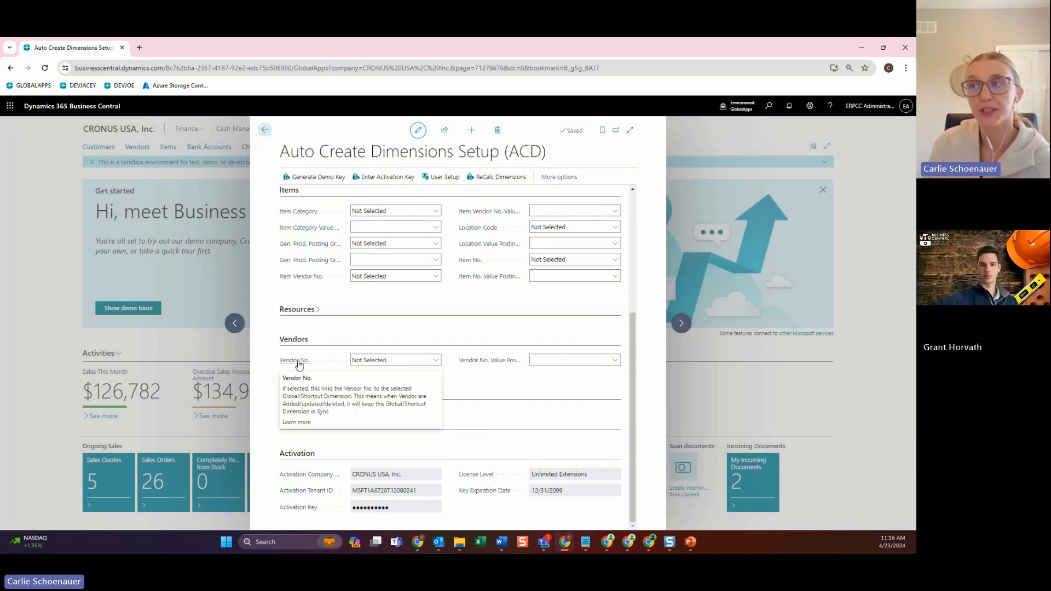
pyautogui.click(382, 363)
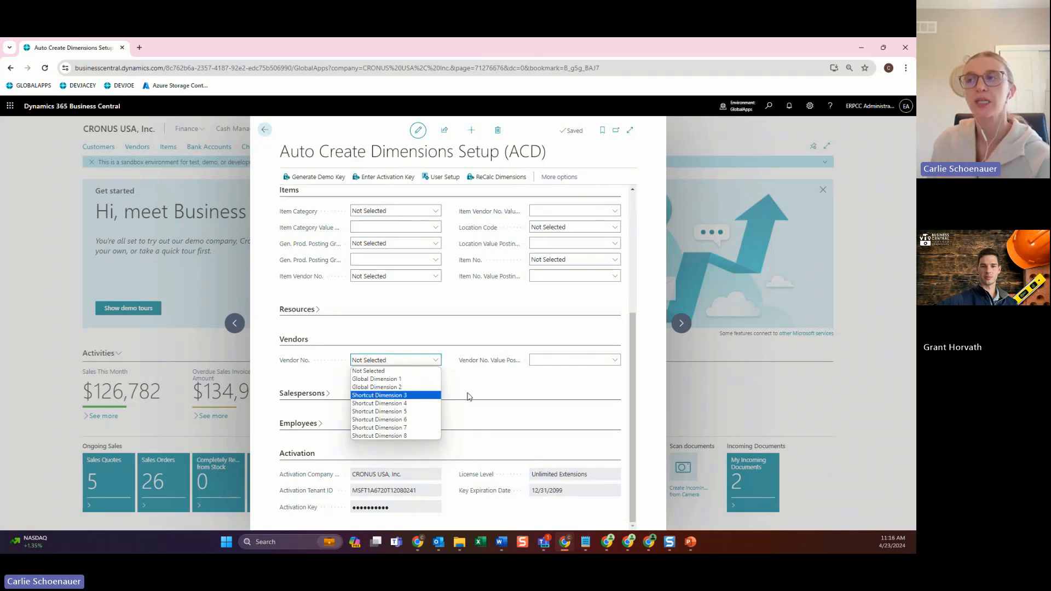
pyautogui.click(474, 402)
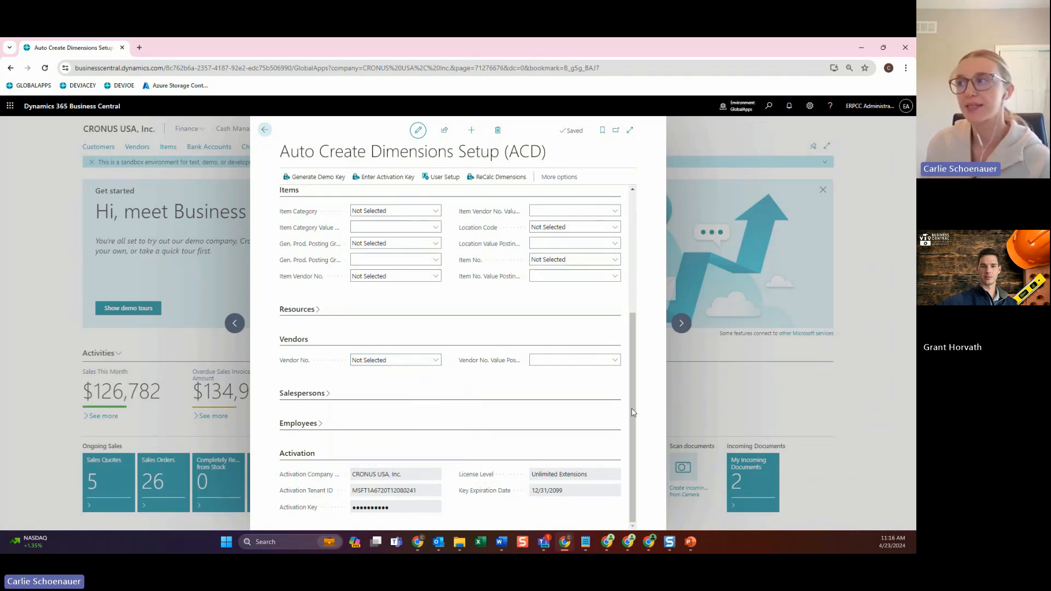
pyautogui.scroll(1, 632, 412)
pyautogui.click(384, 383)
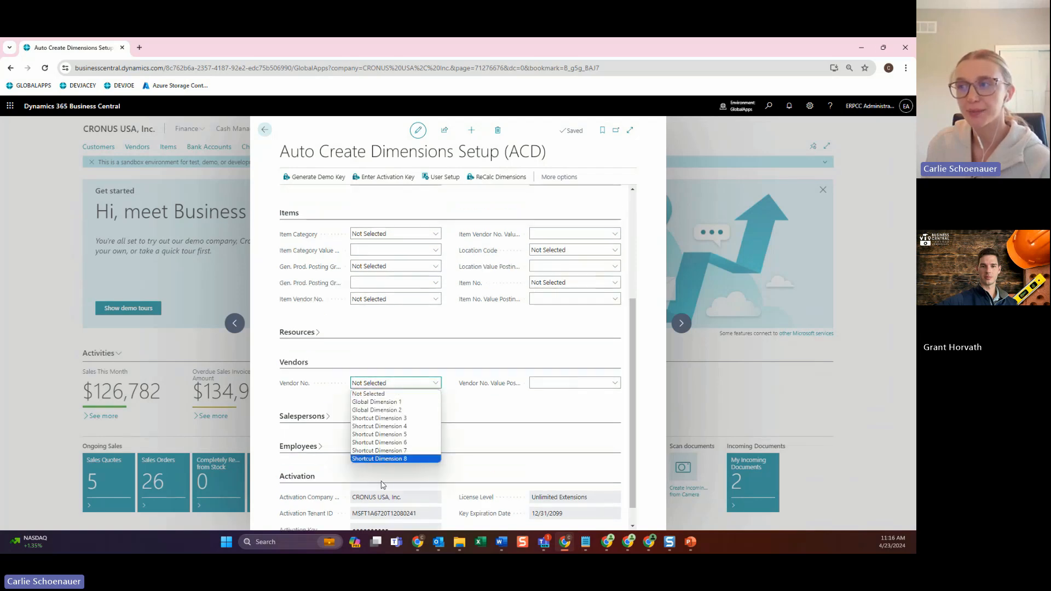
pyautogui.click(428, 352)
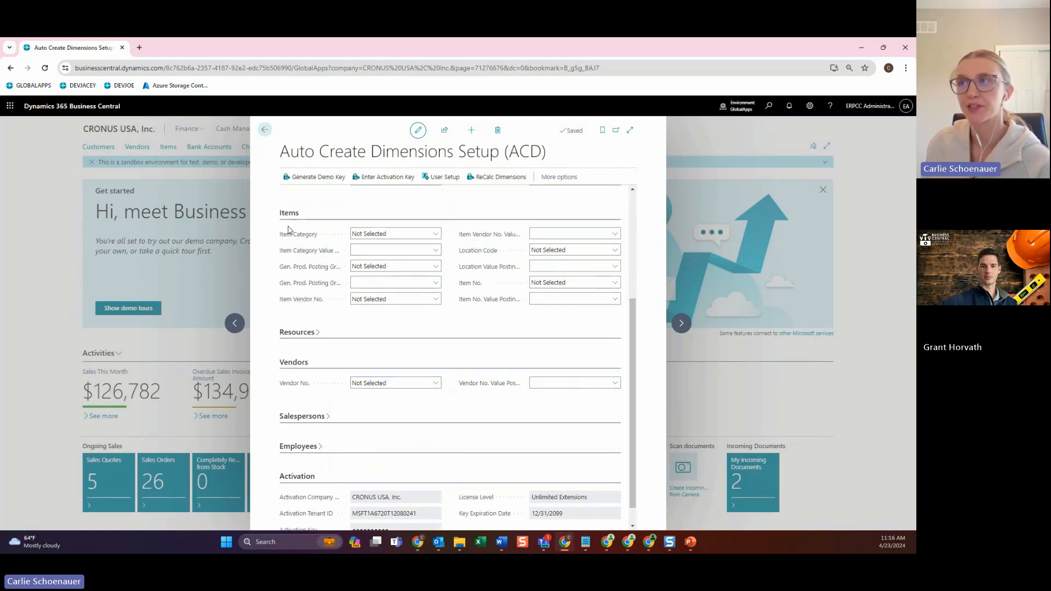
# View the dimension options for Item Category in the Items section and keep it at Not Selected
pyautogui.click(383, 236)
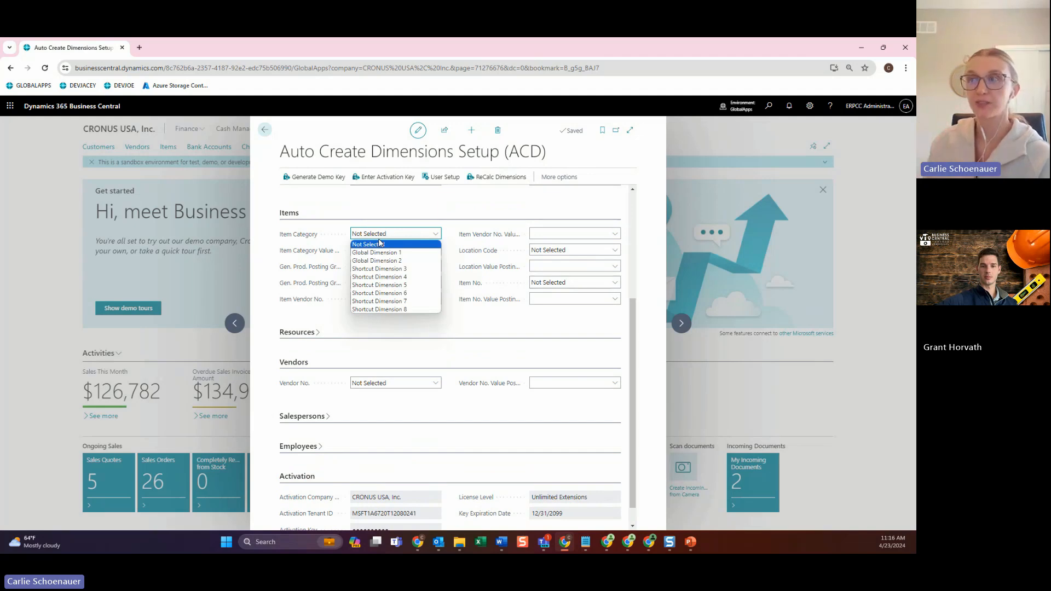
pyautogui.click(358, 316)
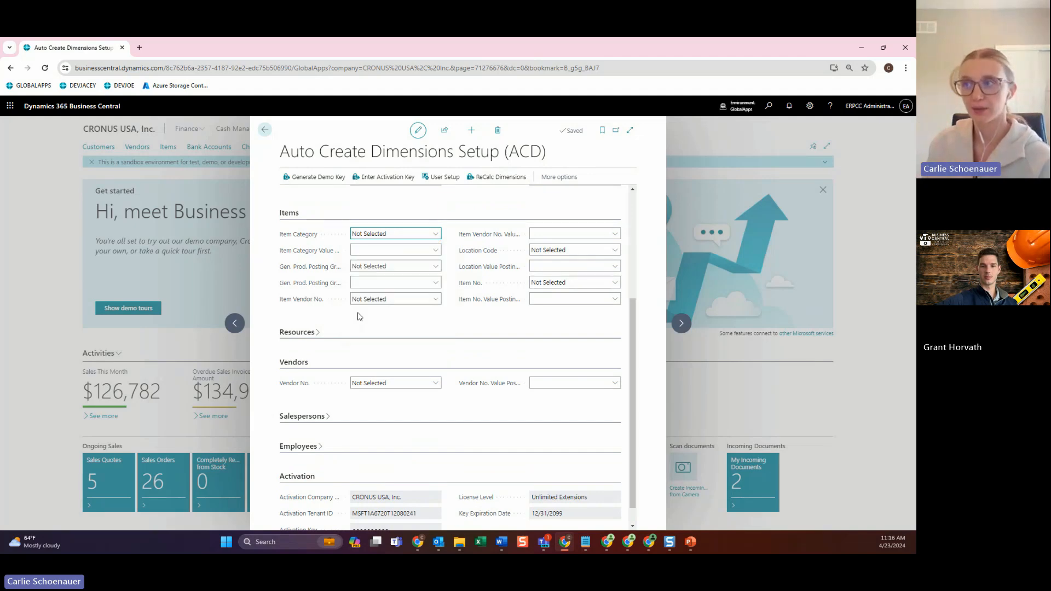
pyautogui.click(396, 233)
pyautogui.click(384, 244)
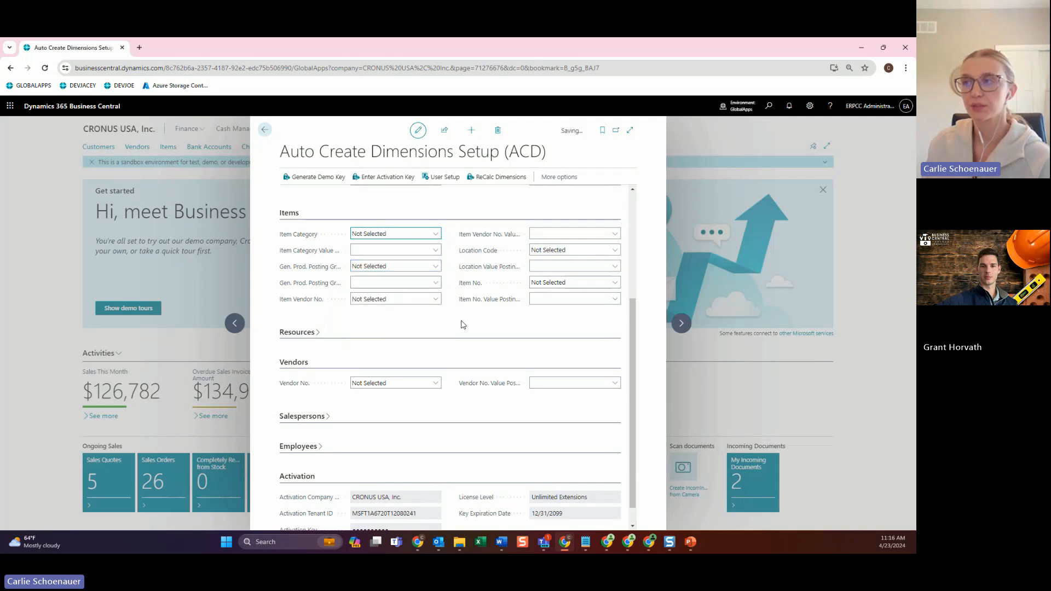
# Examine the customer number, customer country/region and item fields that can be linked to dimensions
pyautogui.scroll(-1, 633, 348)
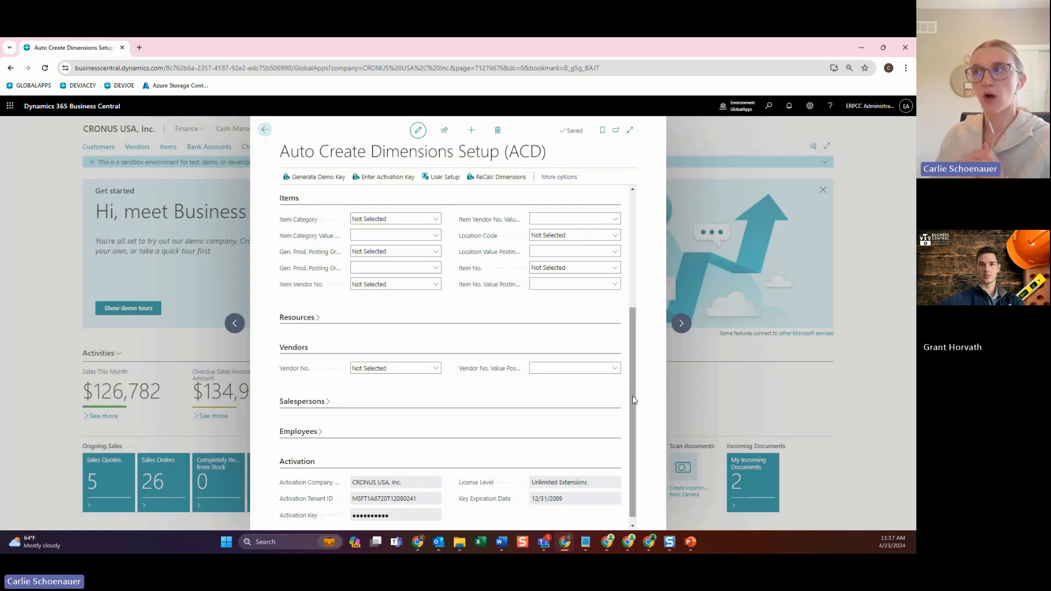
pyautogui.scroll(1, 630, 363)
pyautogui.scroll(2, 630, 360)
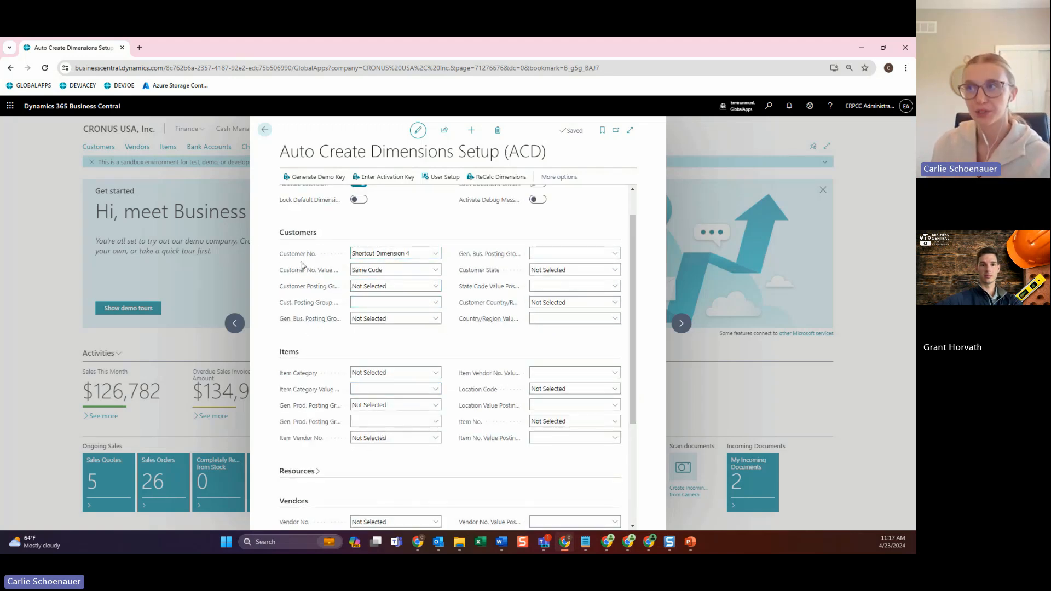
pyautogui.moveTo(305, 258)
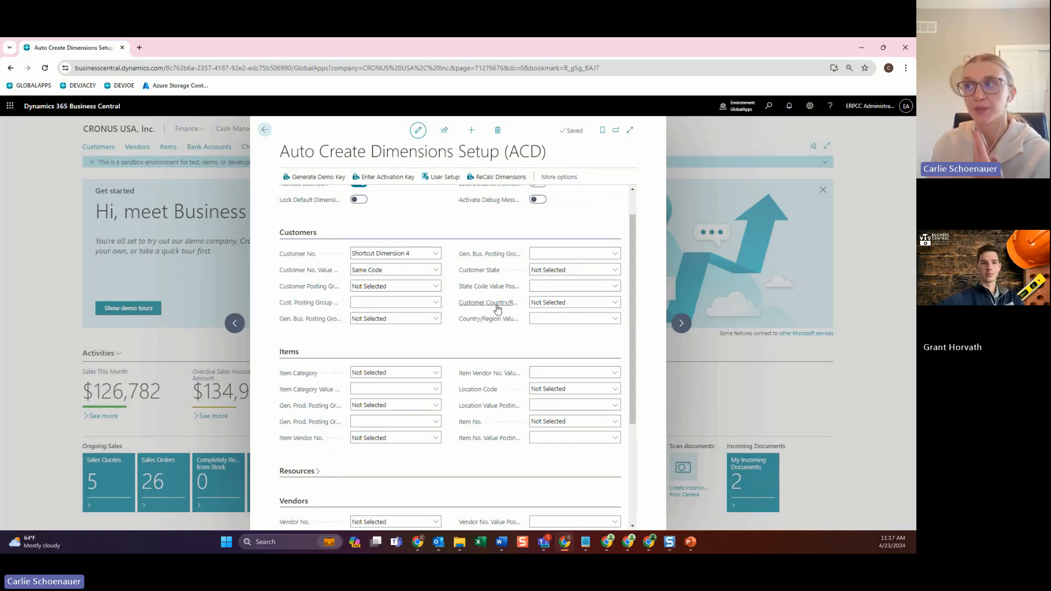
pyautogui.moveTo(476, 307)
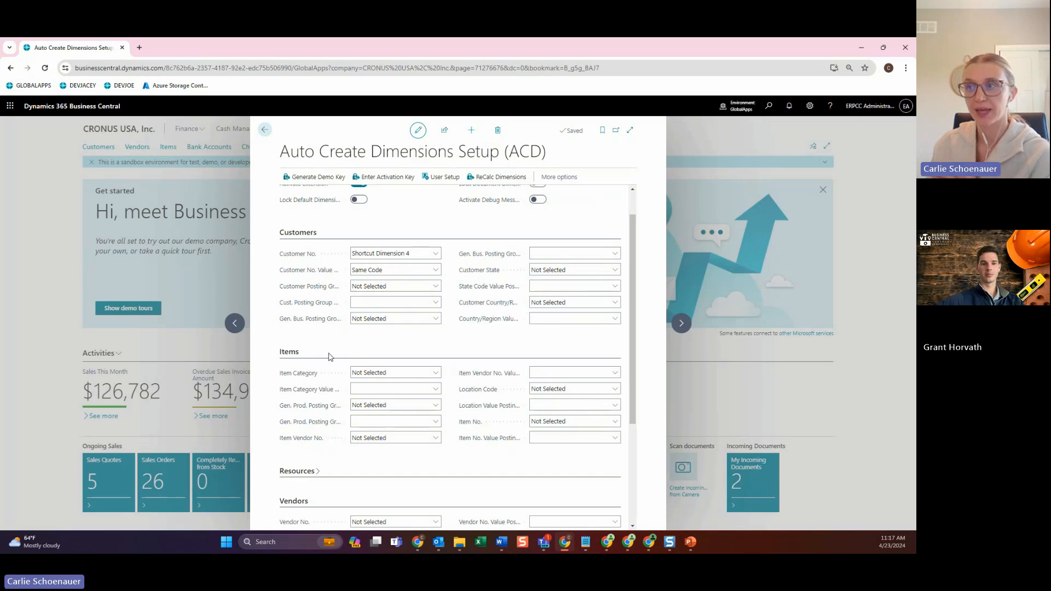
pyautogui.scroll(-1, 508, 350)
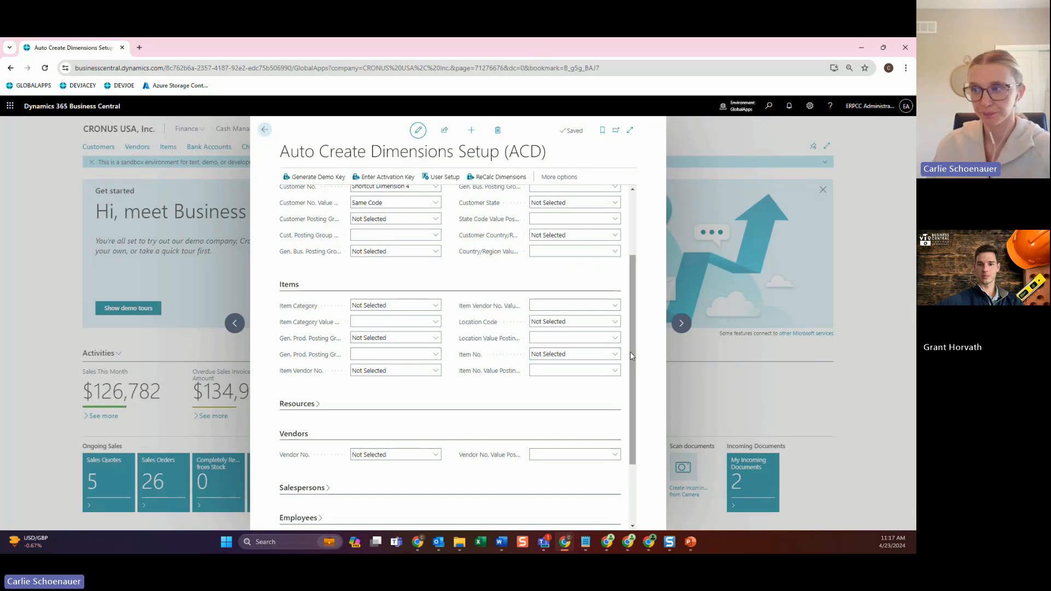
# Search for DIMENSION and open the Dimensions list
pyautogui.scroll(-3, 629, 353)
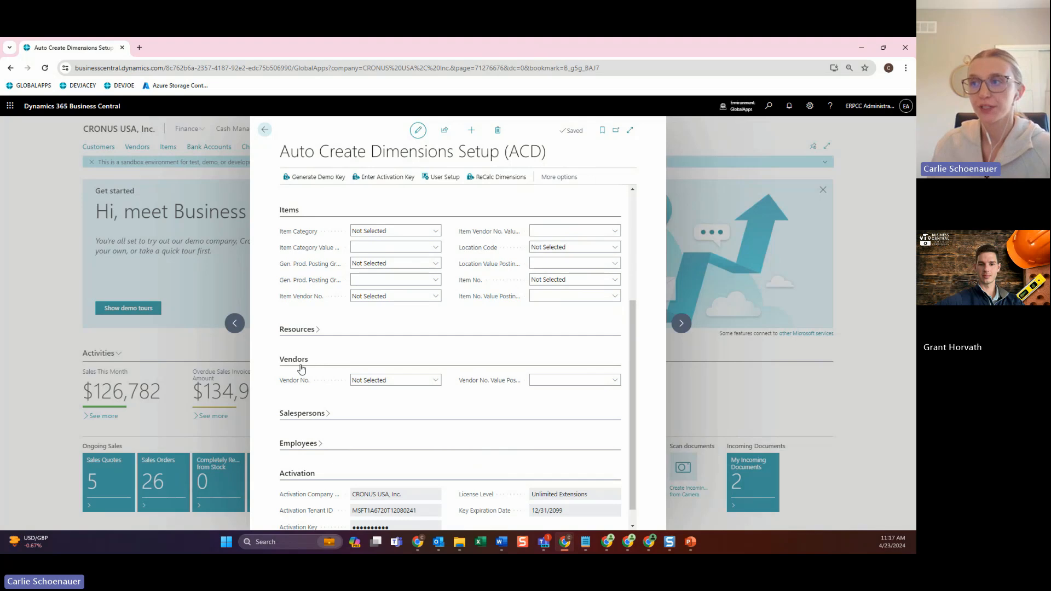
pyautogui.click(769, 106)
pyautogui.write('Di')
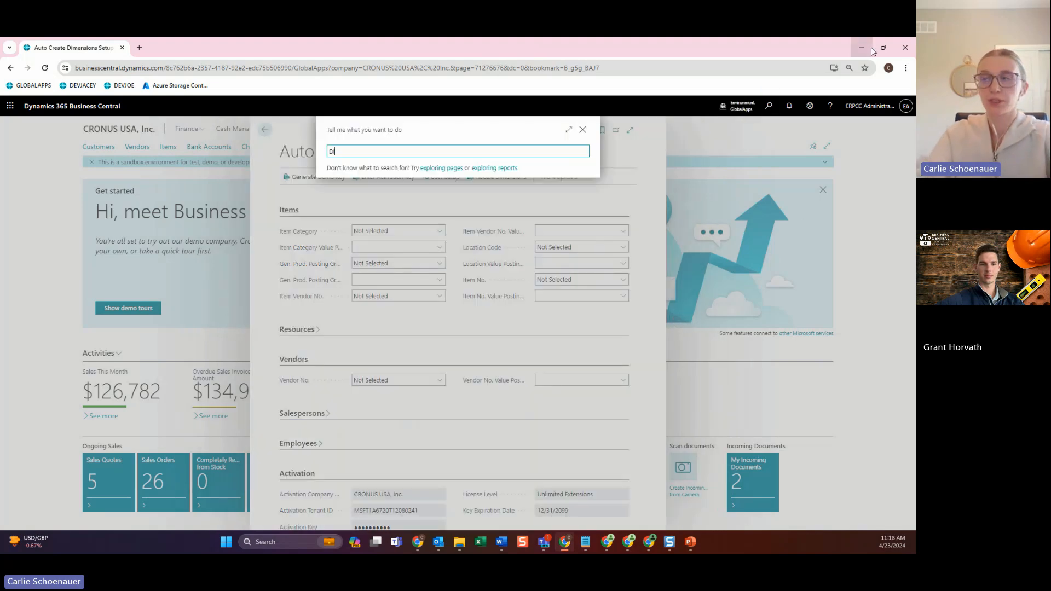
pyautogui.write('MENSION')
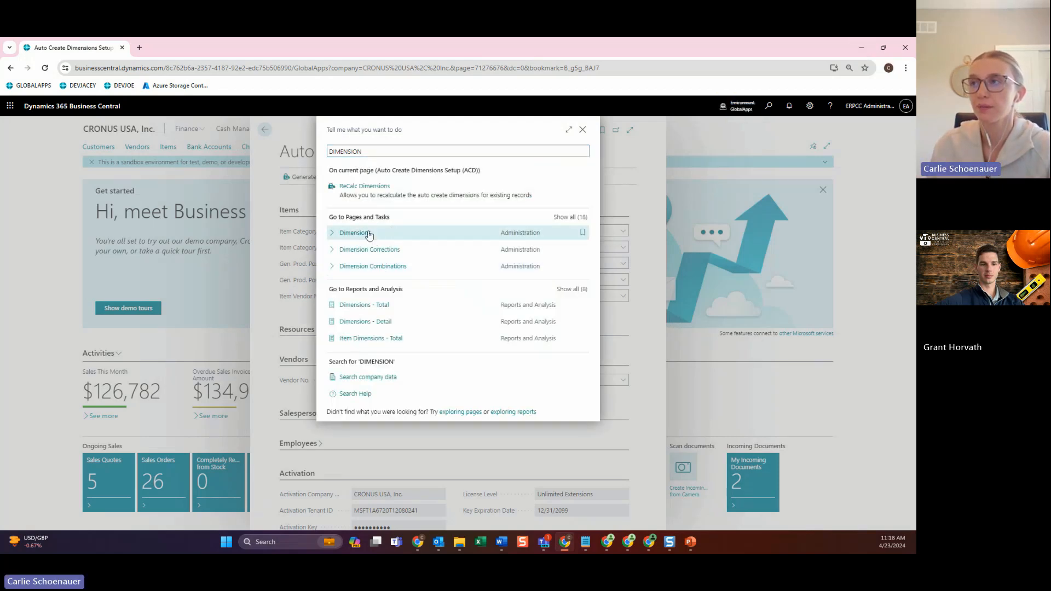
pyautogui.click(364, 232)
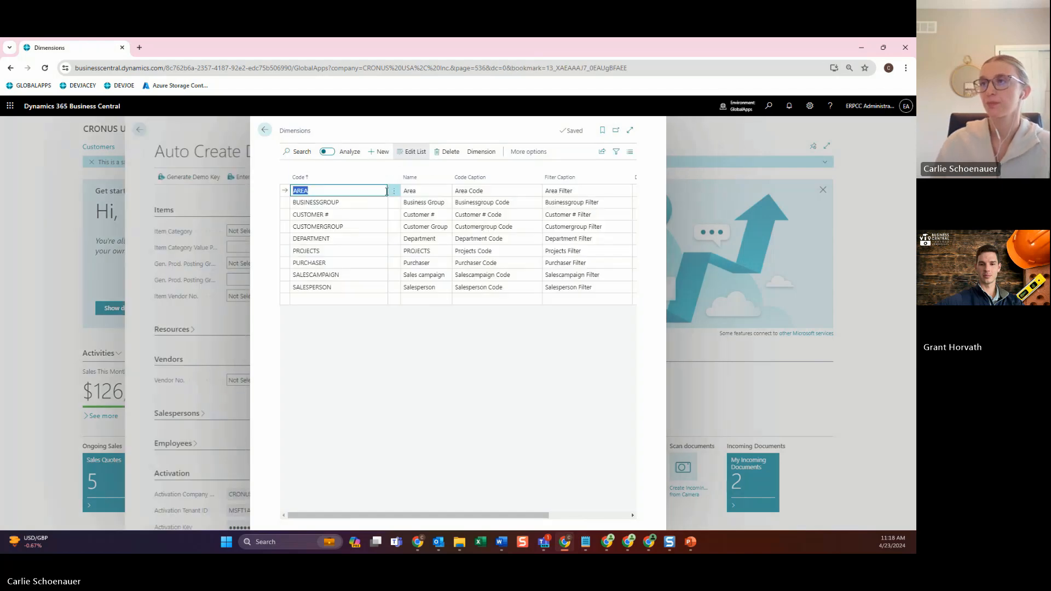
# Create a new dimension with the code and name VENDORS, and return to the Auto Create Dimensions Setup
pyautogui.click(380, 153)
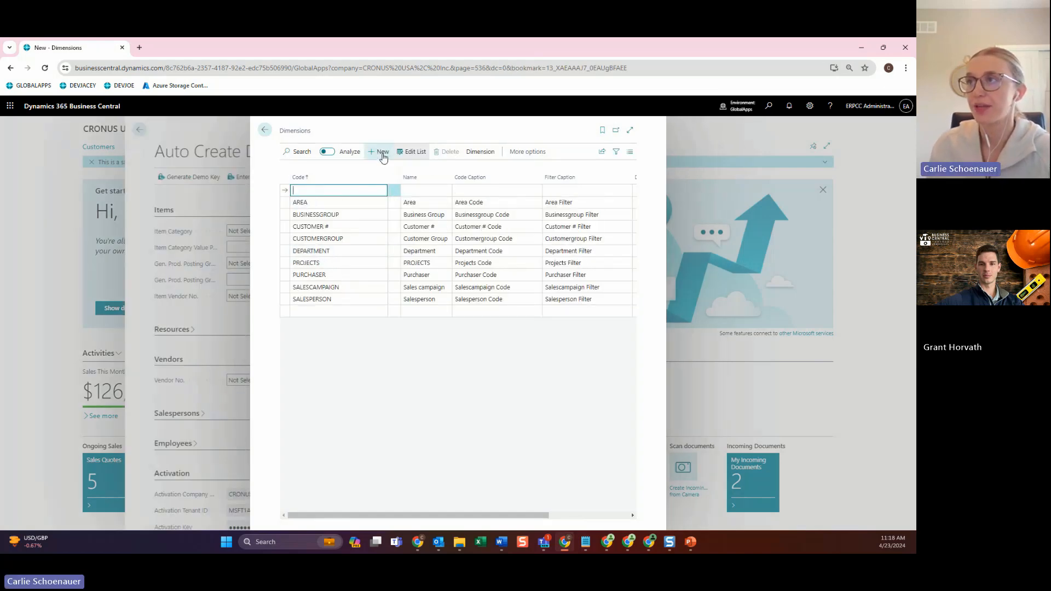
pyautogui.write('VEND')
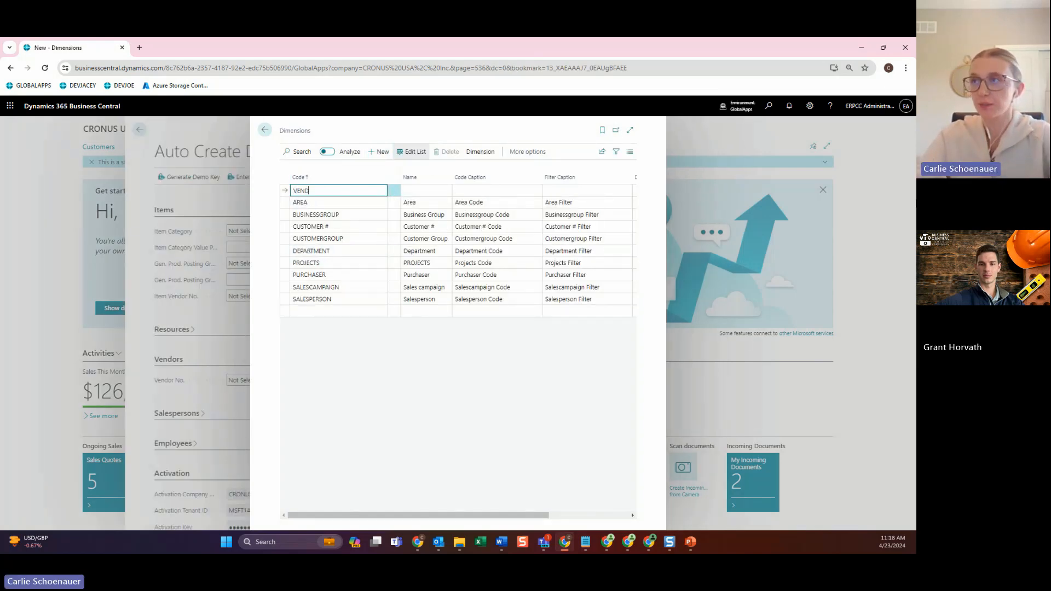
pyautogui.write('ORS')
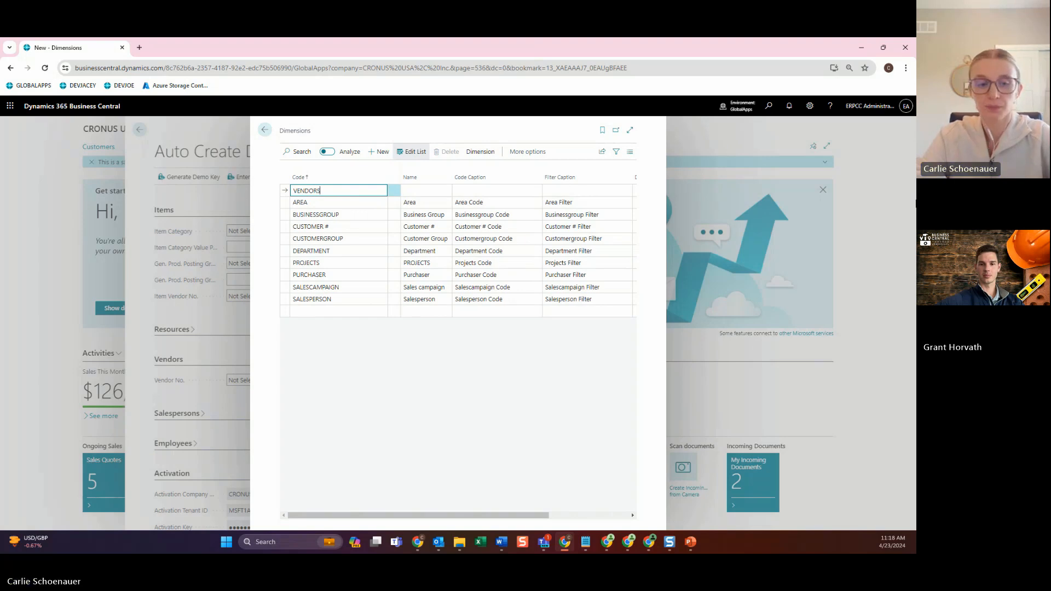
pyautogui.press('Tab')
pyautogui.write('VENDORS')
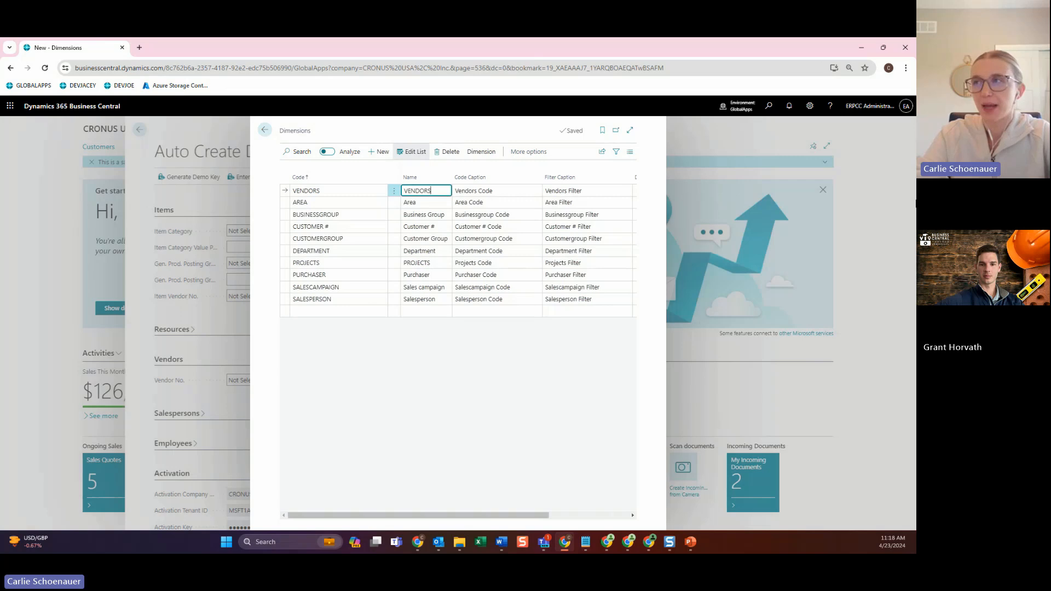
pyautogui.press('Tab')
pyautogui.click(343, 192)
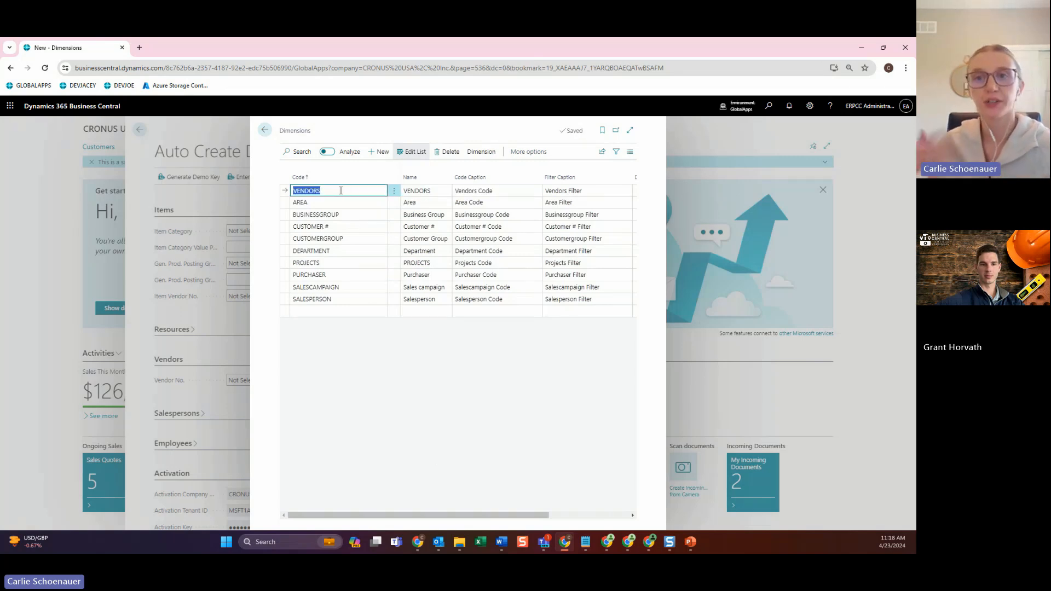
pyautogui.click(421, 362)
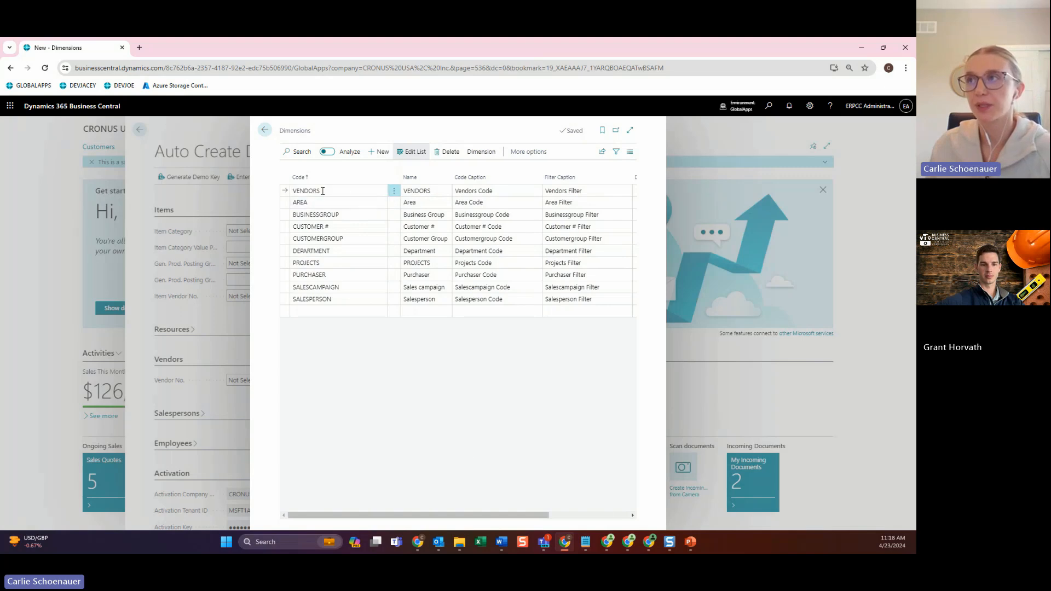
pyautogui.click(264, 131)
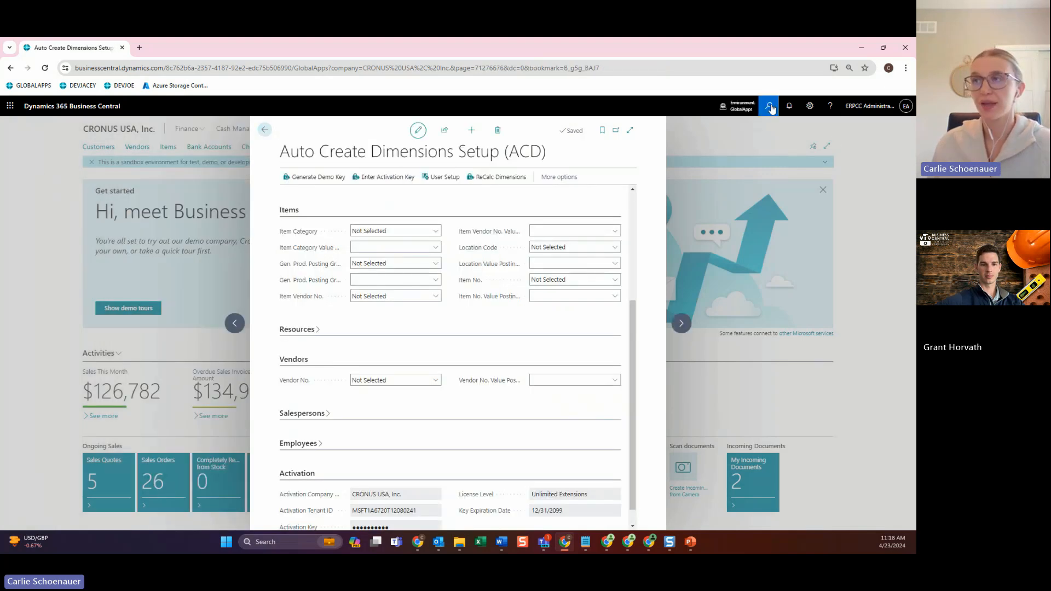
# Search for GEN LEDGER SET and open the General Ledger Setup page
pyautogui.click(768, 106)
pyautogui.write('GEN LEDGER SET')
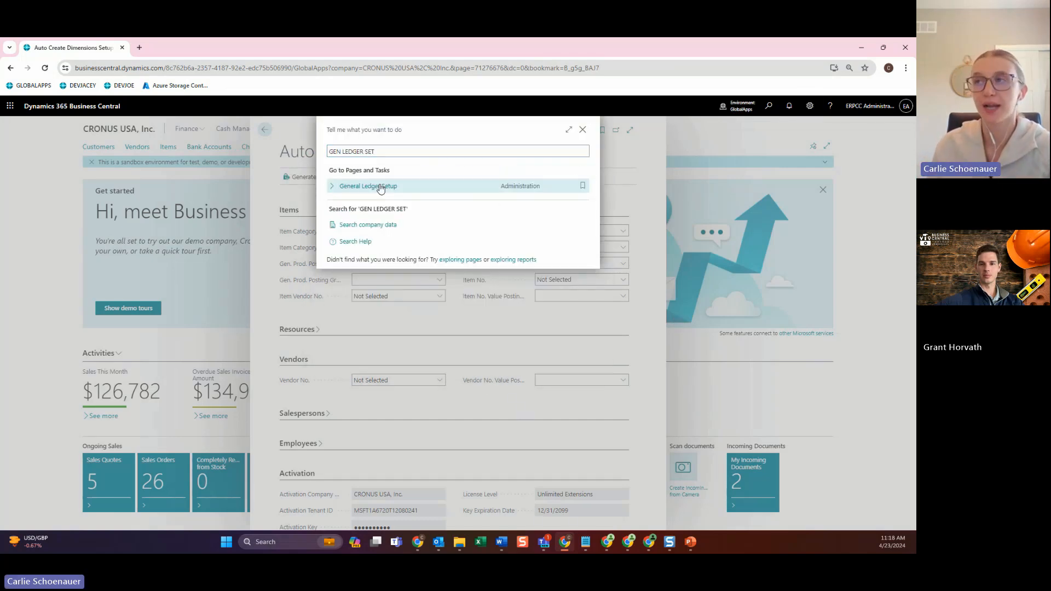
pyautogui.click(382, 187)
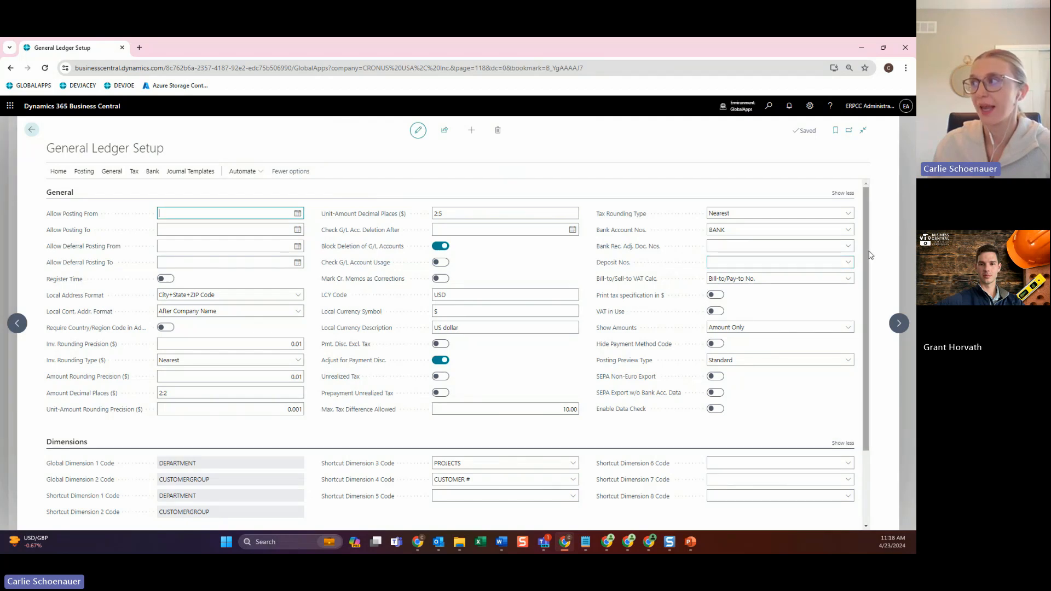
# Set the Shortcut Dimension 5 Code to VENDORS and close the General Ledger Setup
pyautogui.scroll(-3, 339, 396)
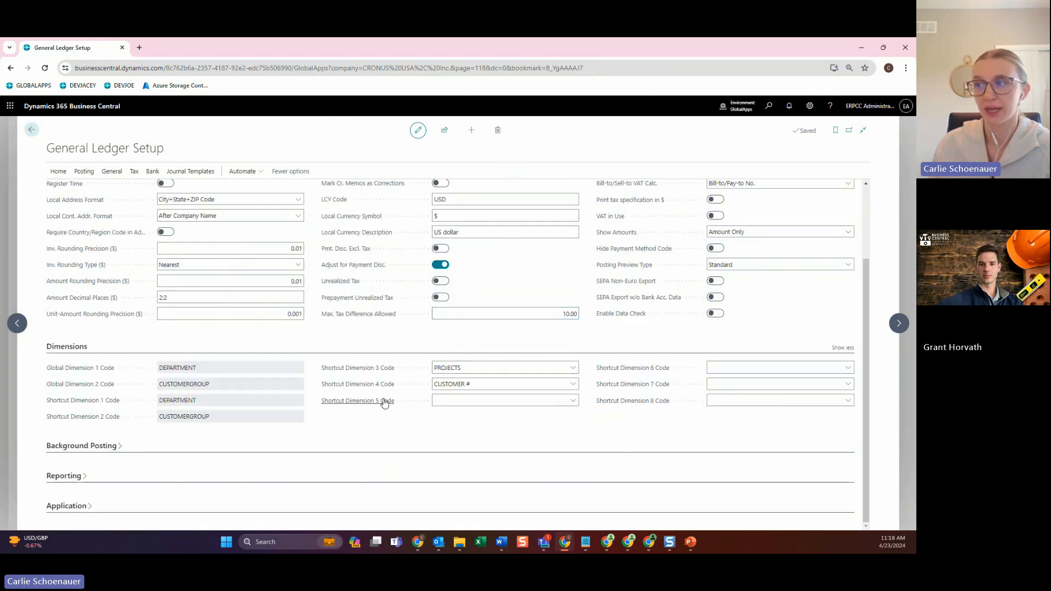
pyautogui.click(438, 400)
pyautogui.write('127')
pyautogui.press('BackSpace')
pyautogui.press('BackSpace')
pyautogui.press('BackSpace')
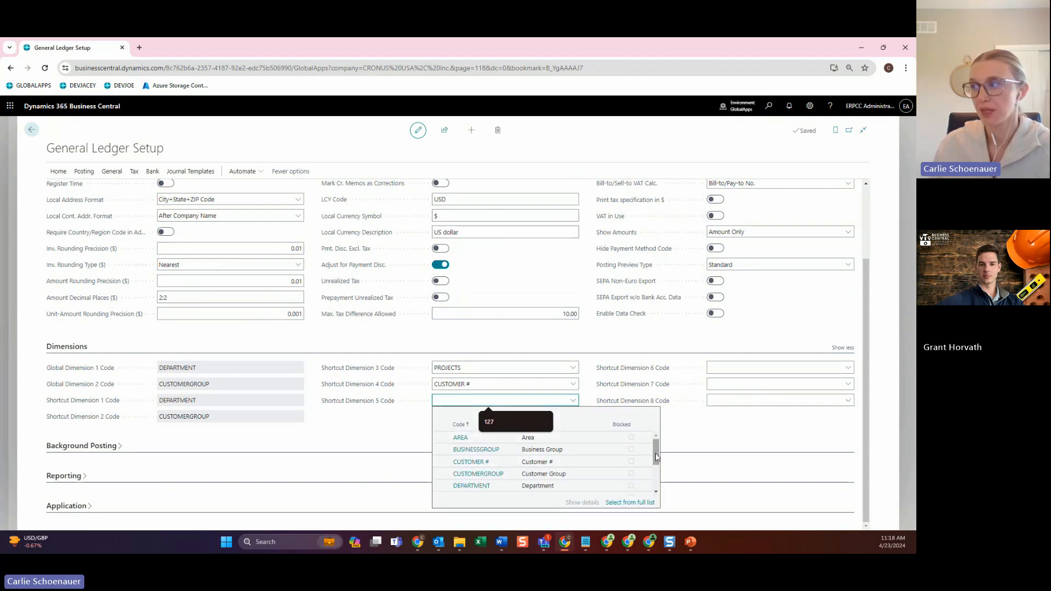
pyautogui.scroll(-3, 487, 481)
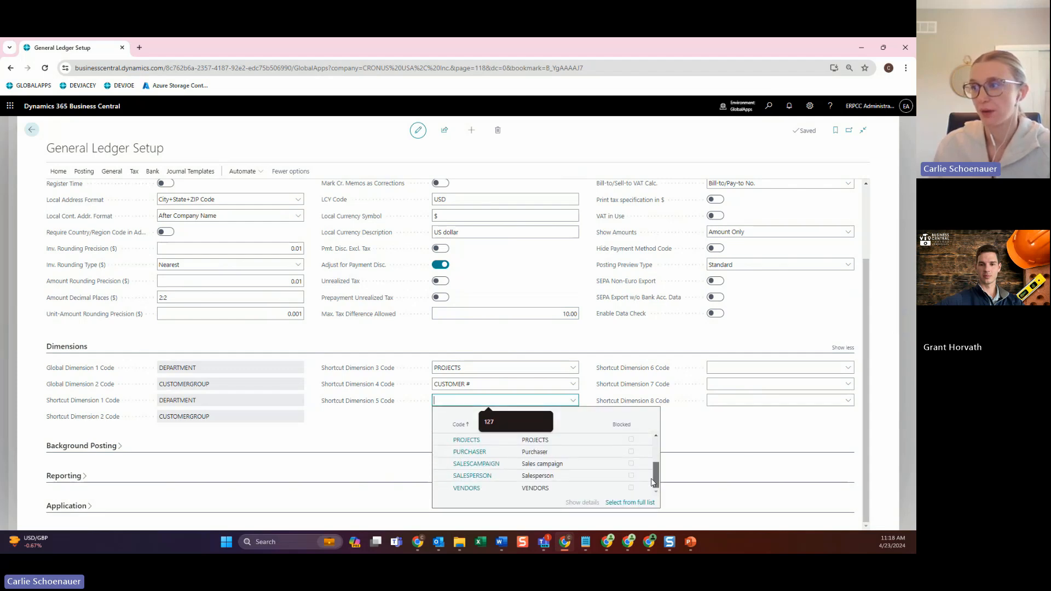
pyautogui.click(486, 493)
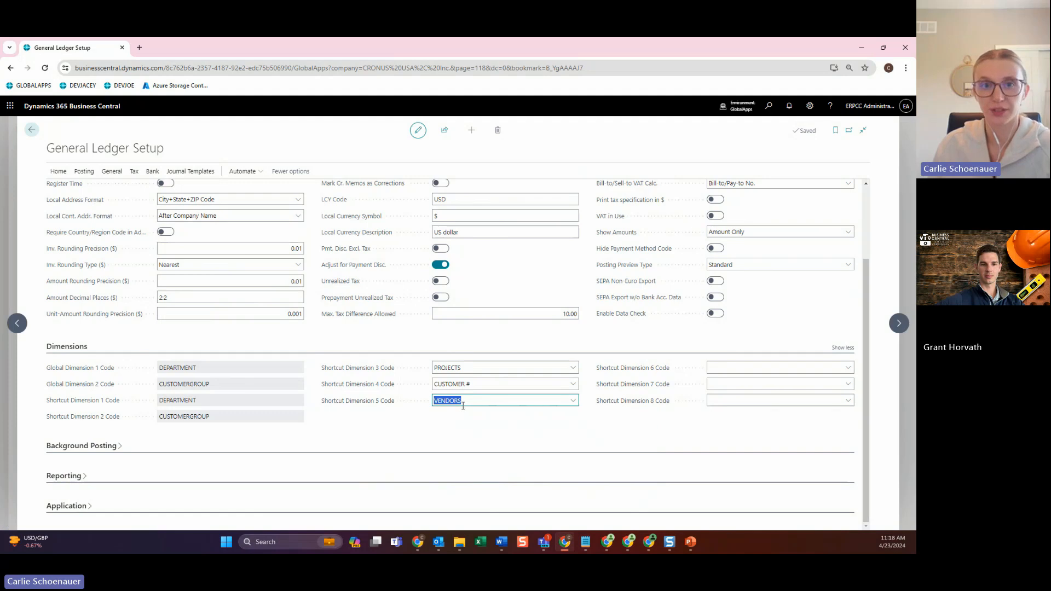
pyautogui.click(462, 430)
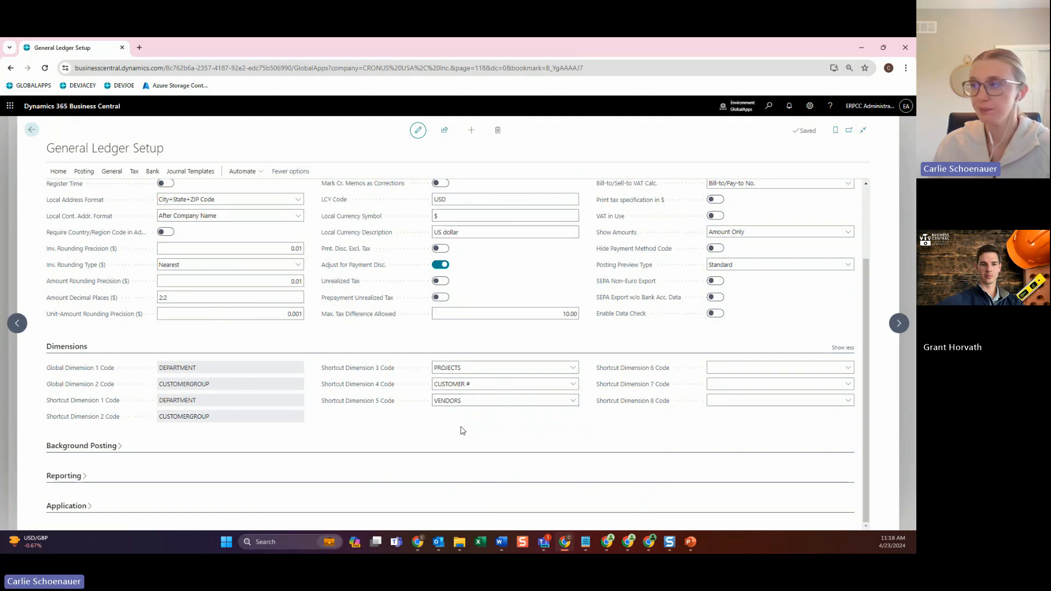
pyautogui.click(32, 130)
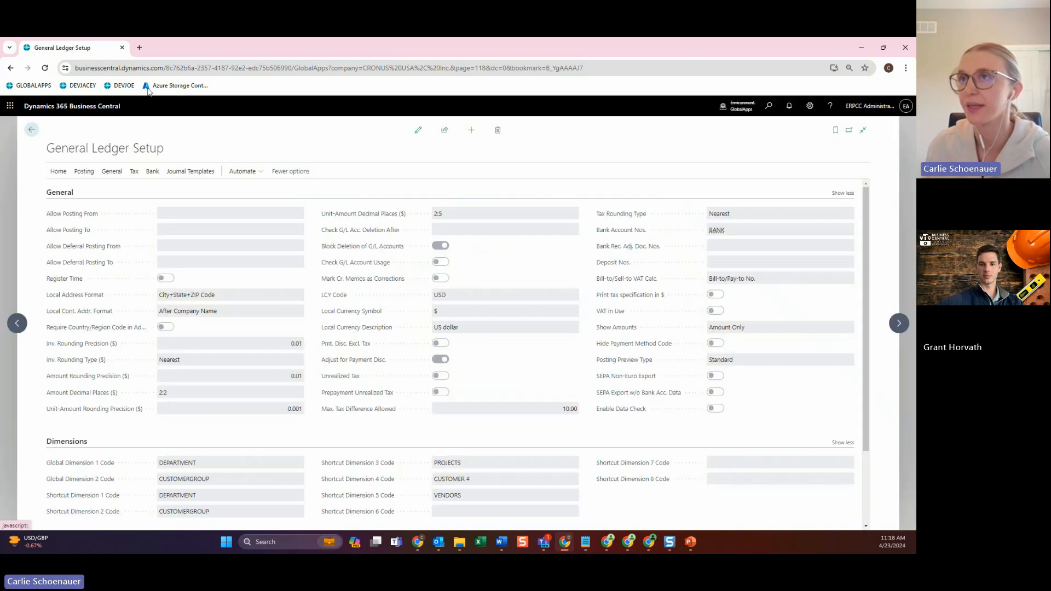
pyautogui.press('Escape')
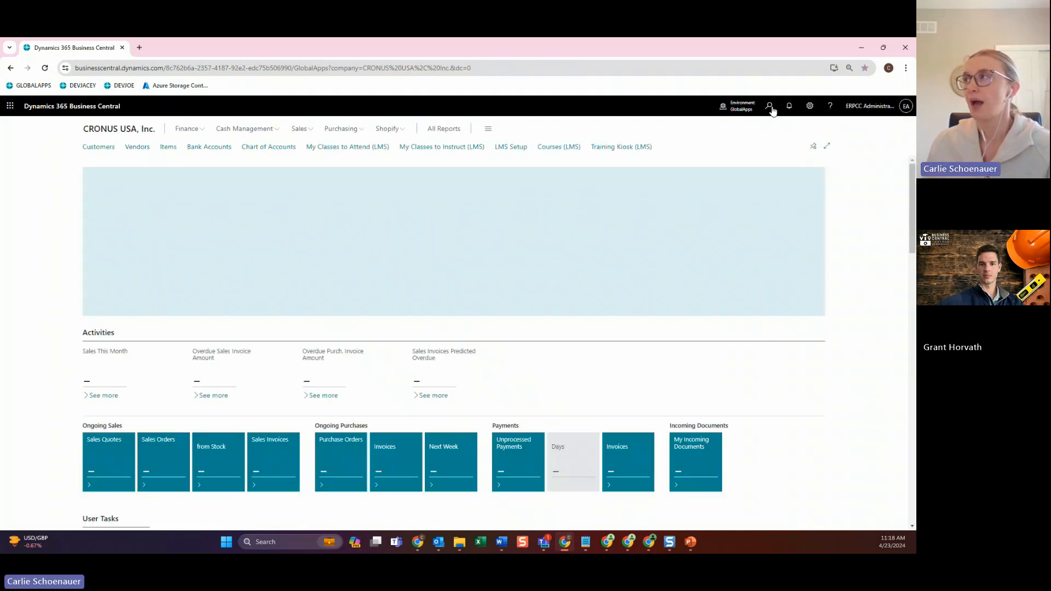
# Search for ACD SETU and open Auto Create Dimensions Setup (ACD) again
pyautogui.click(769, 106)
pyautogui.write('A')
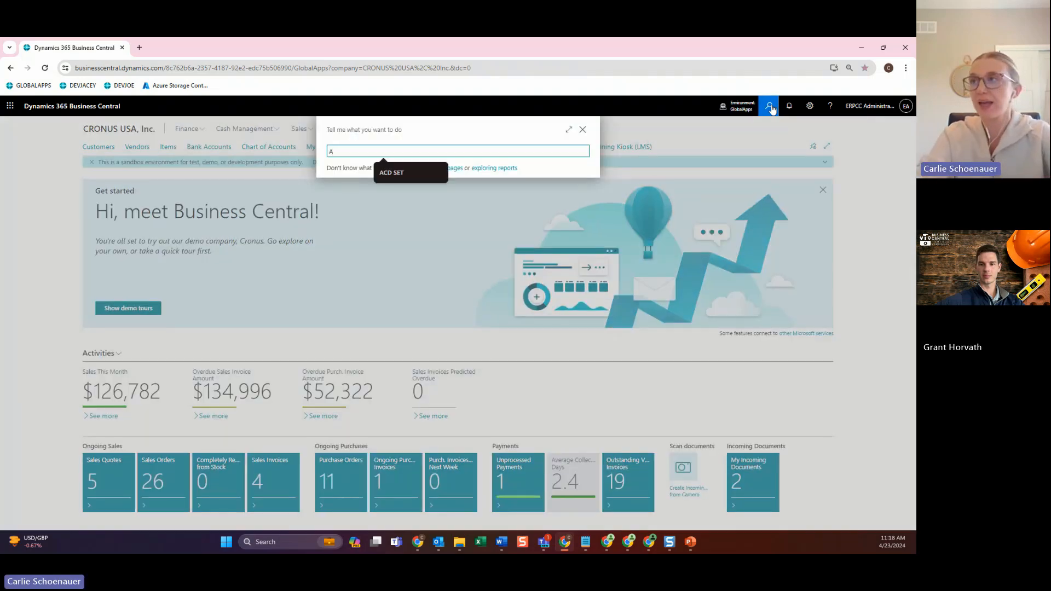
pyautogui.write('CD SETU')
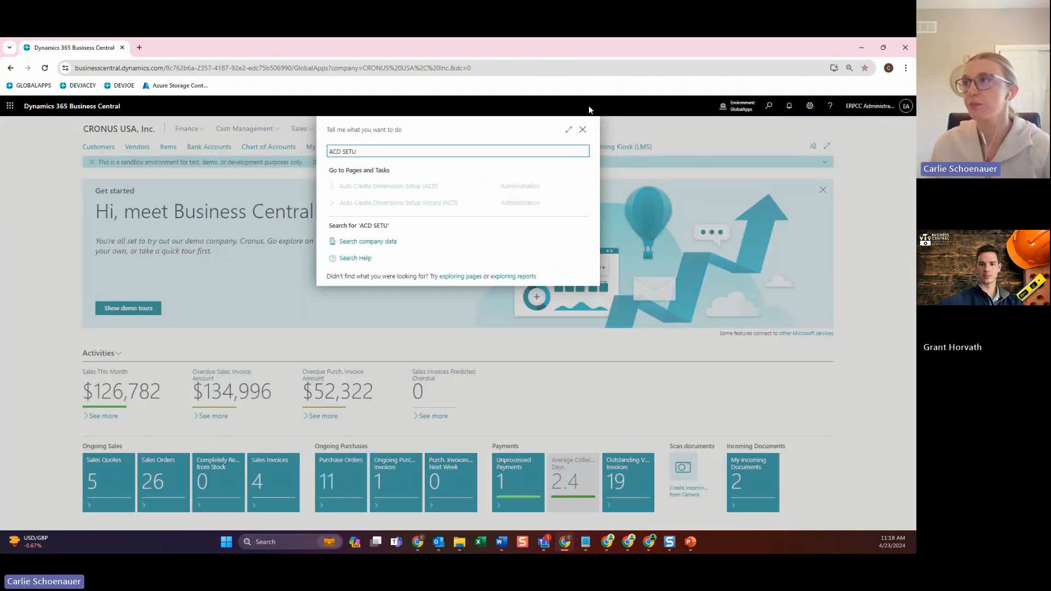
pyautogui.click(419, 186)
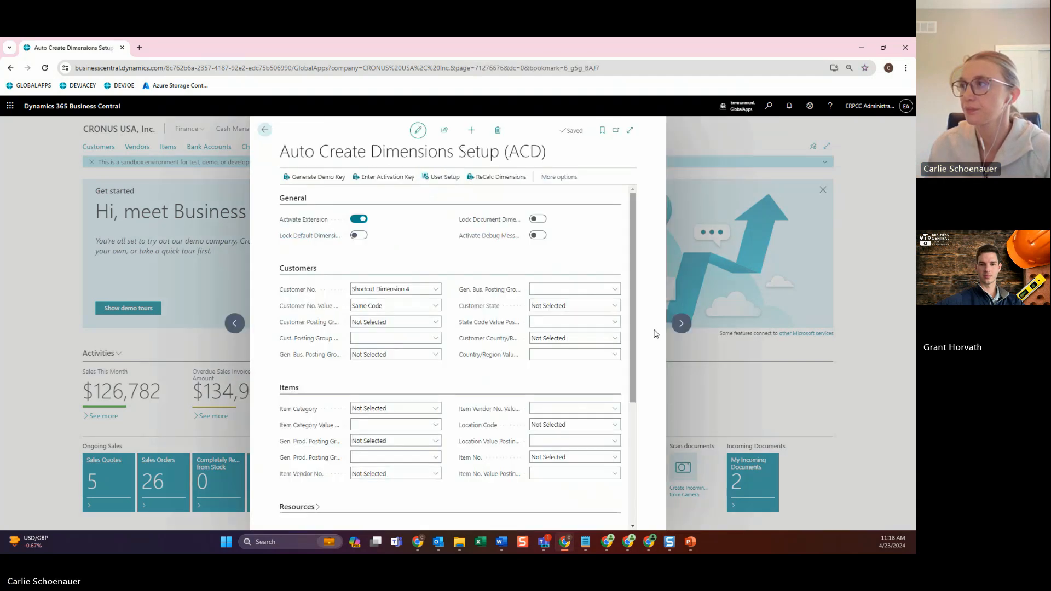
# In the Vendors section, link Vendor No. to Shortcut Dimension 5 with Same Code as its value posting default, and close the setup
pyautogui.scroll(-3, 629, 325)
pyautogui.scroll(-2, 628, 326)
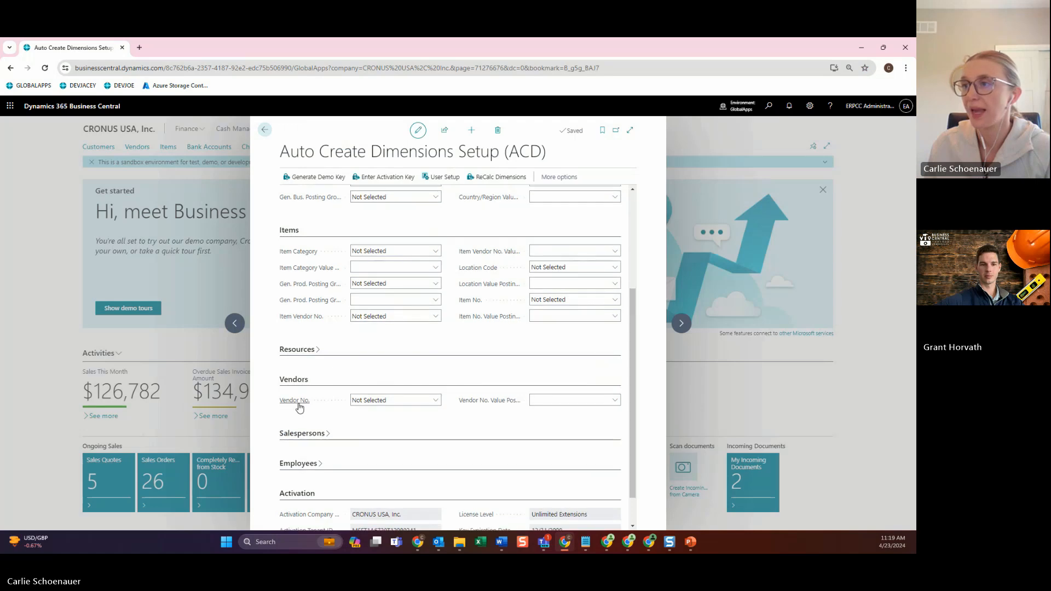
pyautogui.click(357, 402)
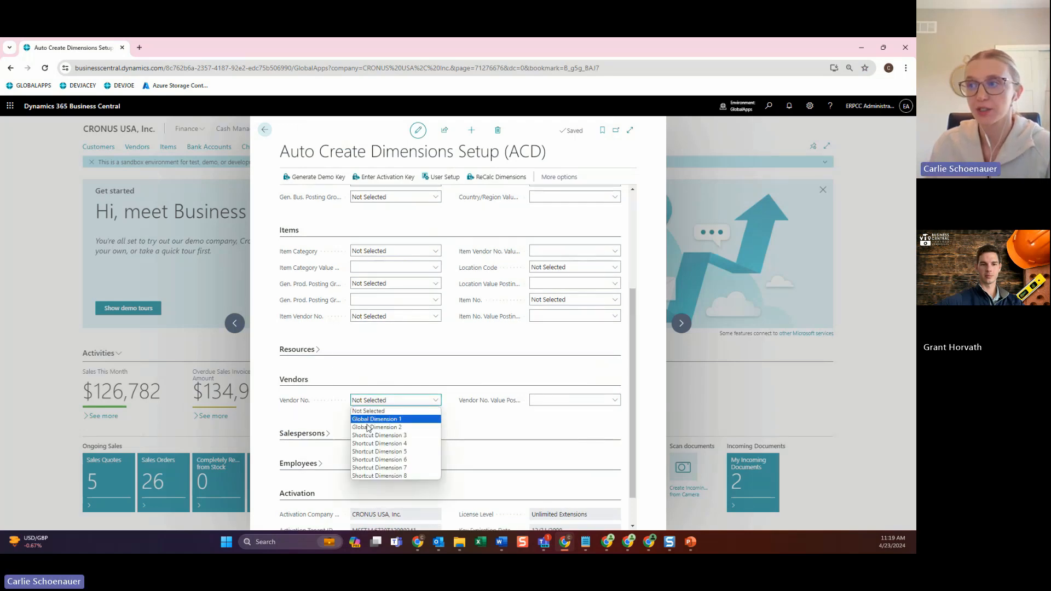
pyautogui.click(393, 452)
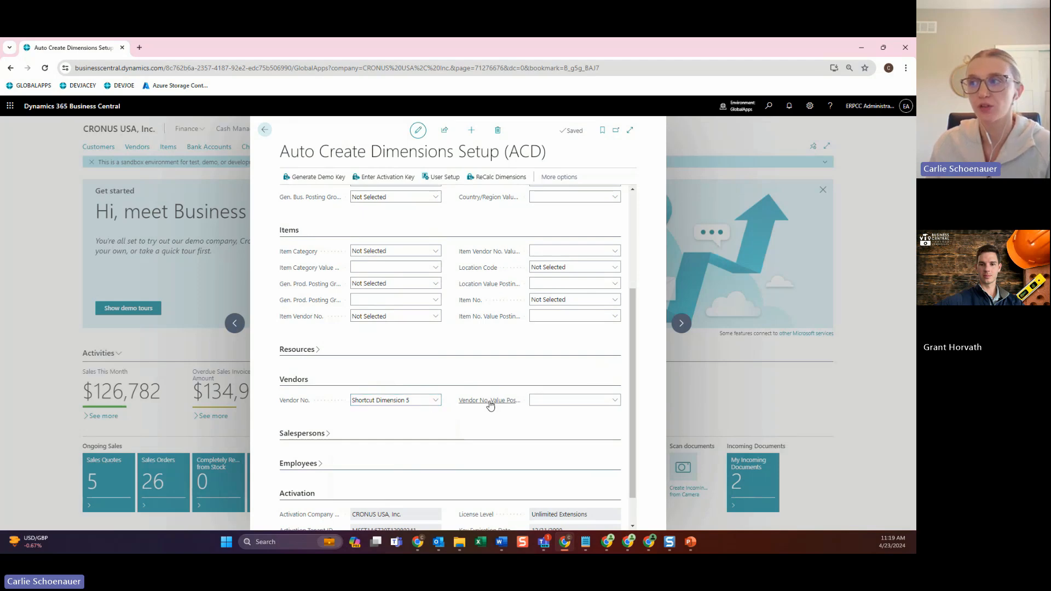
pyautogui.moveTo(486, 406)
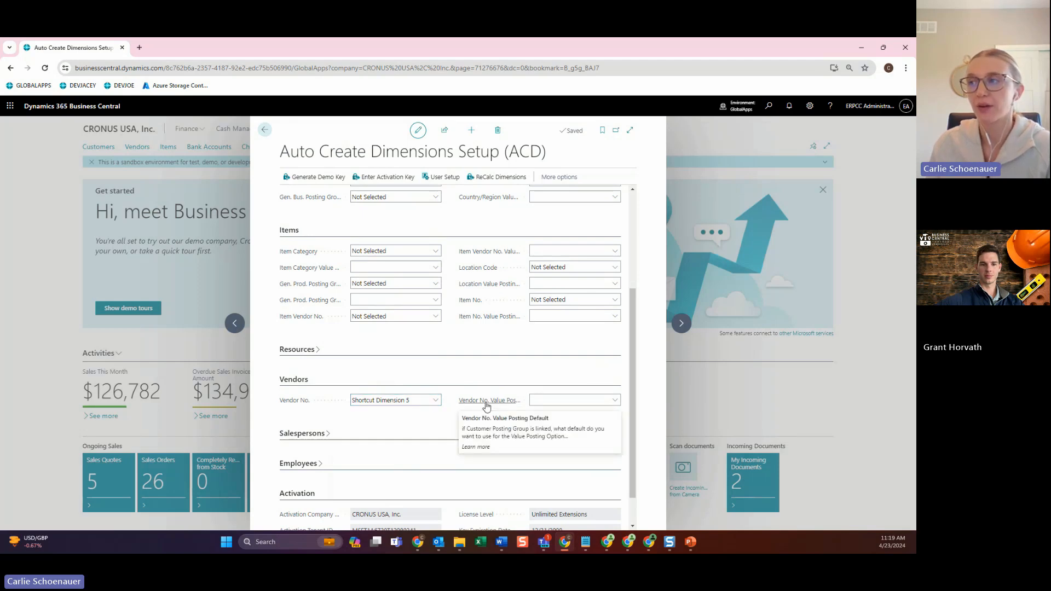
pyautogui.click(559, 402)
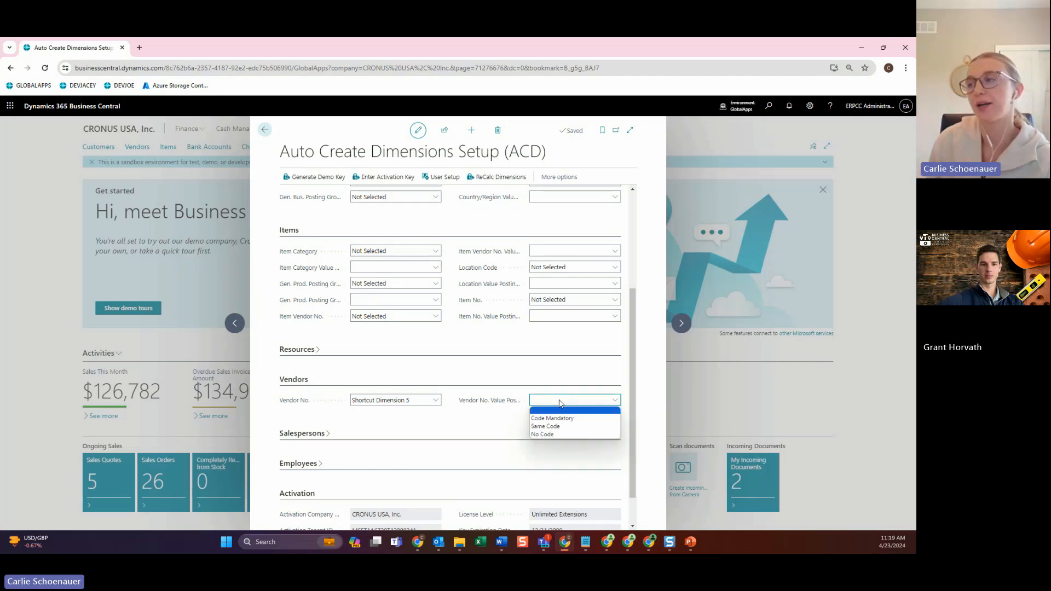
pyautogui.click(548, 427)
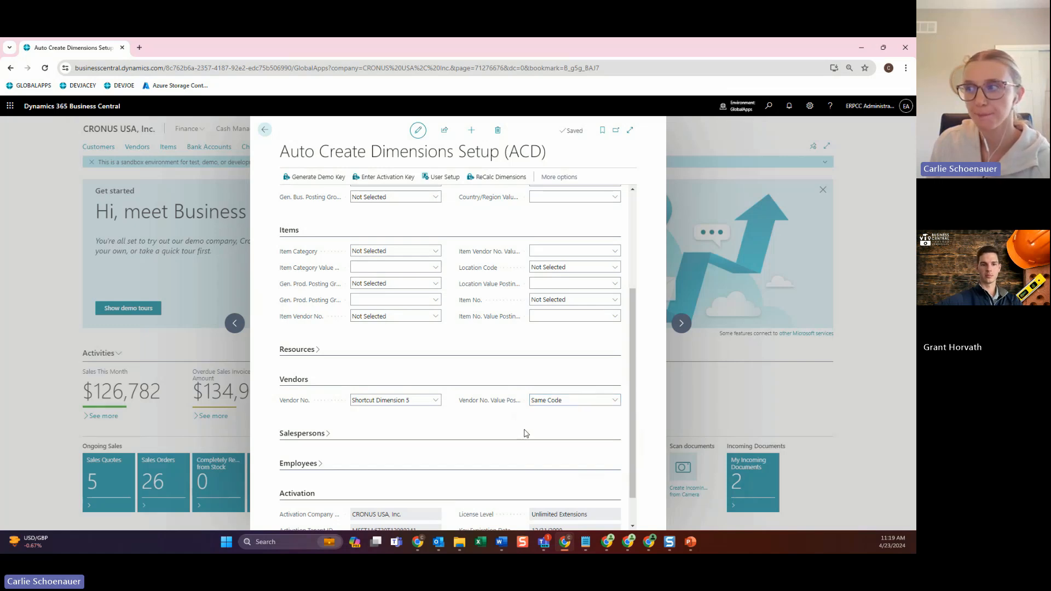
pyautogui.click(265, 132)
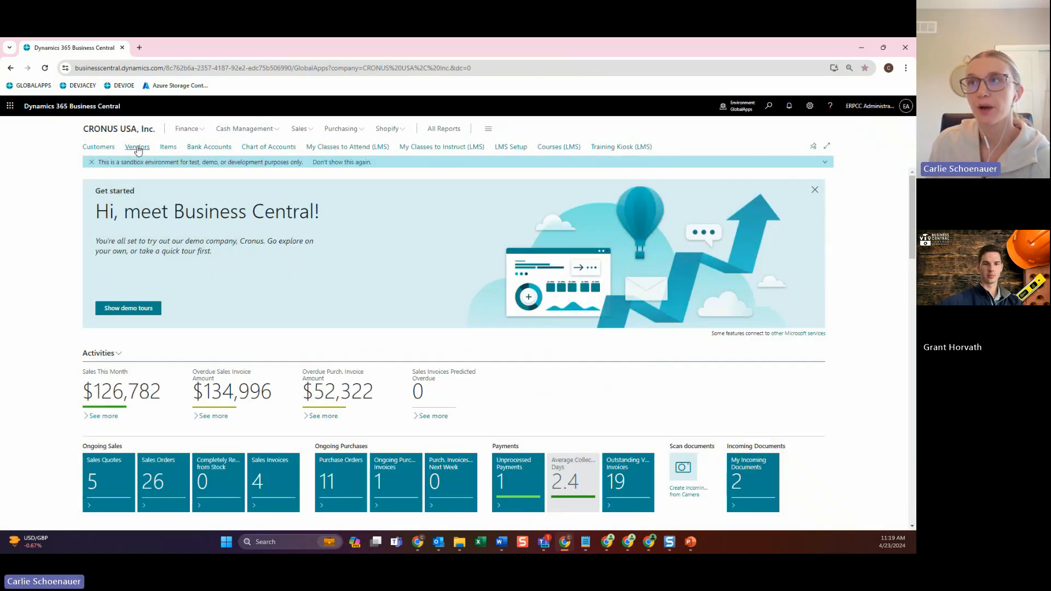
# Create a new vendor from the first vendor template and name it ACD TESTING
pyautogui.click(136, 147)
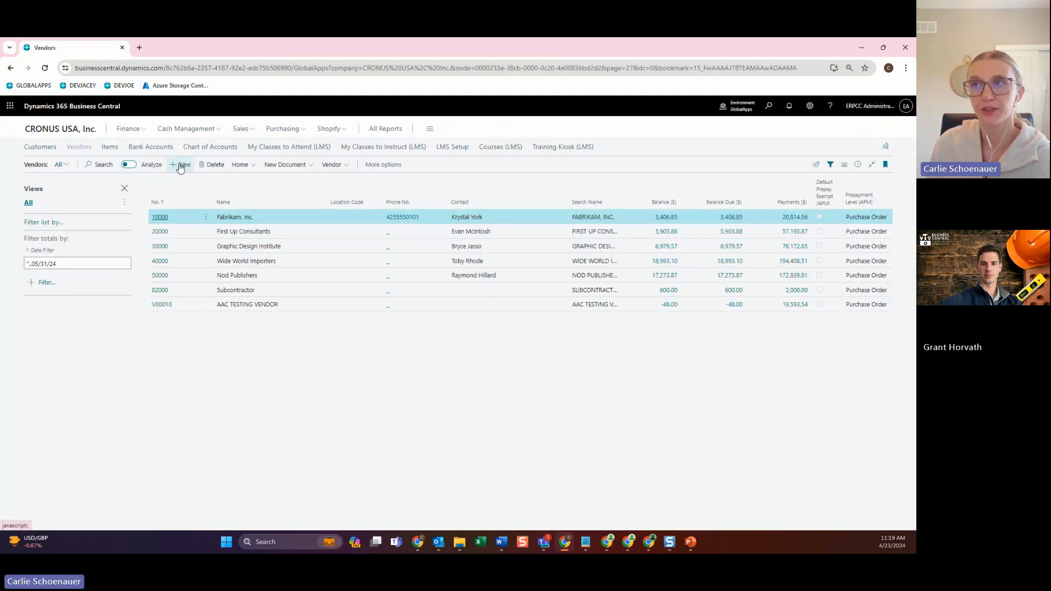
pyautogui.click(180, 166)
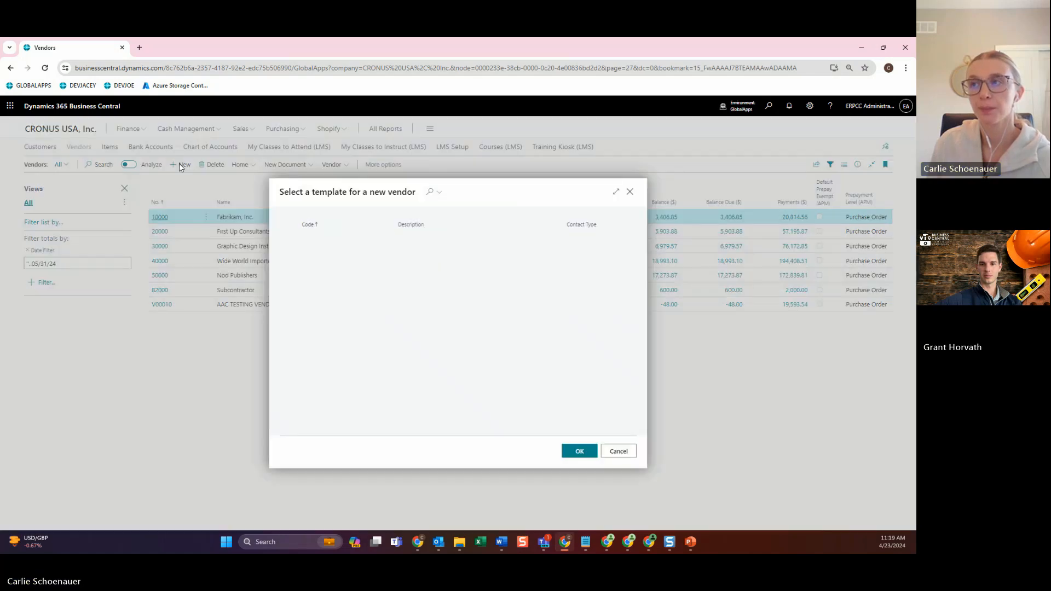
pyautogui.click(338, 238)
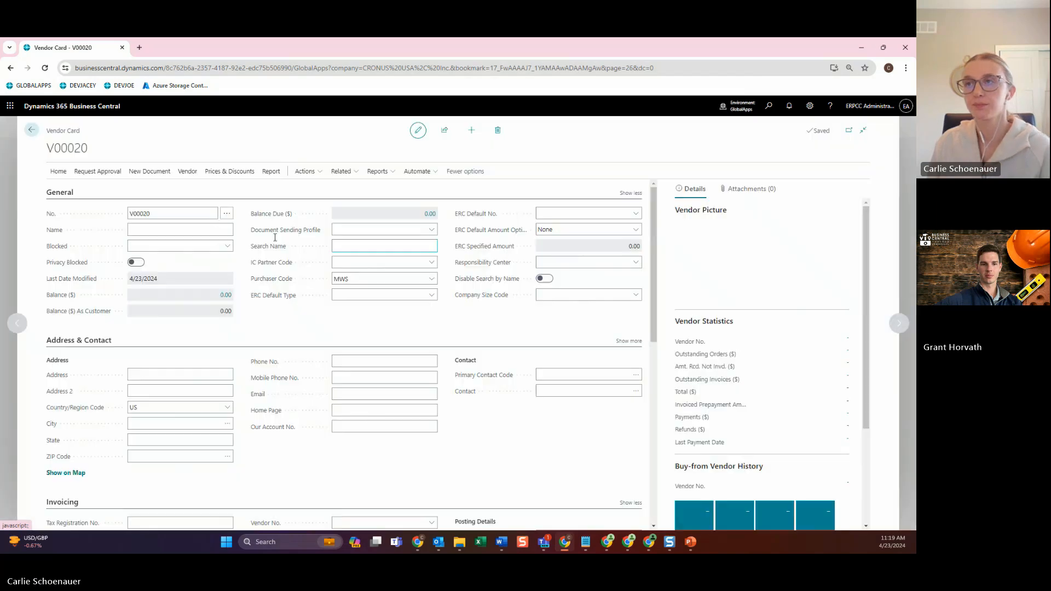
pyautogui.write('ACD TESTING')
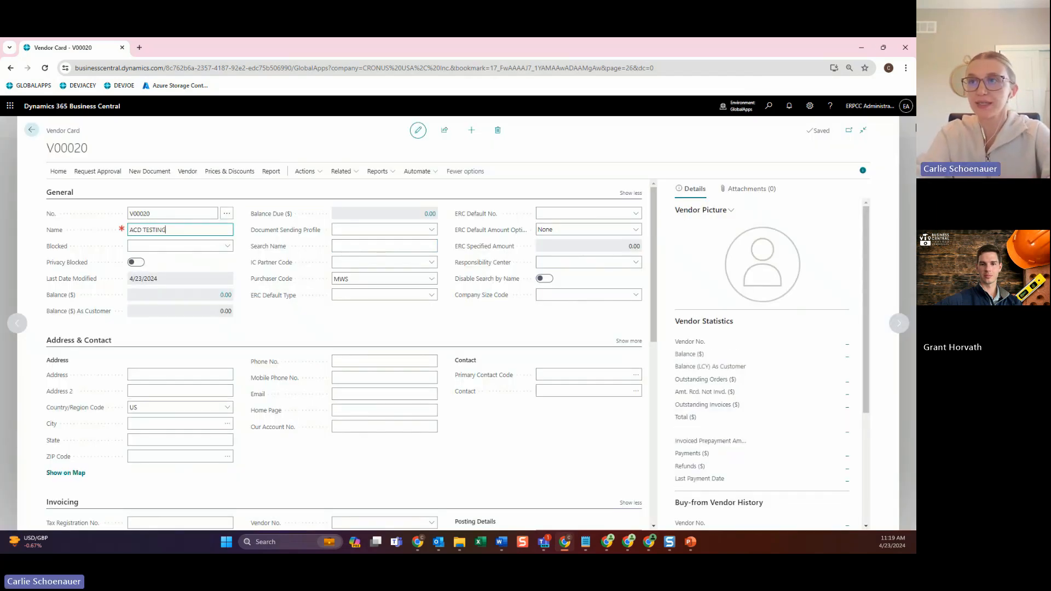
pyautogui.press('Tab')
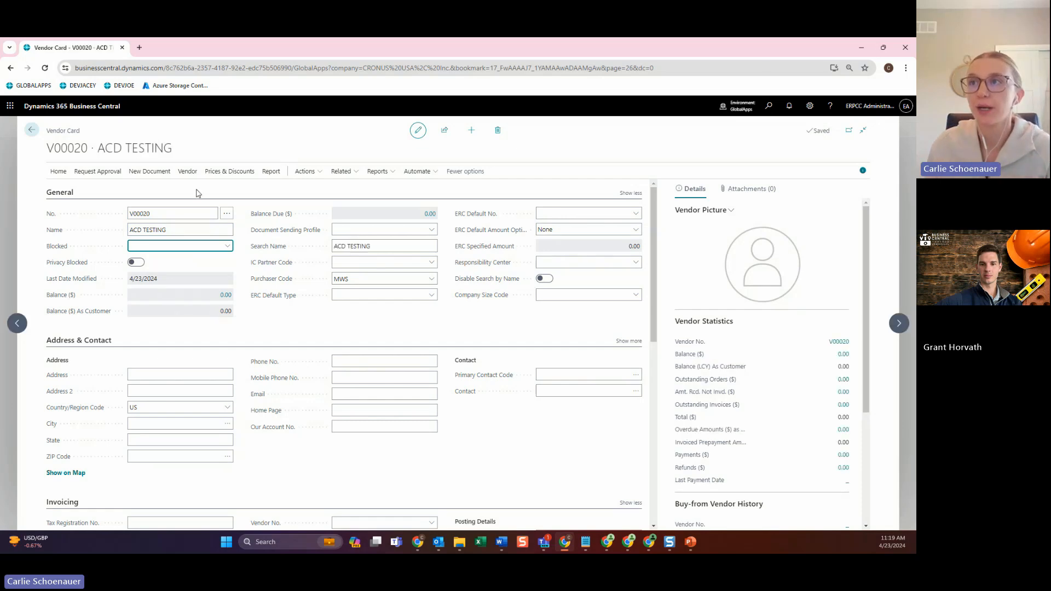
# Check the default dimensions of the ACD TESTING vendor and return to the vendor list
pyautogui.click(188, 172)
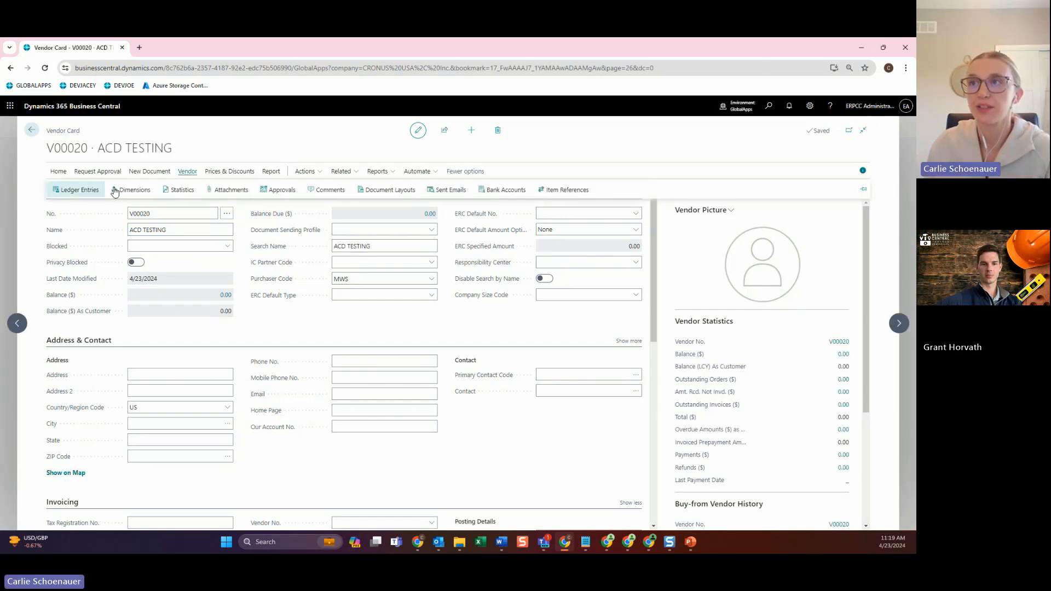
pyautogui.click(130, 185)
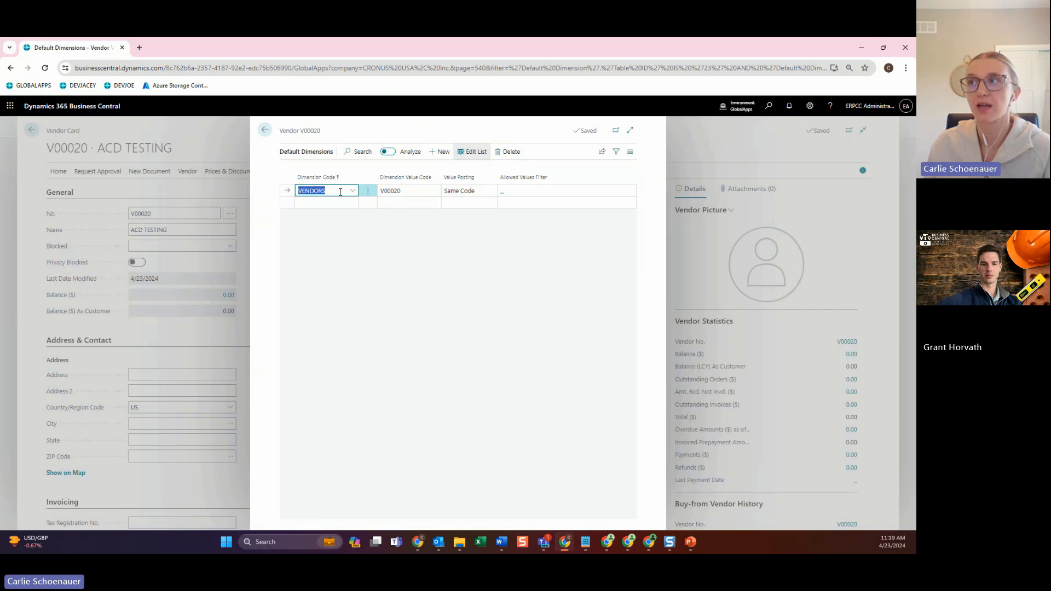
pyautogui.click(419, 225)
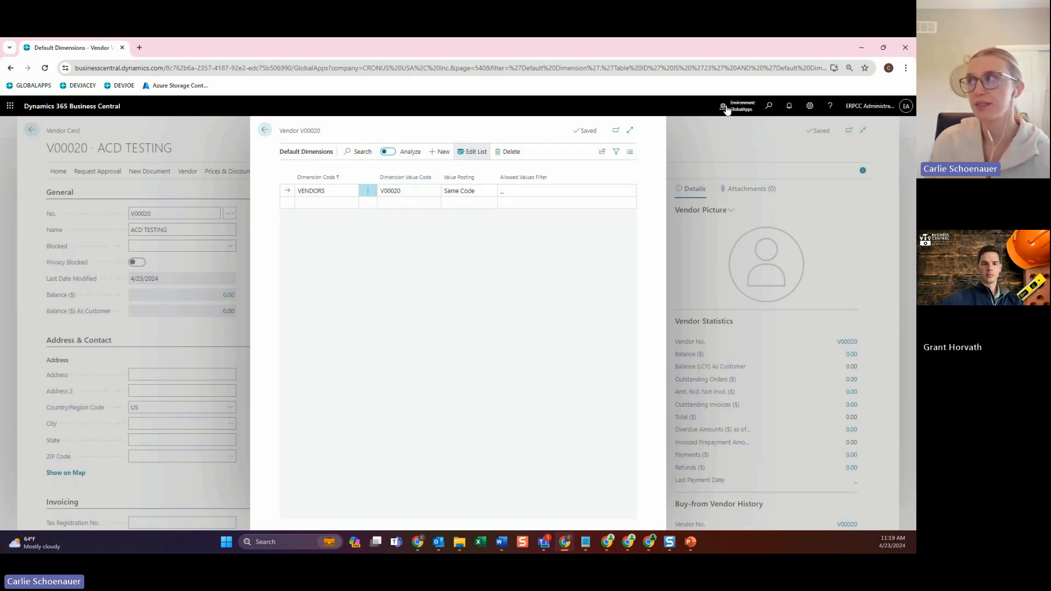
pyautogui.click(267, 132)
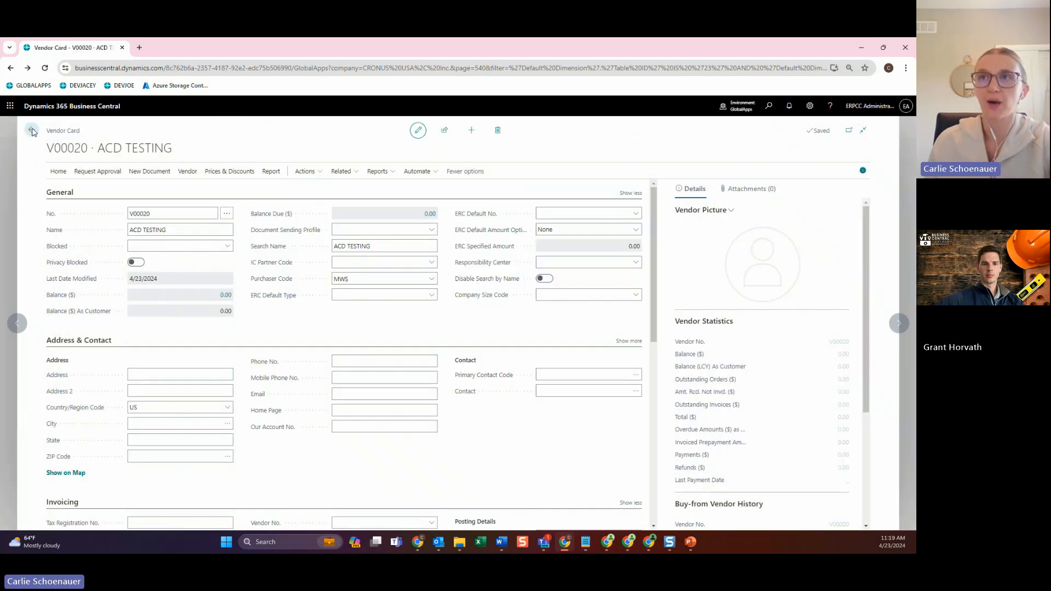
pyautogui.press('Escape')
# Search for ACD SET, open Auto Create Dimensions Setup (ACD), review its customer, item and vendor mappings, and close it
pyautogui.click(780, 110)
pyautogui.write('ACD SET')
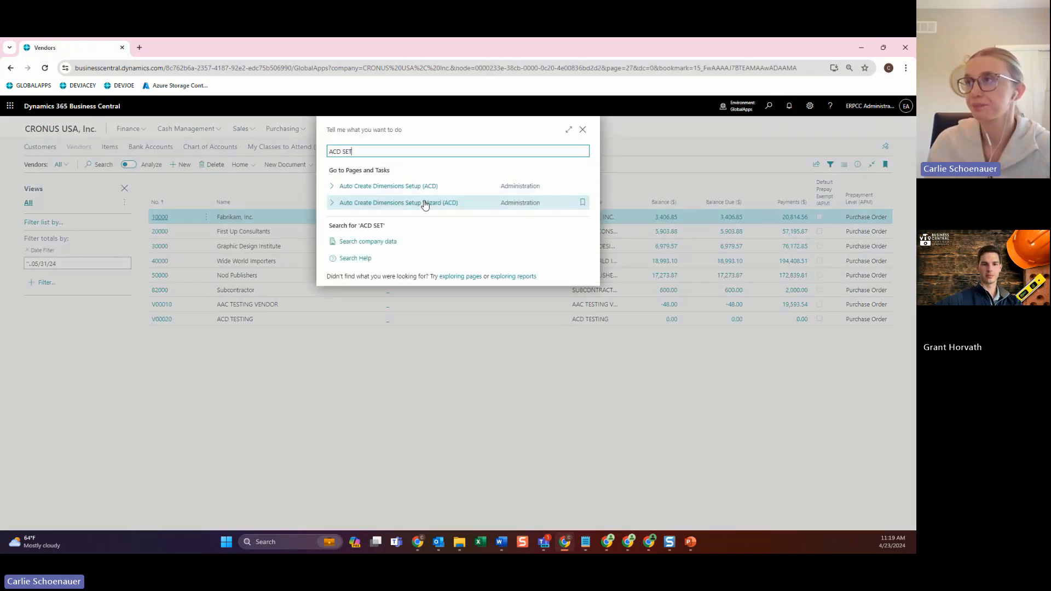
pyautogui.click(423, 188)
pyautogui.moveTo(631, 305); pyautogui.dragTo(641, 364)
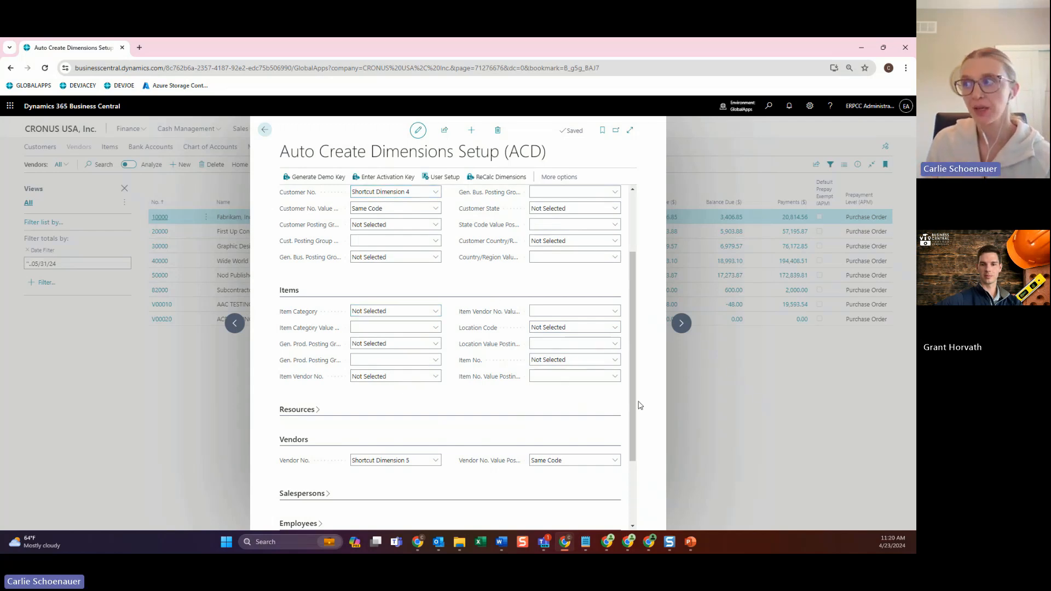
pyautogui.moveTo(633, 415); pyautogui.dragTo(633, 269)
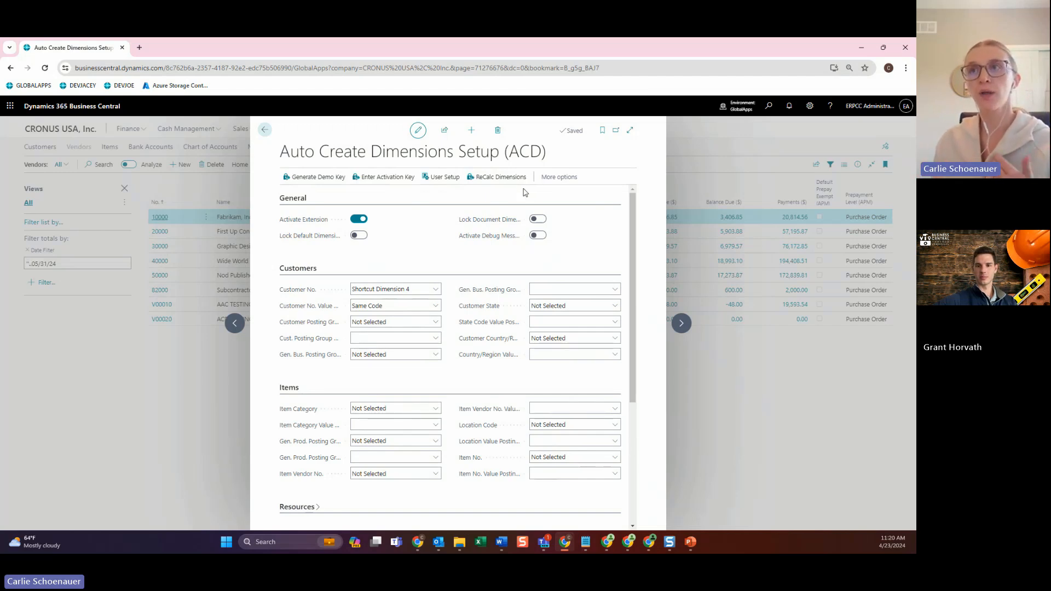
pyautogui.click(265, 130)
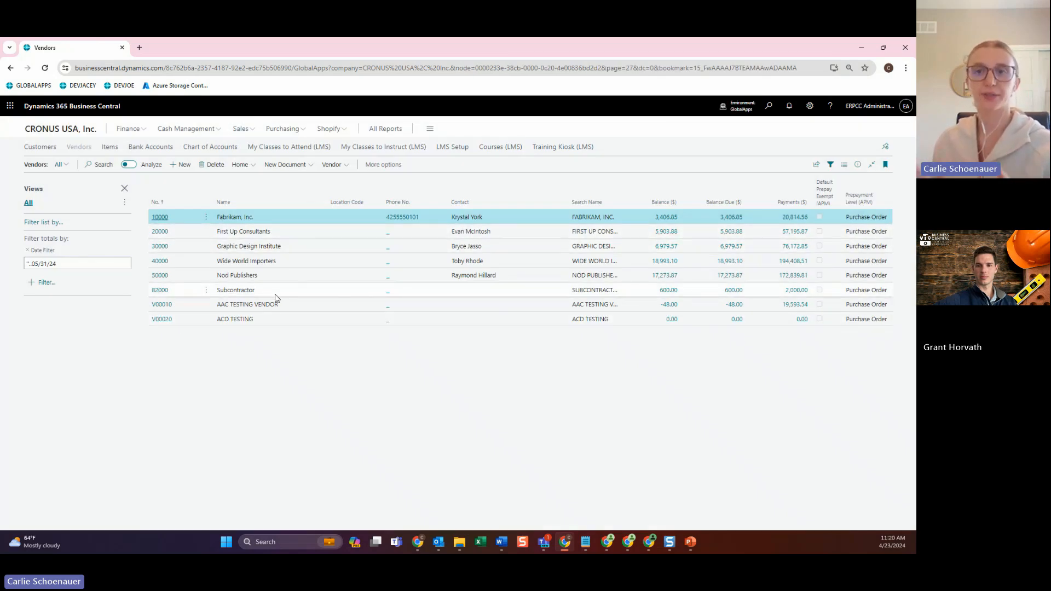
# Reopen Auto Create Dimensions Setup (ACD) to examine the ReCalc Dimensions and Lock Default Dimension options, and close it
pyautogui.click(769, 105)
pyautogui.write('ACD SET')
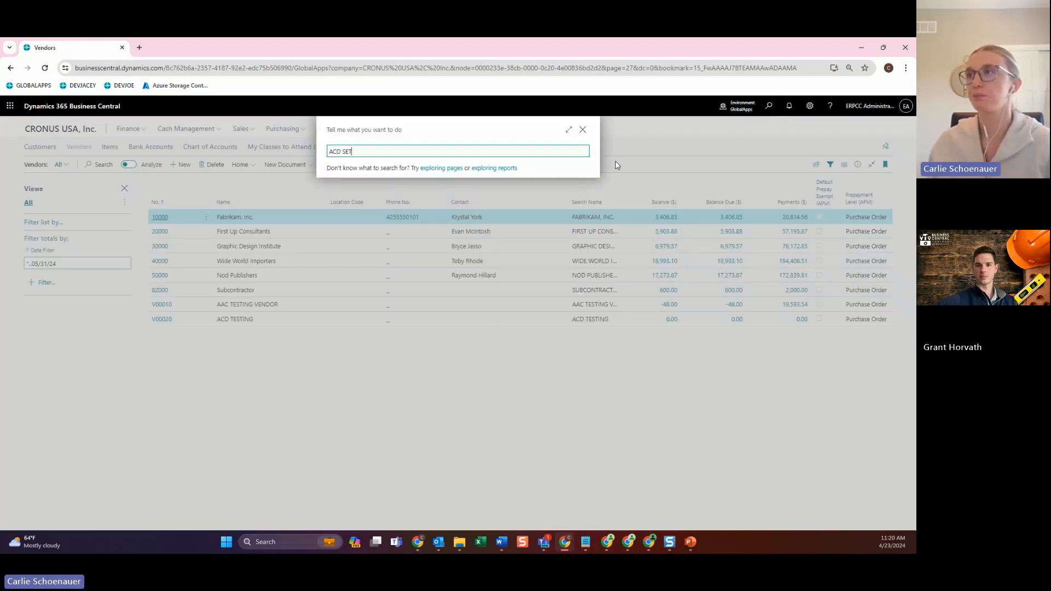
pyautogui.click(408, 188)
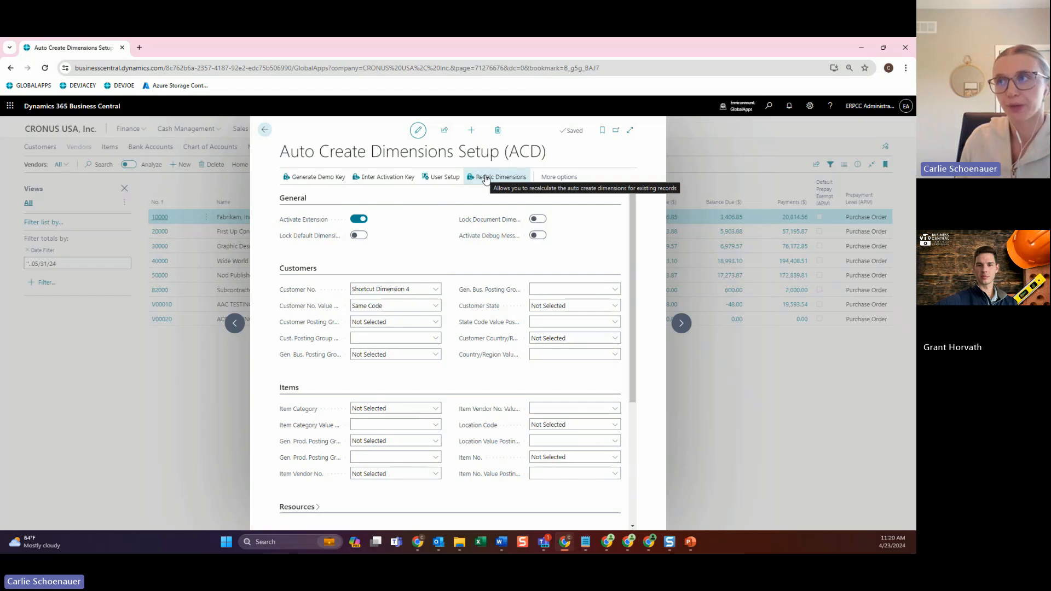
pyautogui.moveTo(321, 242)
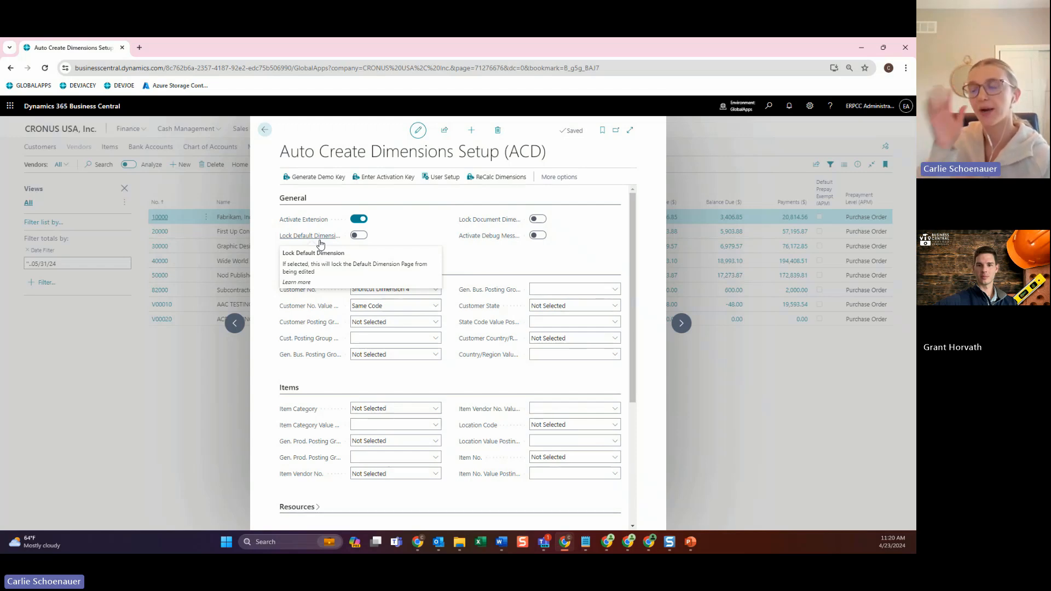
pyautogui.click(265, 130)
# Open the ACD TESTING vendor card and display its default dimensions
pyautogui.click(159, 320)
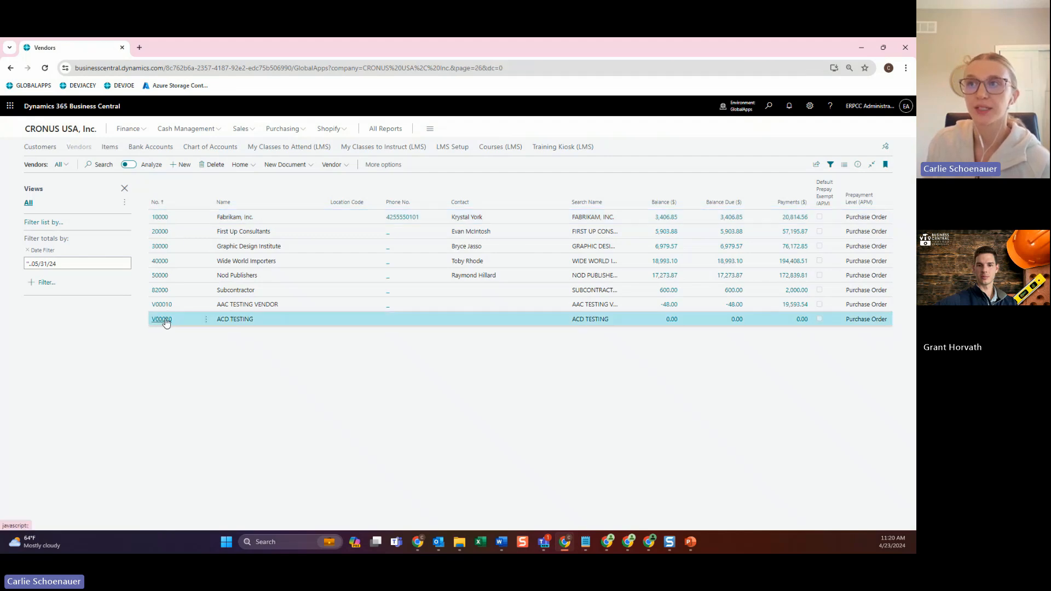
pyautogui.click(187, 171)
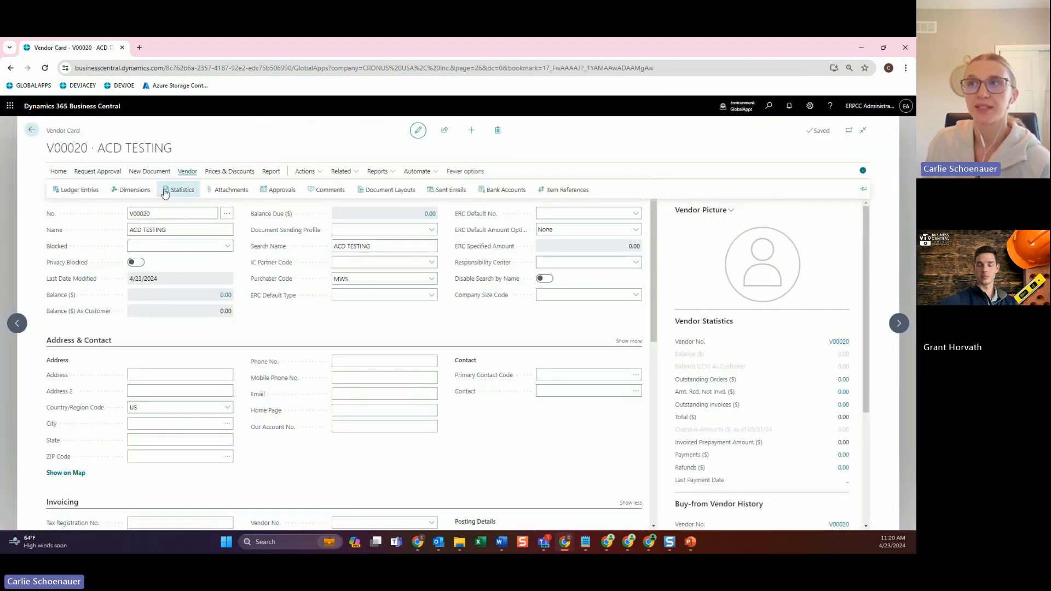
pyautogui.click(130, 190)
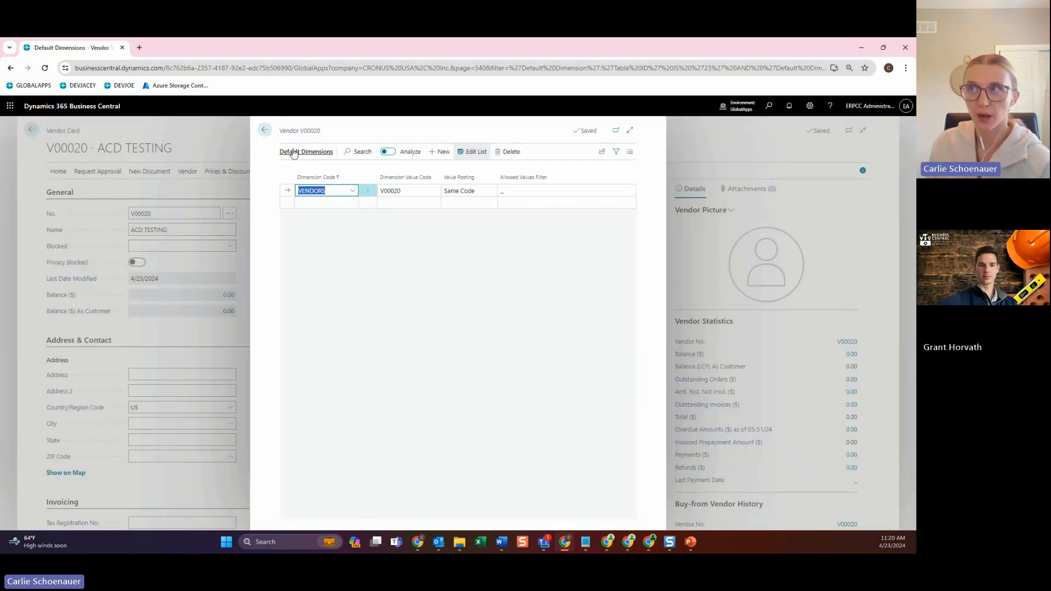
# Search for ACD SET and open Auto Create Dimensions Setup (ACD) to examine the lock and debug options in the General section
pyautogui.click(768, 105)
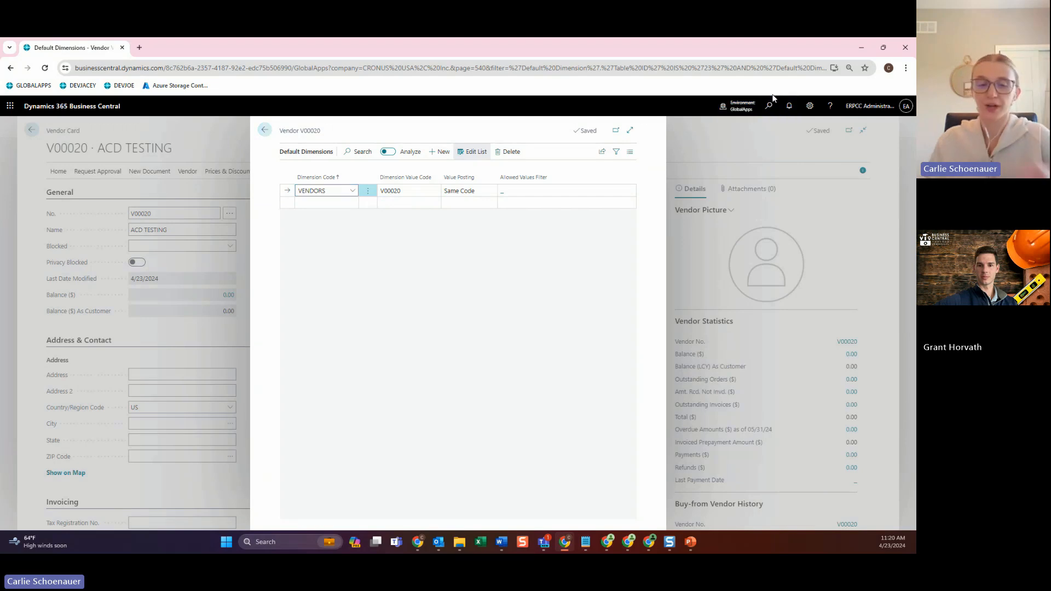
pyautogui.write('ACD SET')
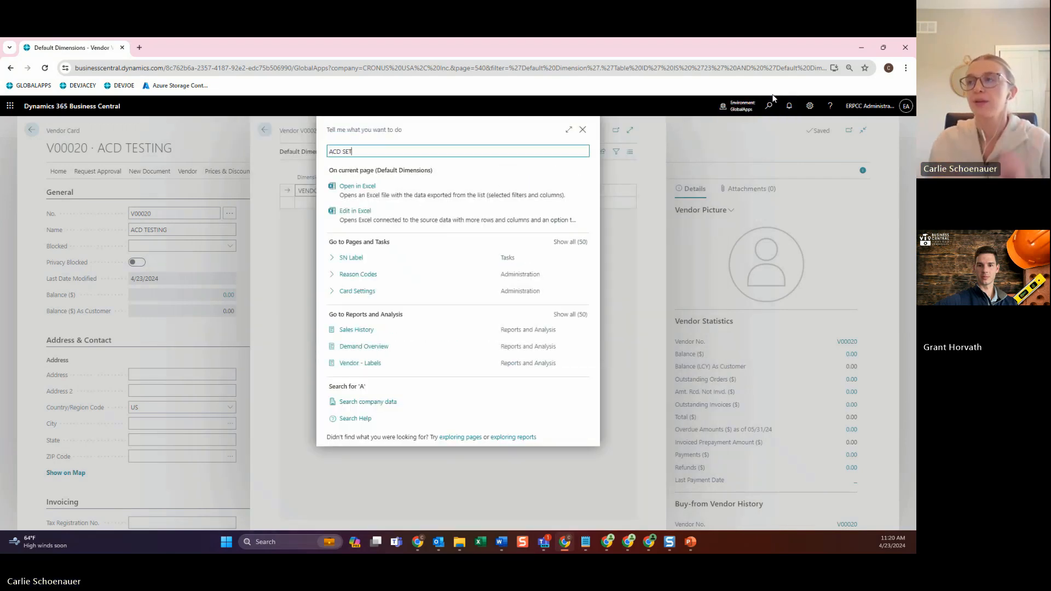
pyautogui.click(420, 193)
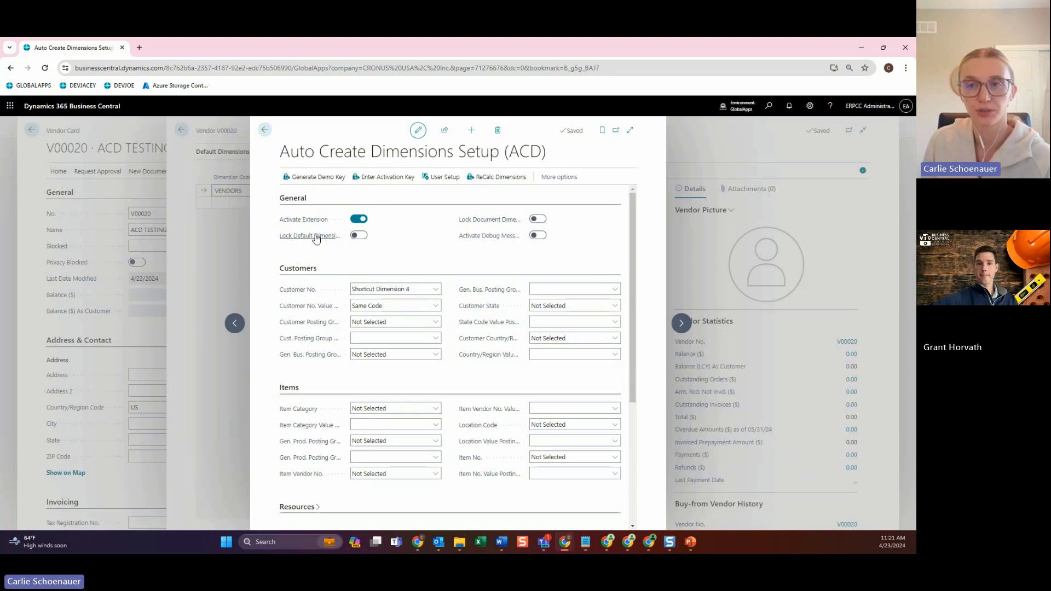
pyautogui.moveTo(314, 237)
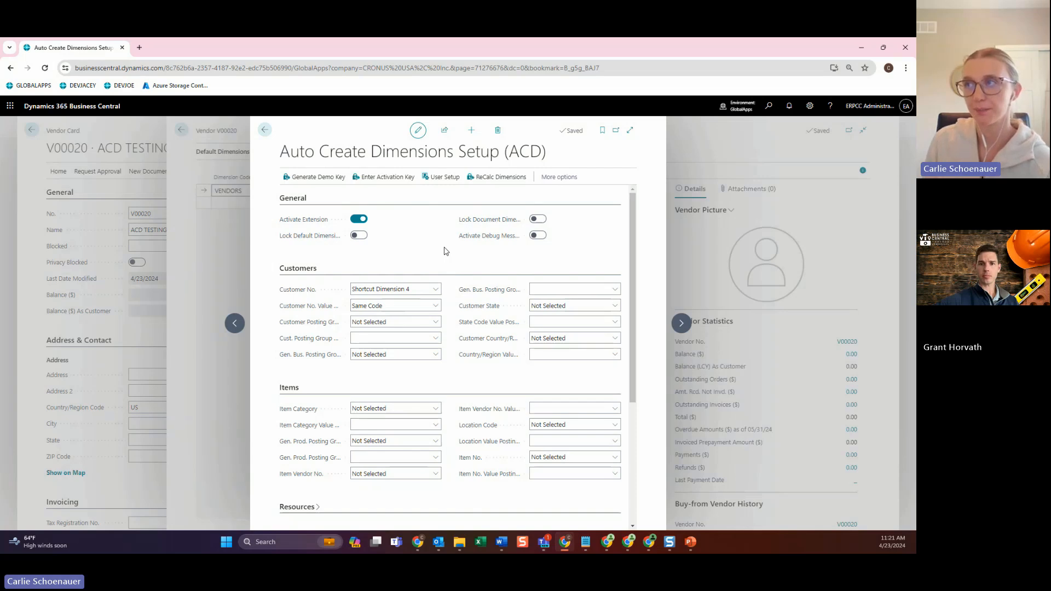
pyautogui.moveTo(487, 242)
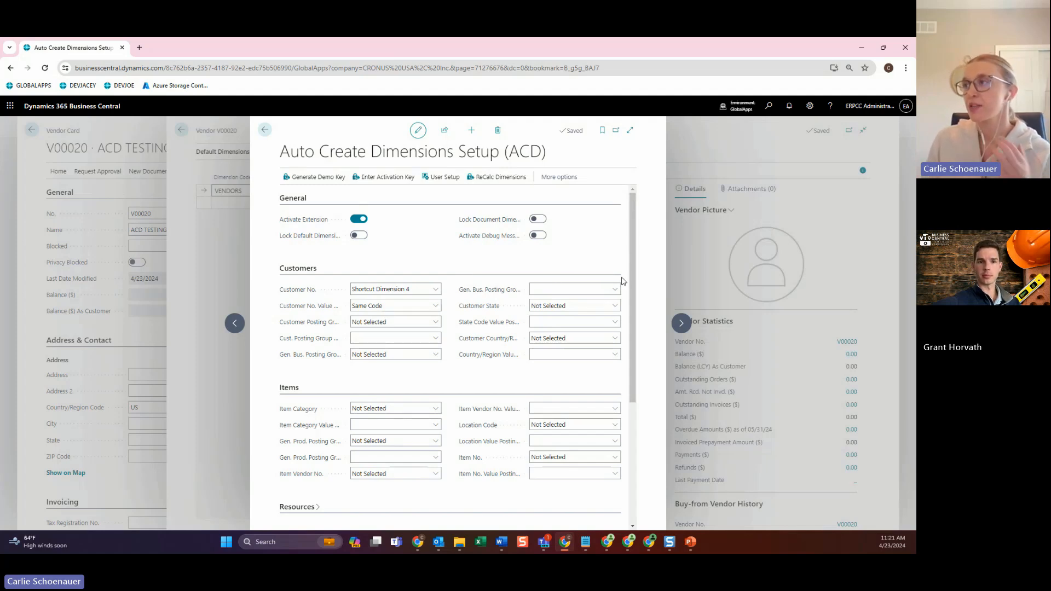
# Review the dimension choices offered for Vendor No. in the Vendors section and return to the ACD TESTING vendor card
pyautogui.scroll(-1, 629, 300)
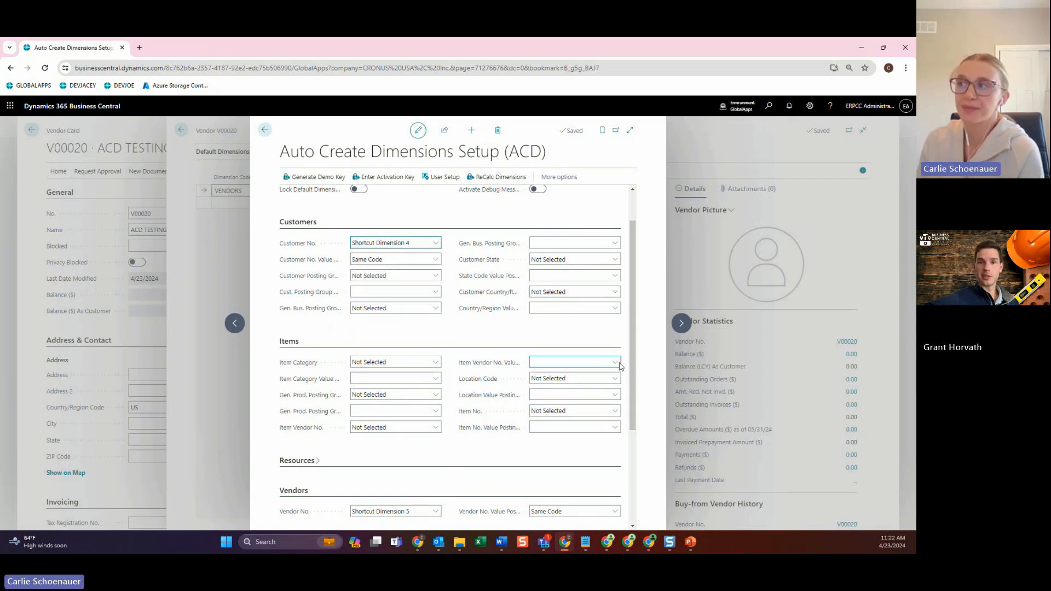
pyautogui.scroll(-1, 629, 369)
pyautogui.click(385, 451)
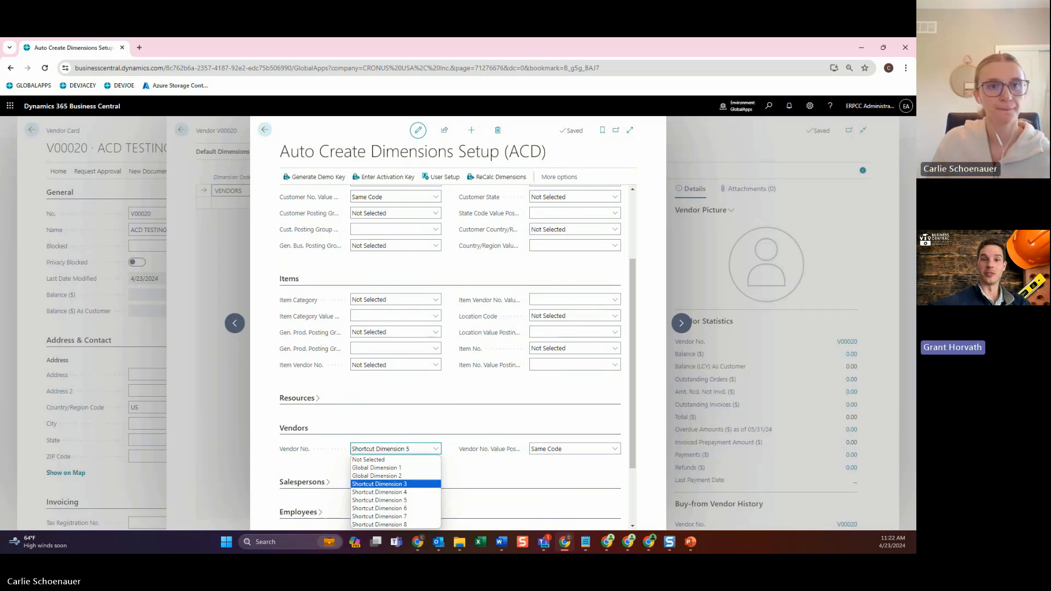
pyautogui.hotkey('alt', 'Tab')
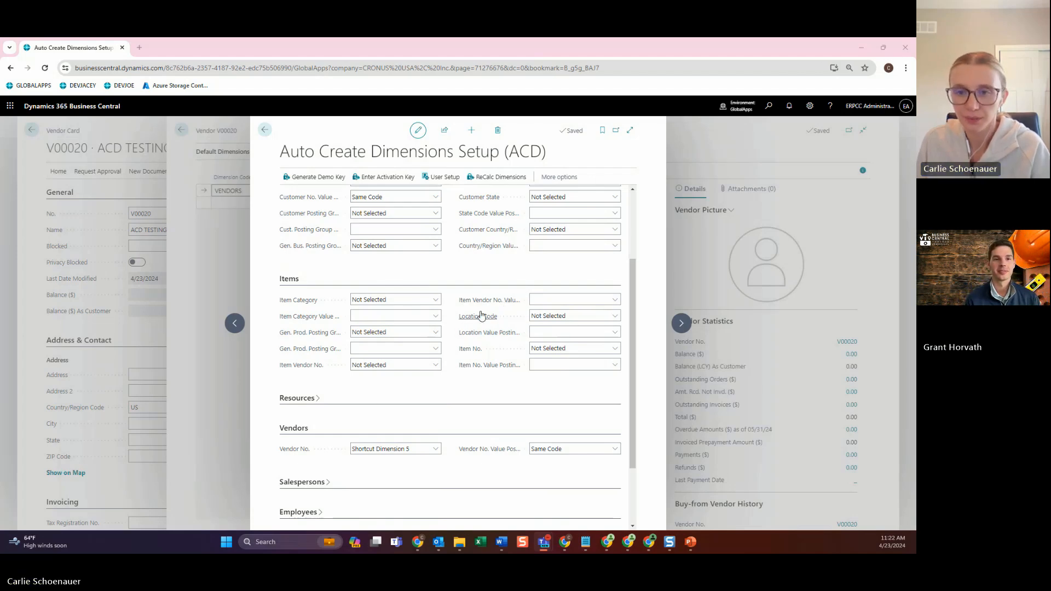
pyautogui.moveTo(480, 314)
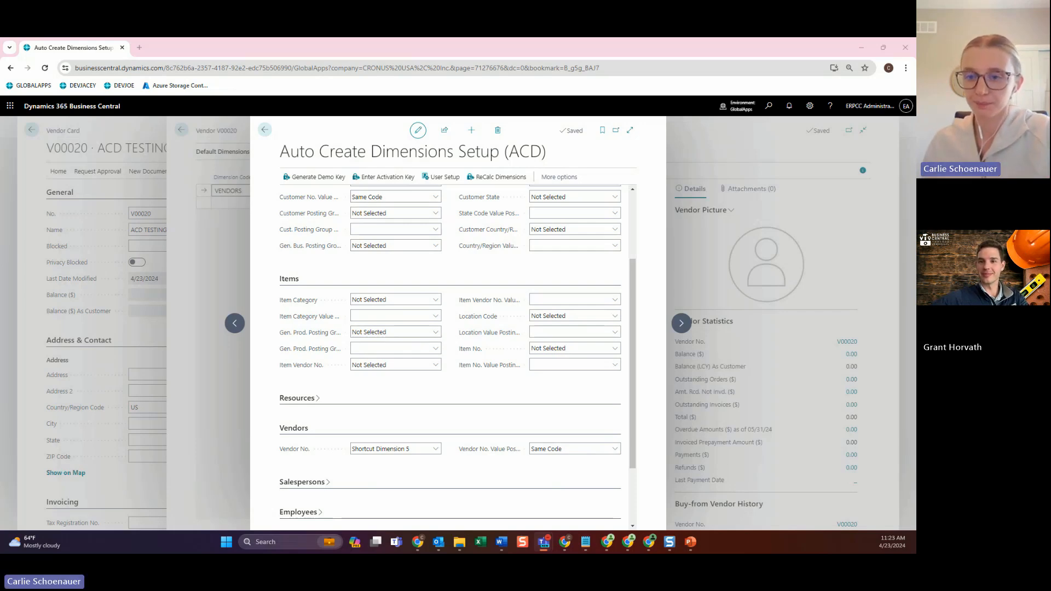
pyautogui.click(310, 139)
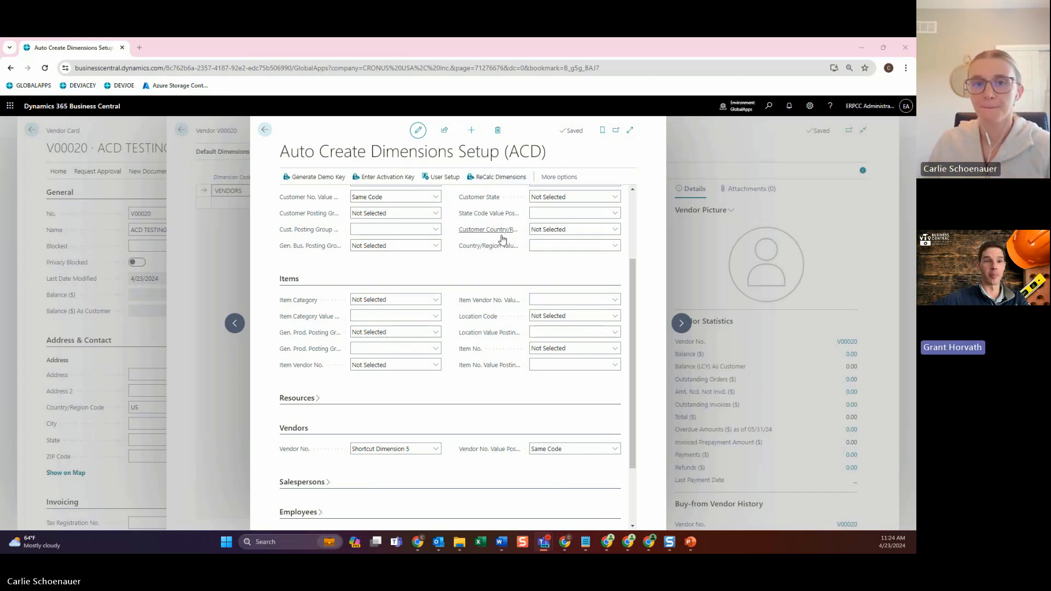
pyautogui.moveTo(485, 247)
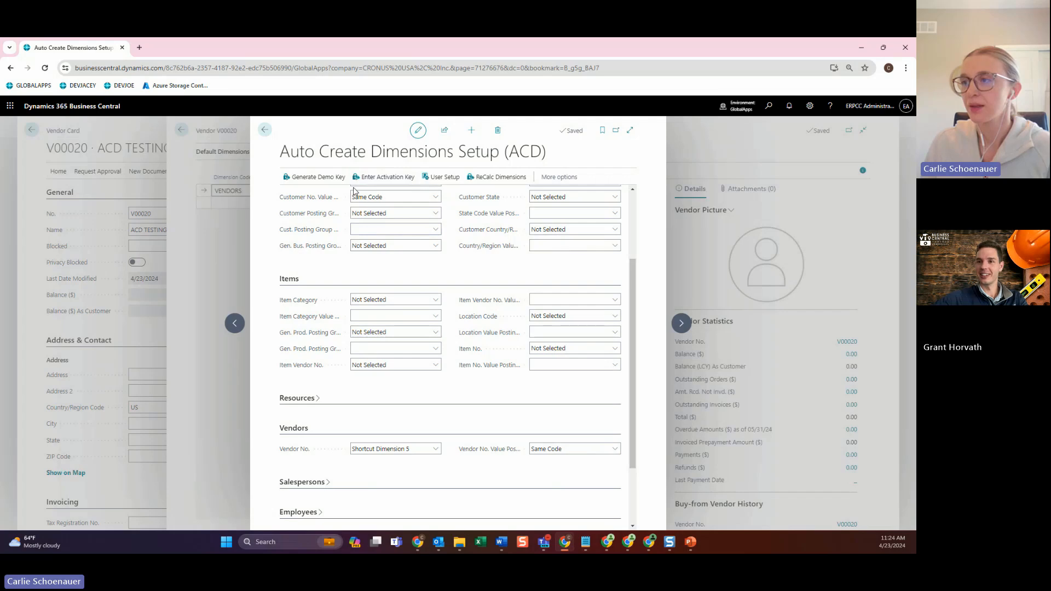
pyautogui.click(264, 131)
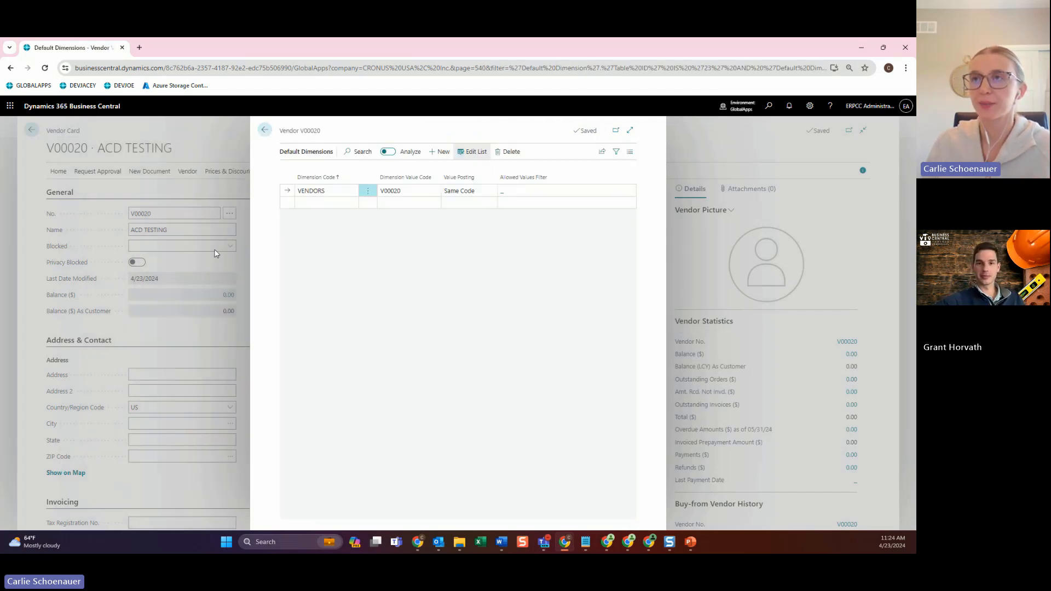
pyautogui.click(264, 133)
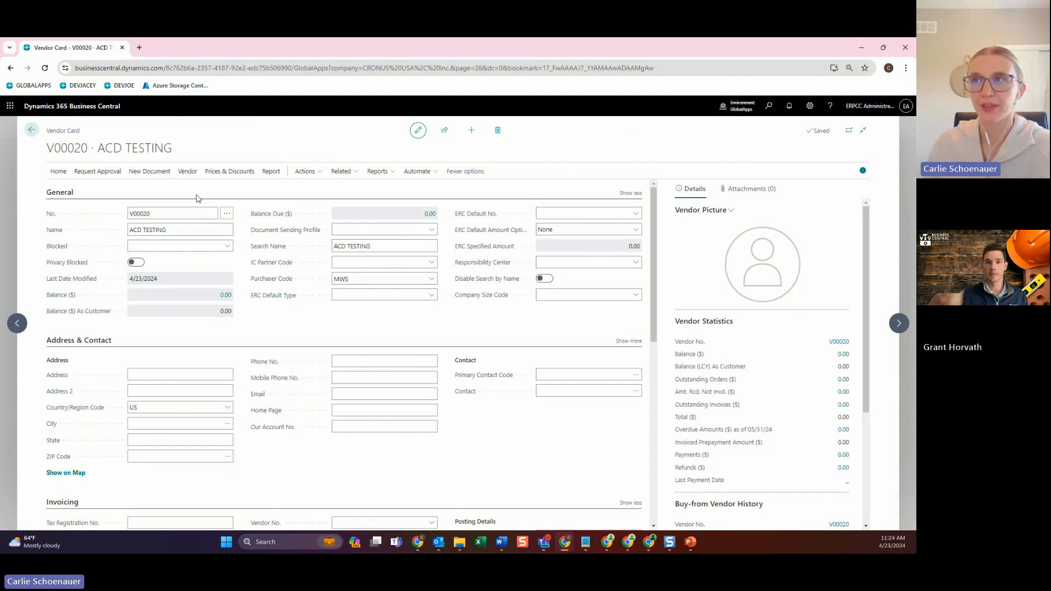
# Examine the dimension value code of the VENDORS default dimension on the ACD TESTING vendor and return to the card
pyautogui.click(181, 172)
pyautogui.click(131, 190)
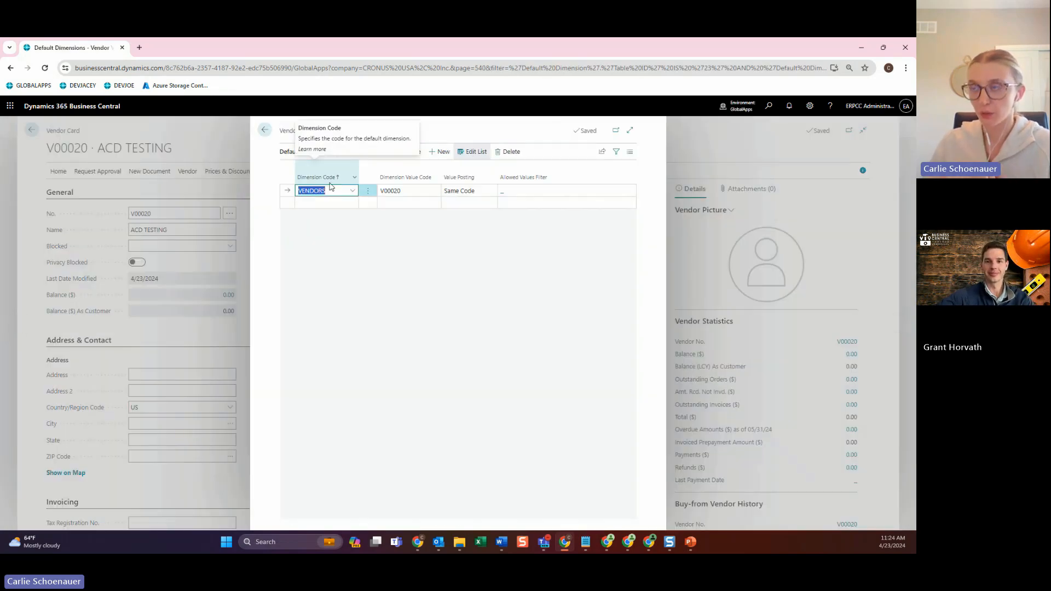
pyautogui.click(425, 190)
pyautogui.click(434, 192)
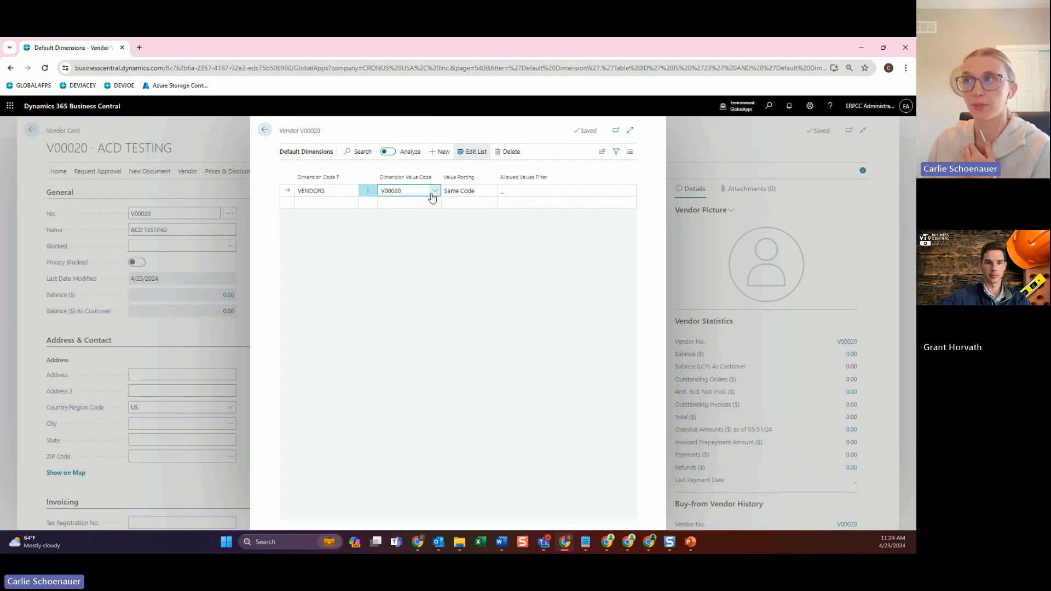
pyautogui.click(412, 326)
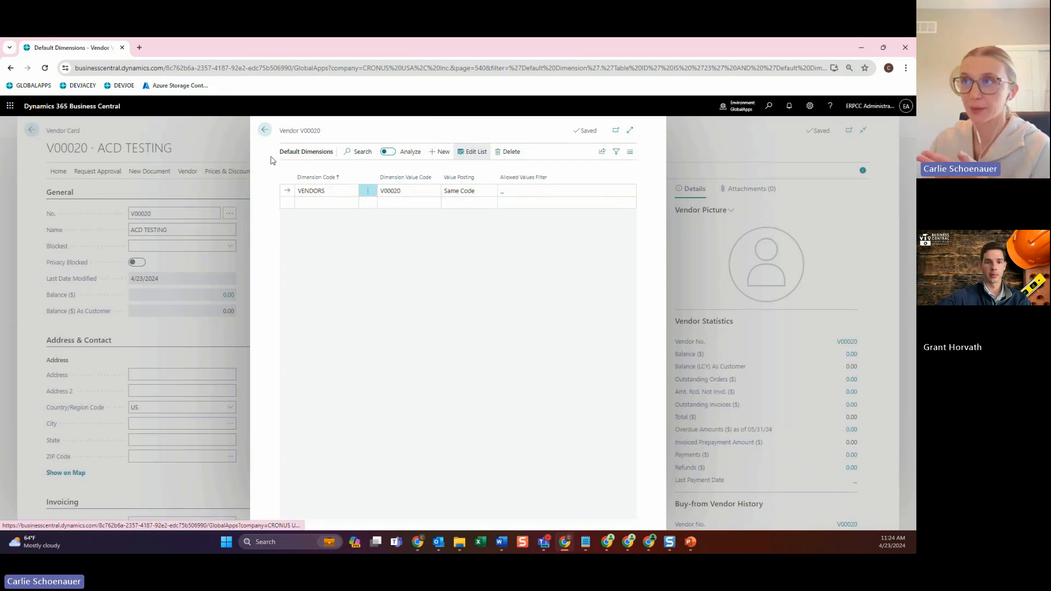
pyautogui.click(264, 130)
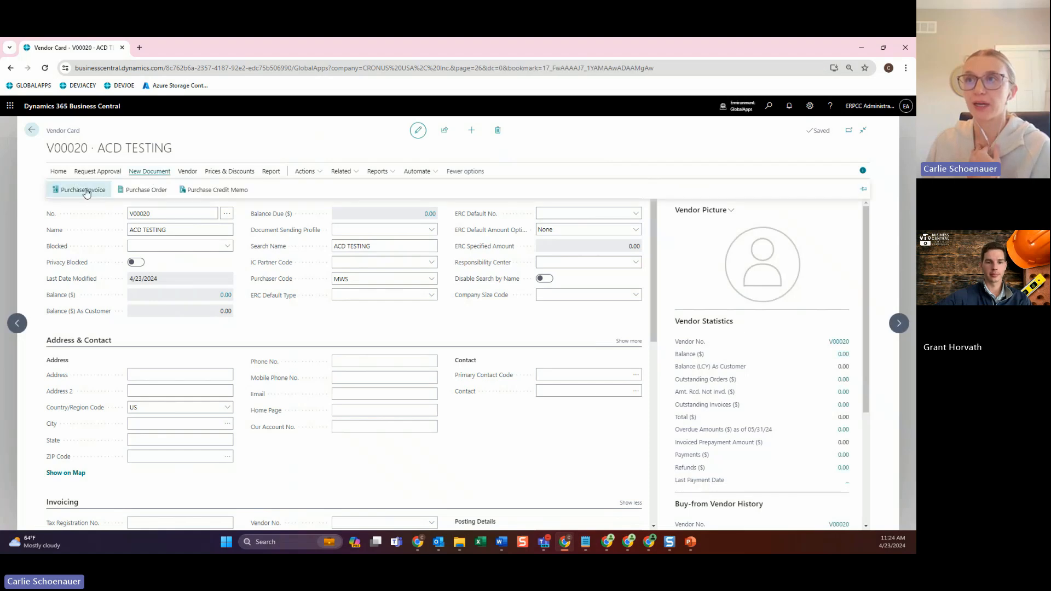
# Create a new purchase invoice from the ACD TESTING vendor and set its Vendor Invoice No. to 3423
pyautogui.click(87, 192)
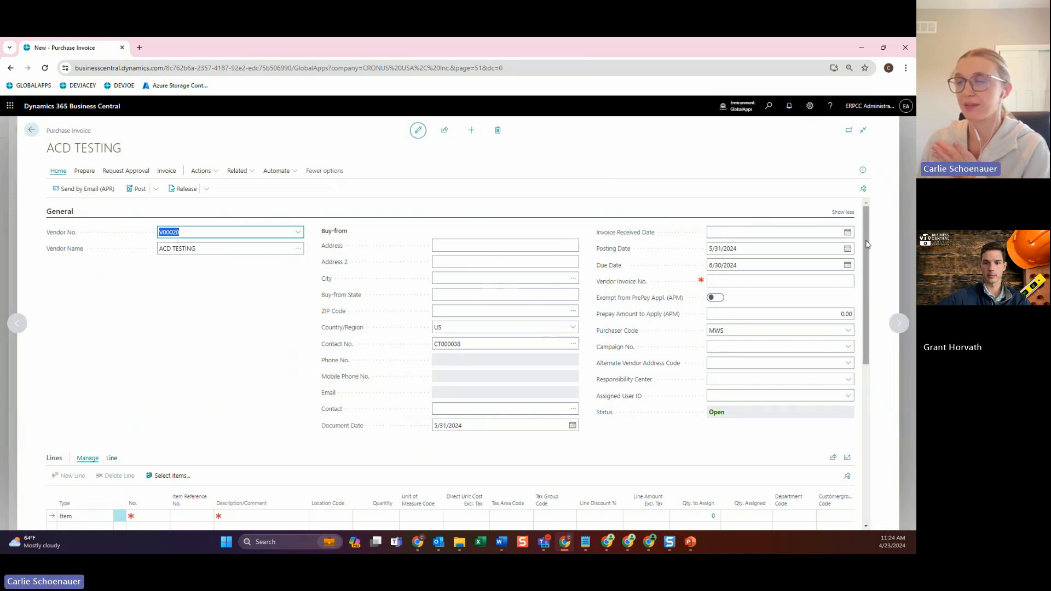
pyautogui.click(164, 172)
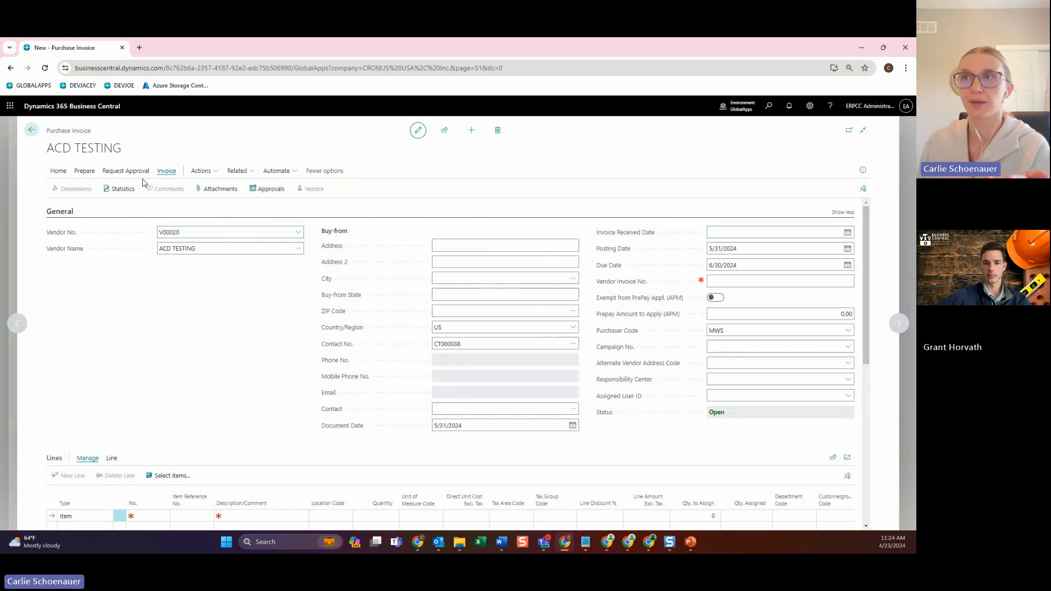
pyautogui.click(735, 284)
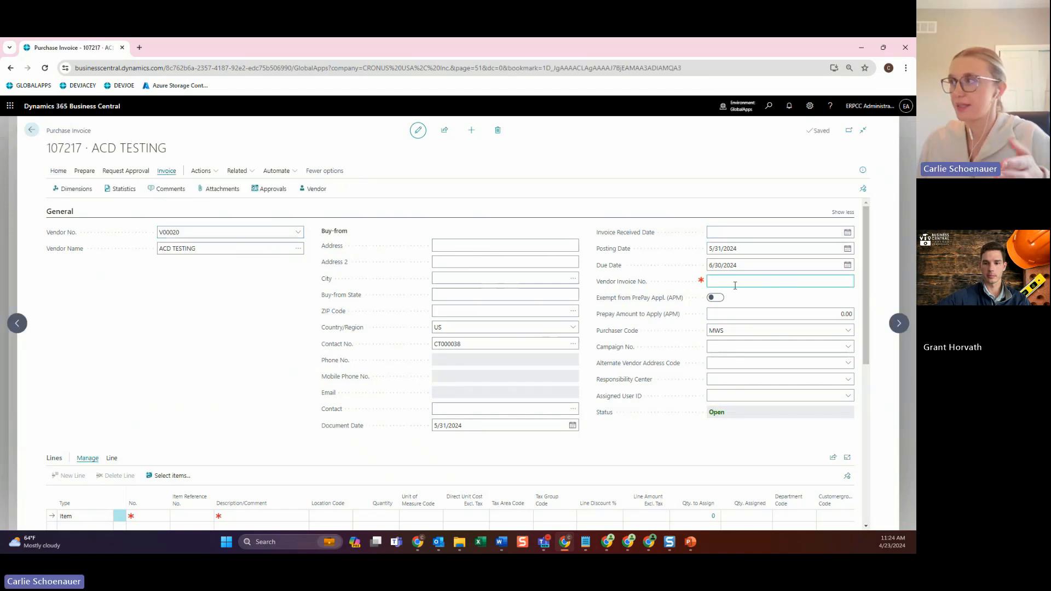
pyautogui.write('3423')
pyautogui.press('Tab')
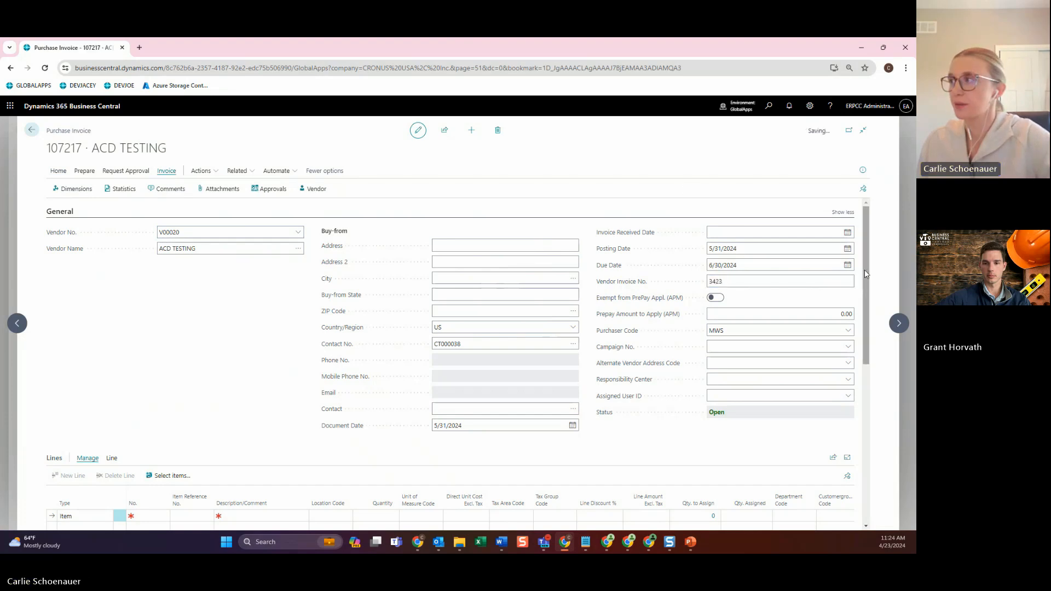
# Examine the dimension set entries on the ACD TESTING purchase invoice and return to the invoice
pyautogui.click(76, 189)
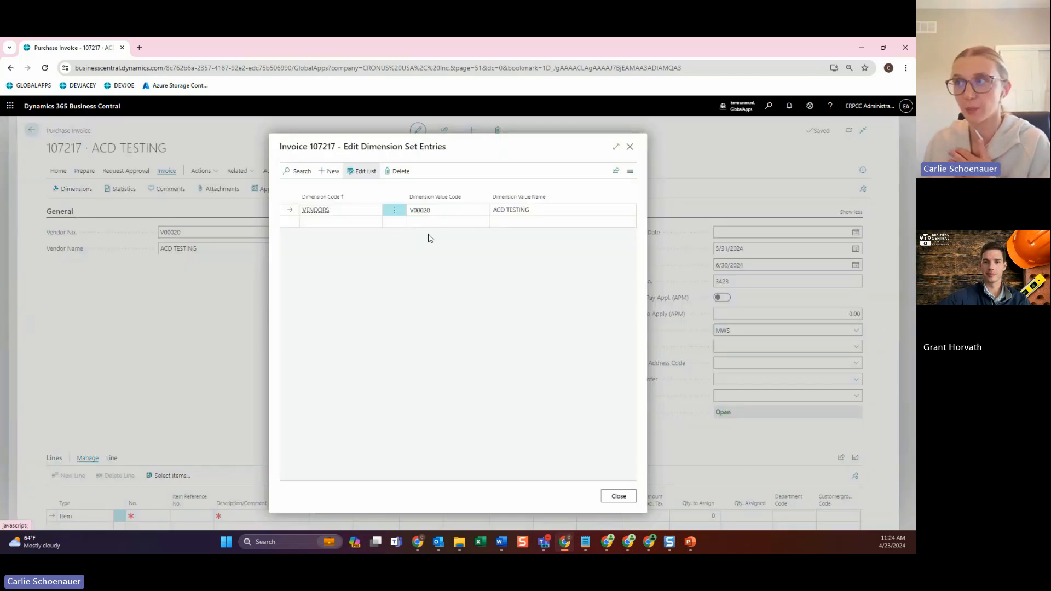
pyautogui.click(620, 496)
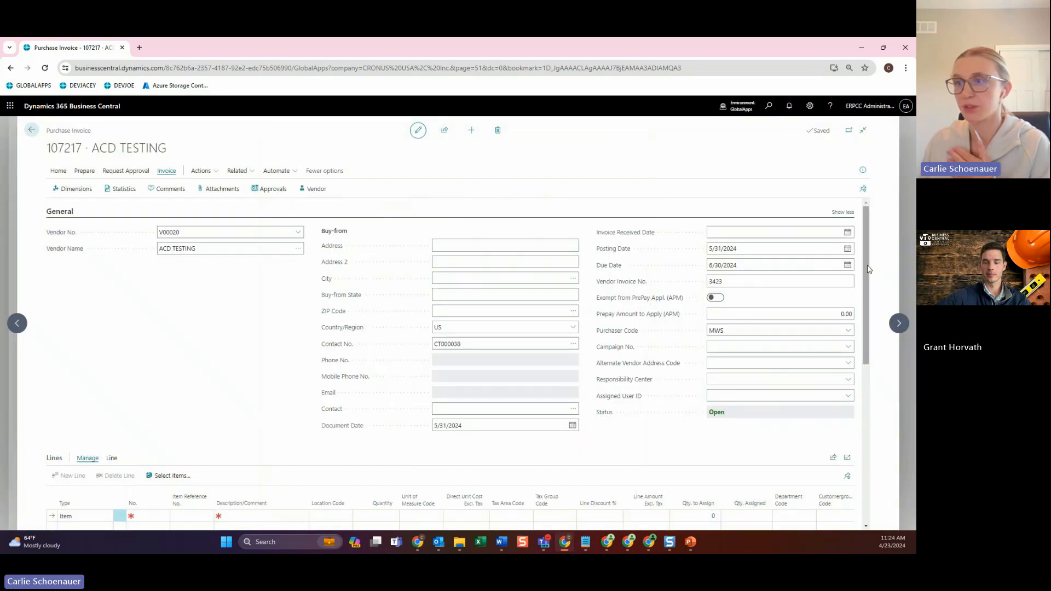
# Set the first invoice line's type to G/L Account and choose account 11111, Purchase Prepayments
pyautogui.scroll(-2, 44, 440)
pyautogui.click(82, 419)
pyautogui.click(107, 419)
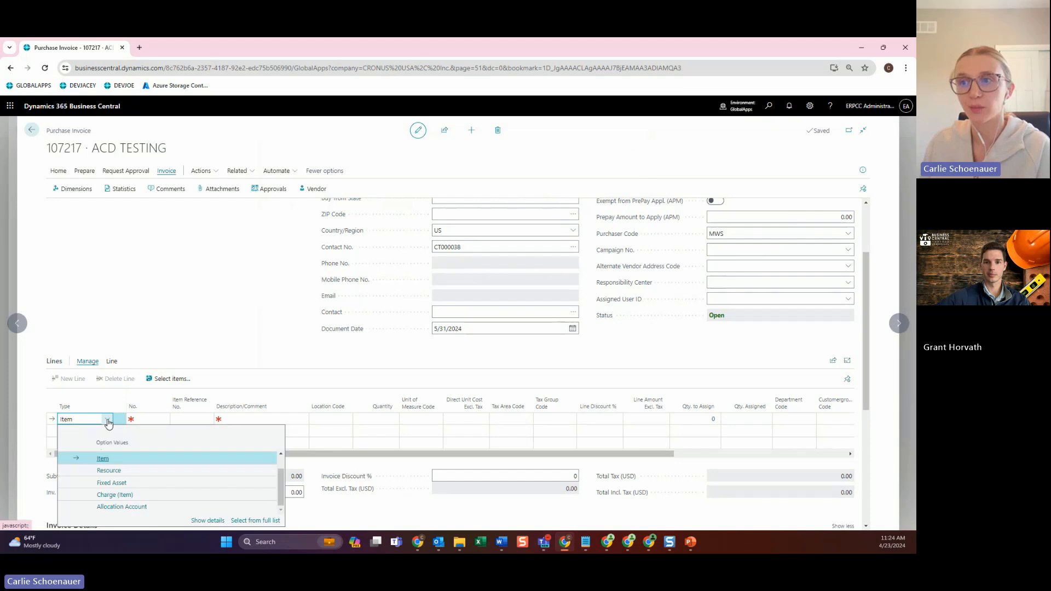
pyautogui.scroll(2, 208, 476)
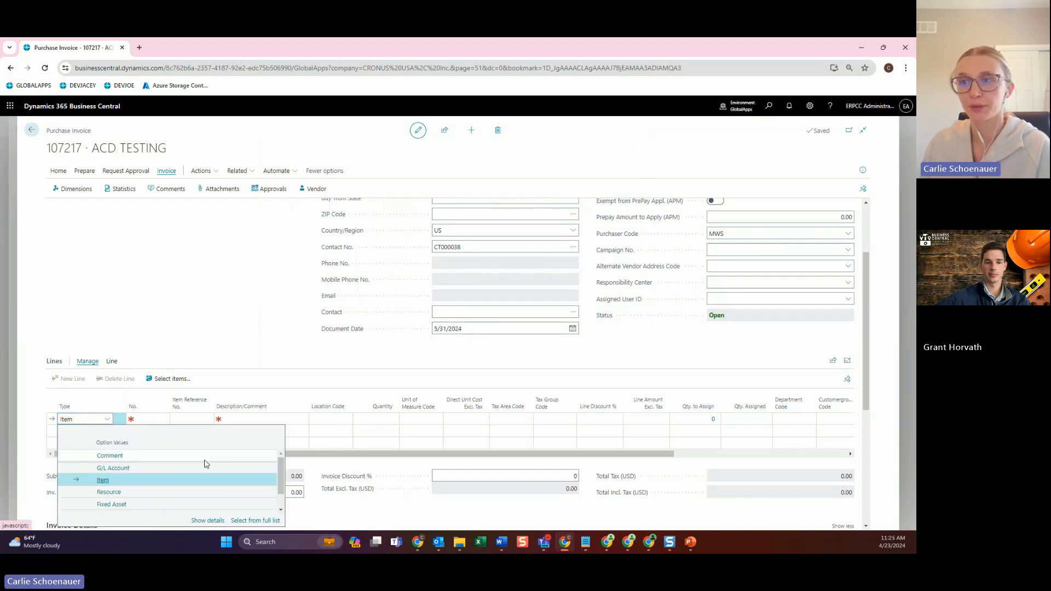
pyautogui.click(165, 470)
pyautogui.click(148, 419)
pyautogui.click(164, 419)
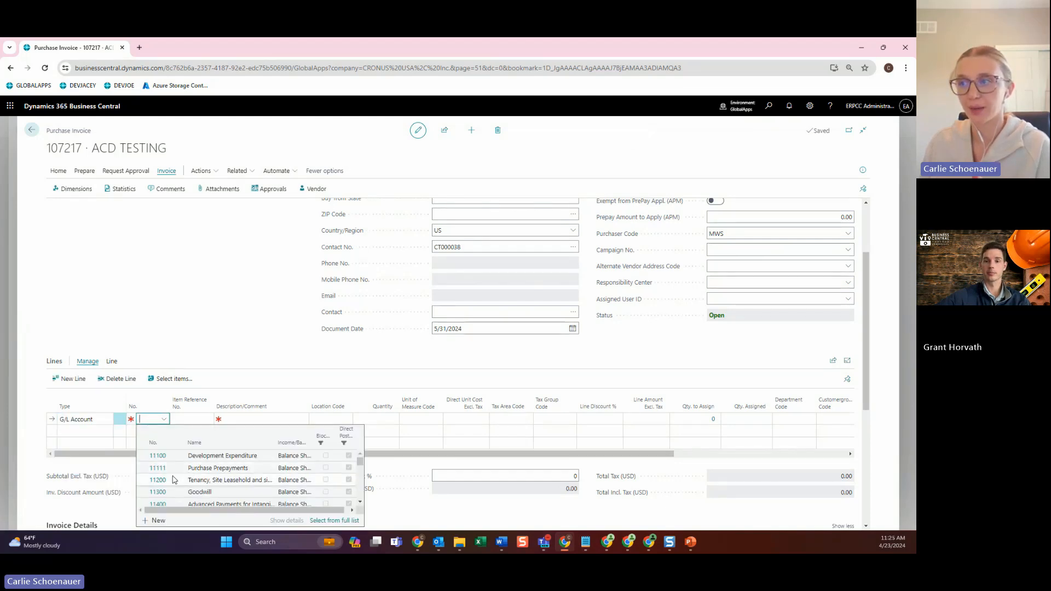
pyautogui.click(195, 468)
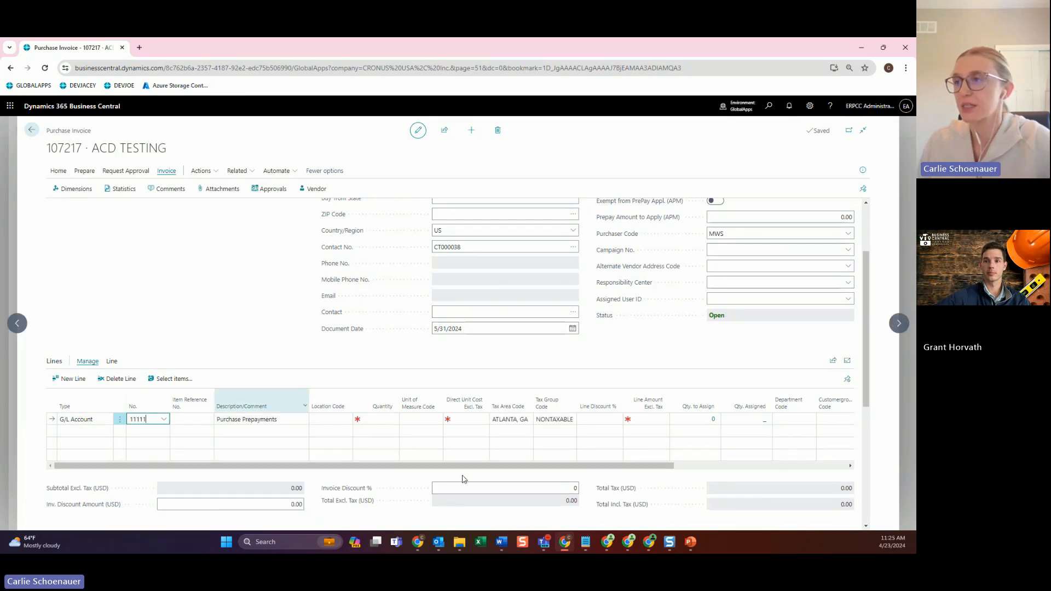
# Give the Purchase Prepayments line a quantity of 1 and a direct unit cost of 100
pyautogui.click(396, 421)
pyautogui.write('1')
pyautogui.click(470, 420)
pyautogui.write('100')
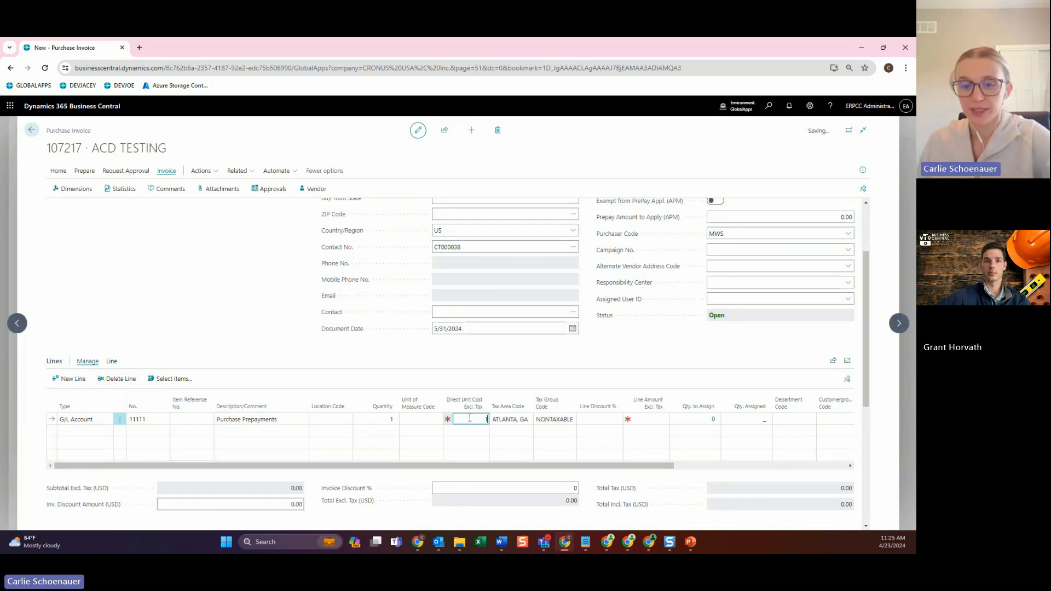
pyautogui.click(468, 360)
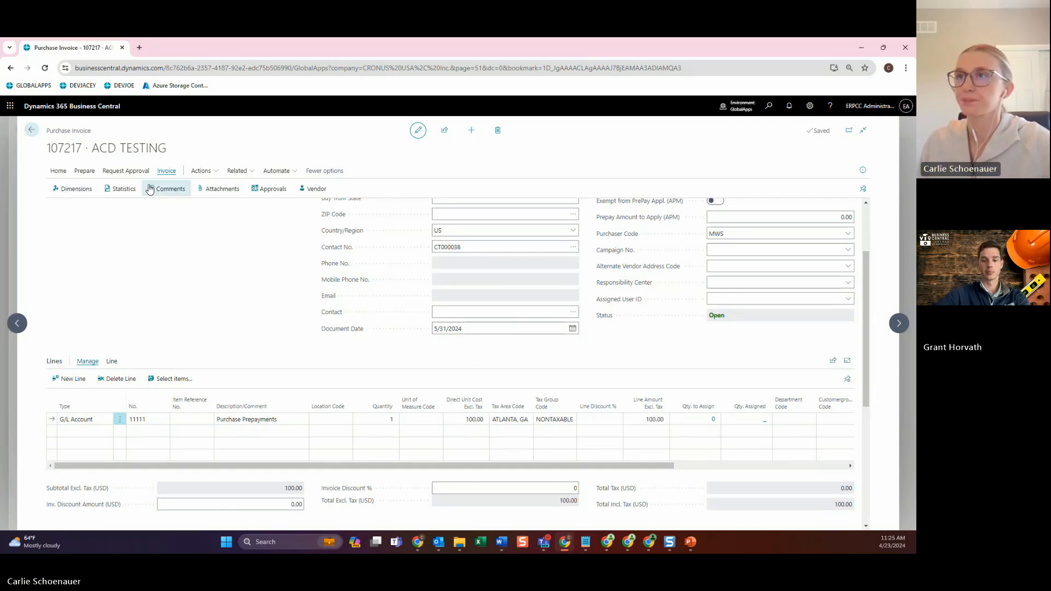
# Post the ACD TESTING purchase invoice and open the posted invoice
pyautogui.click(58, 172)
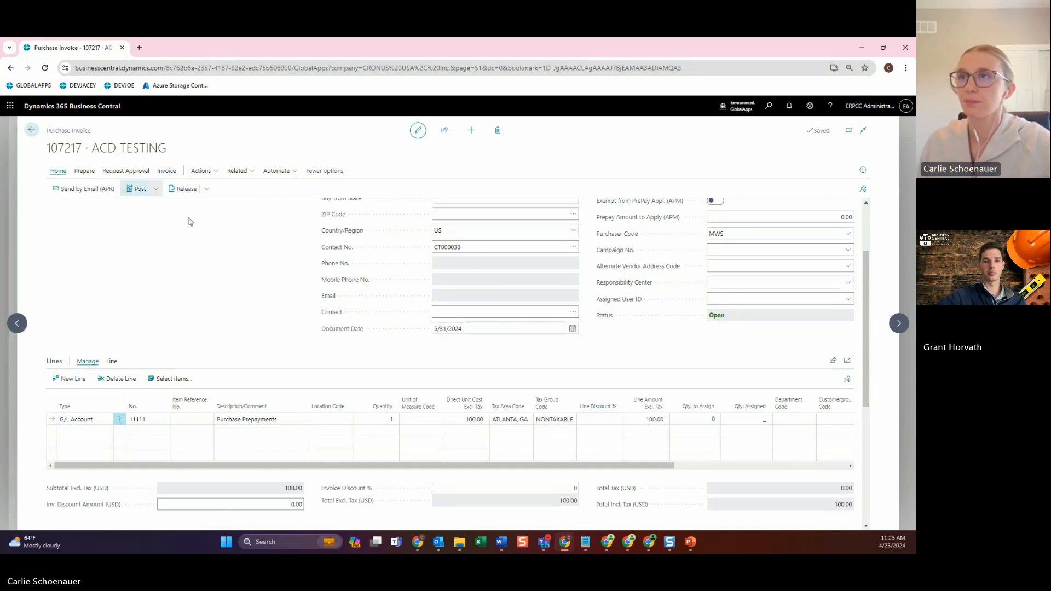
pyautogui.press('F9')
pyautogui.click(491, 348)
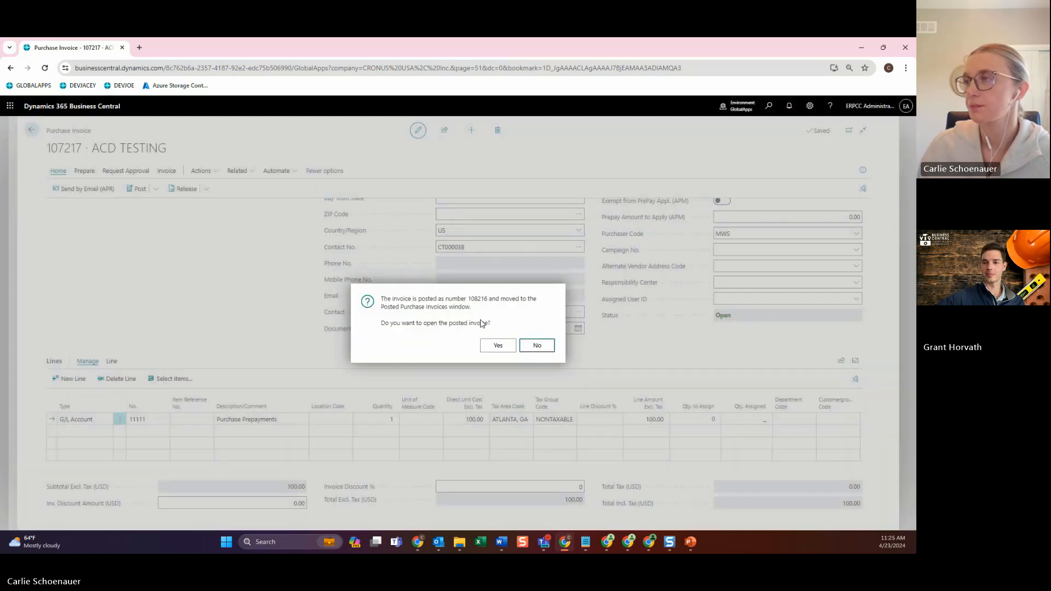
pyautogui.click(498, 345)
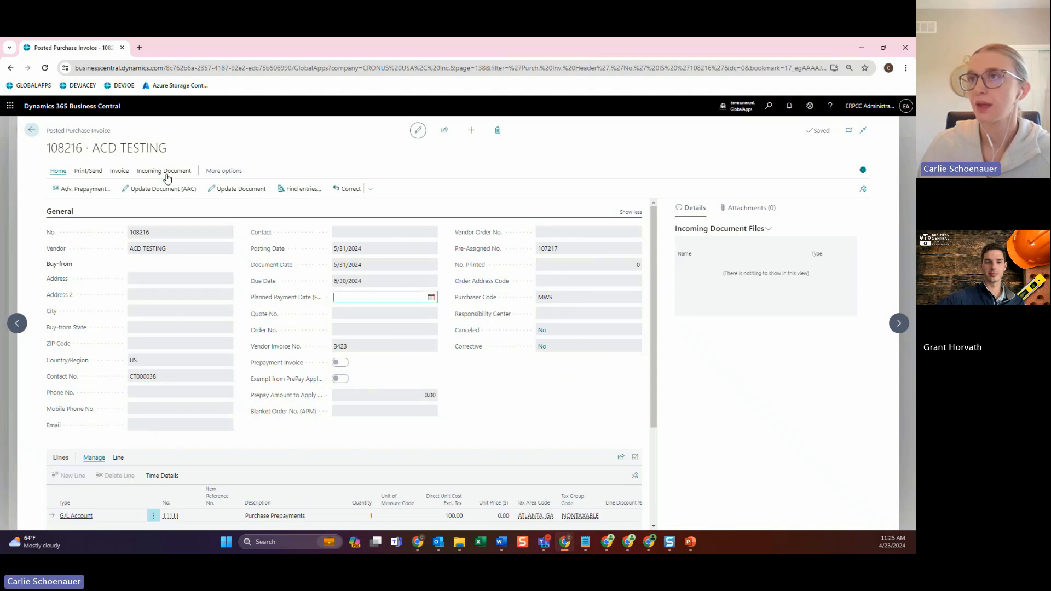
# Find the posted invoice's related entries and open its G/L entries to examine the remaining columns
pyautogui.click(297, 191)
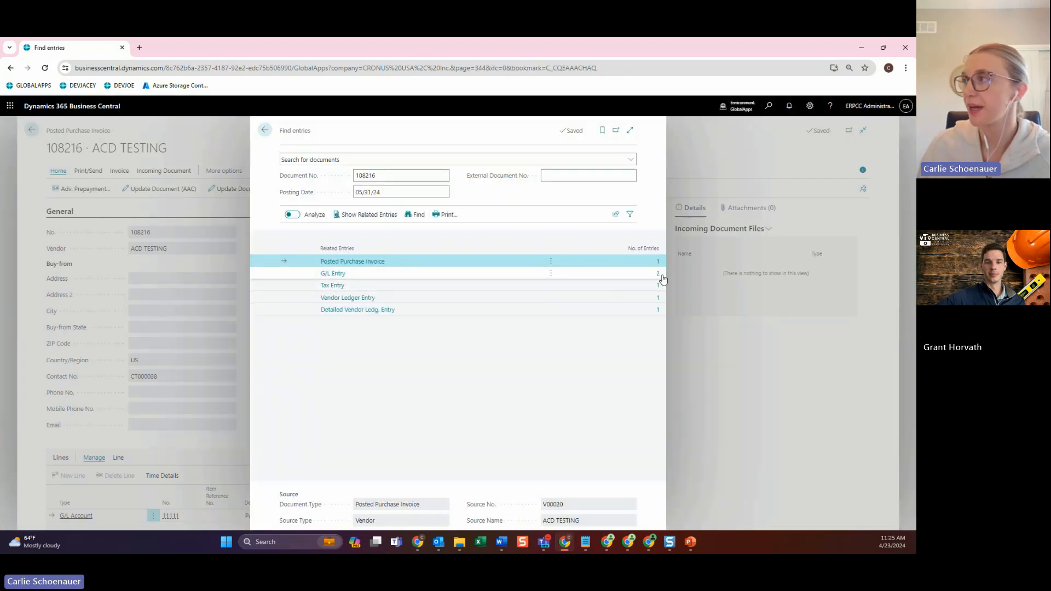
pyautogui.click(661, 277)
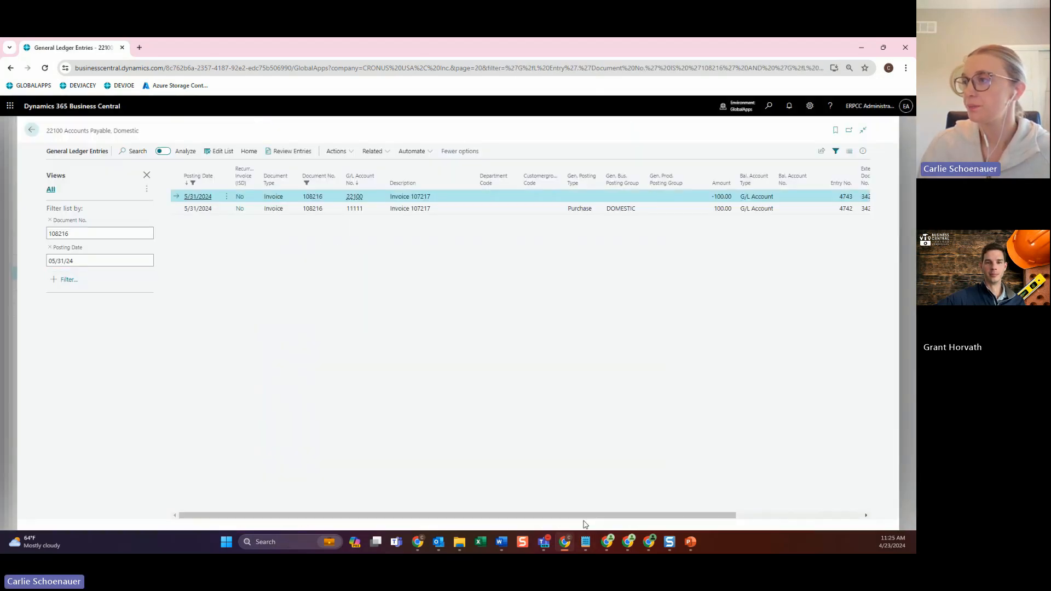
pyautogui.moveTo(584, 516); pyautogui.dragTo(778, 514)
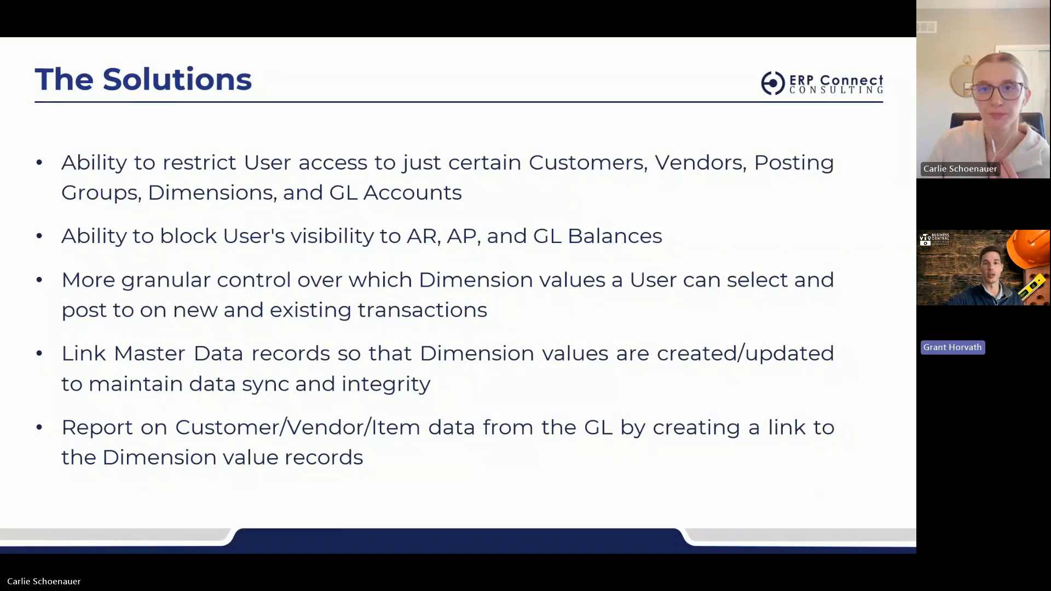
pyautogui.click(511, 326)
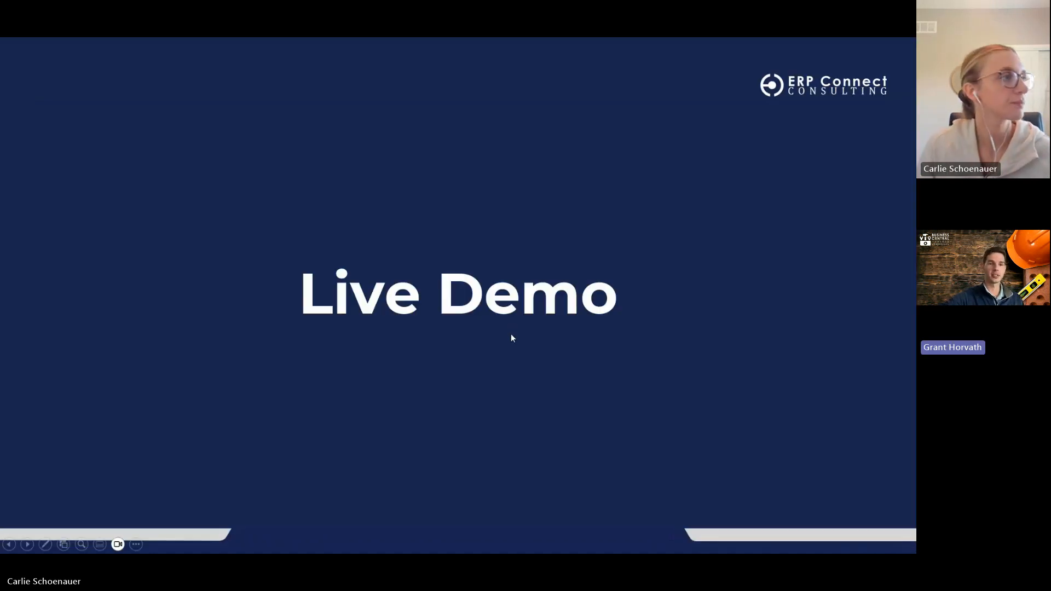